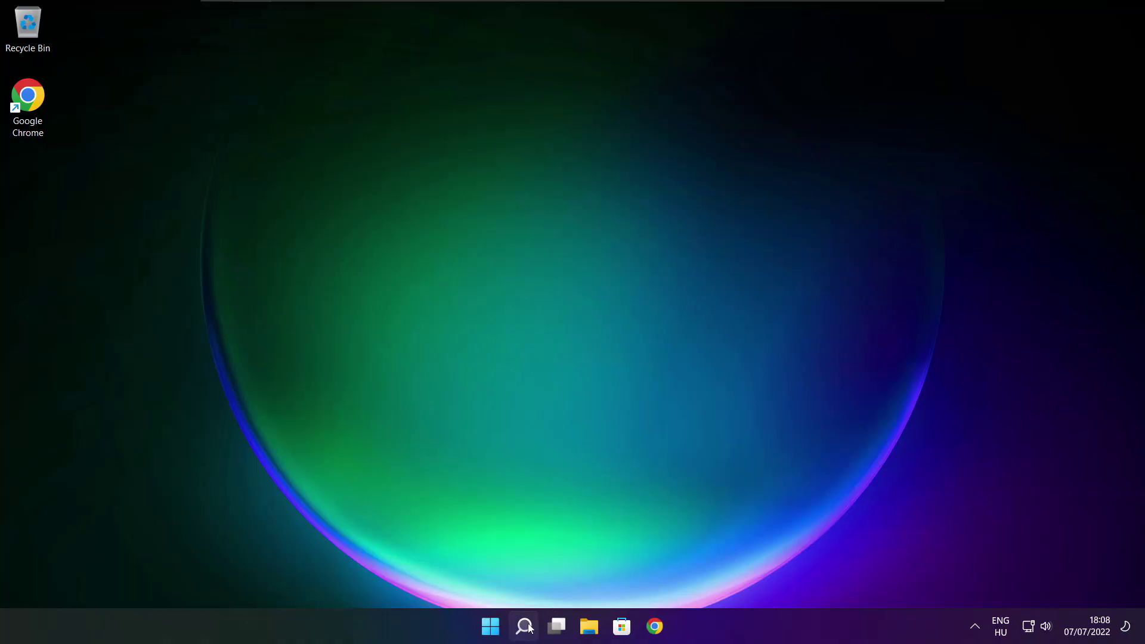
Search Windows for 'device manager' and launch Device Manager from the results.
click(524, 628)
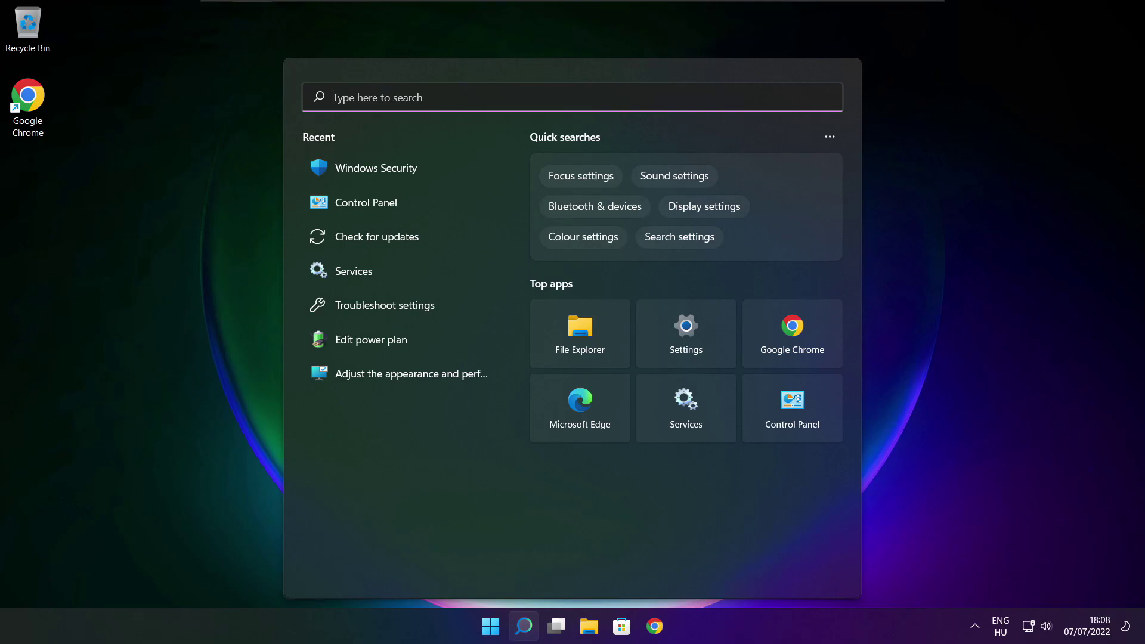
text(device ma)
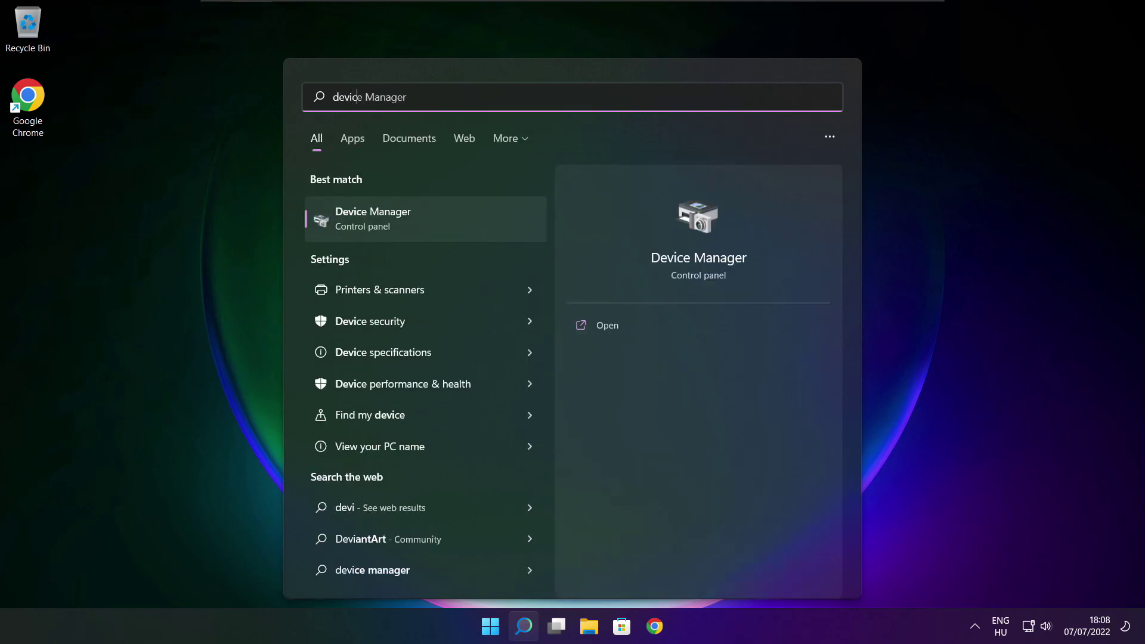
text(na)
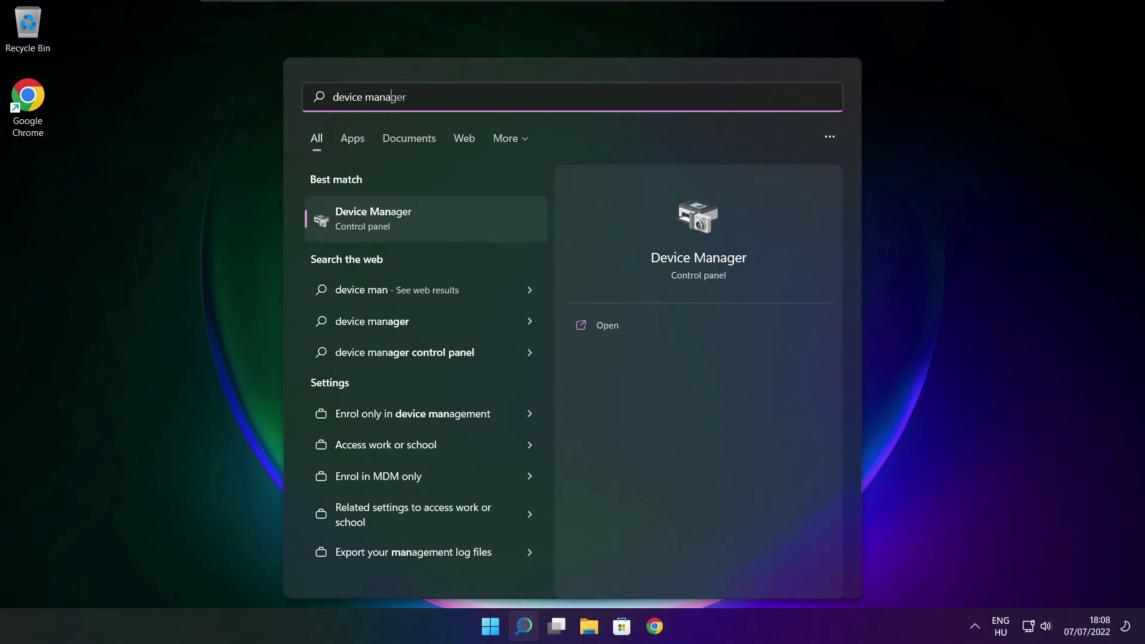
text(ger)
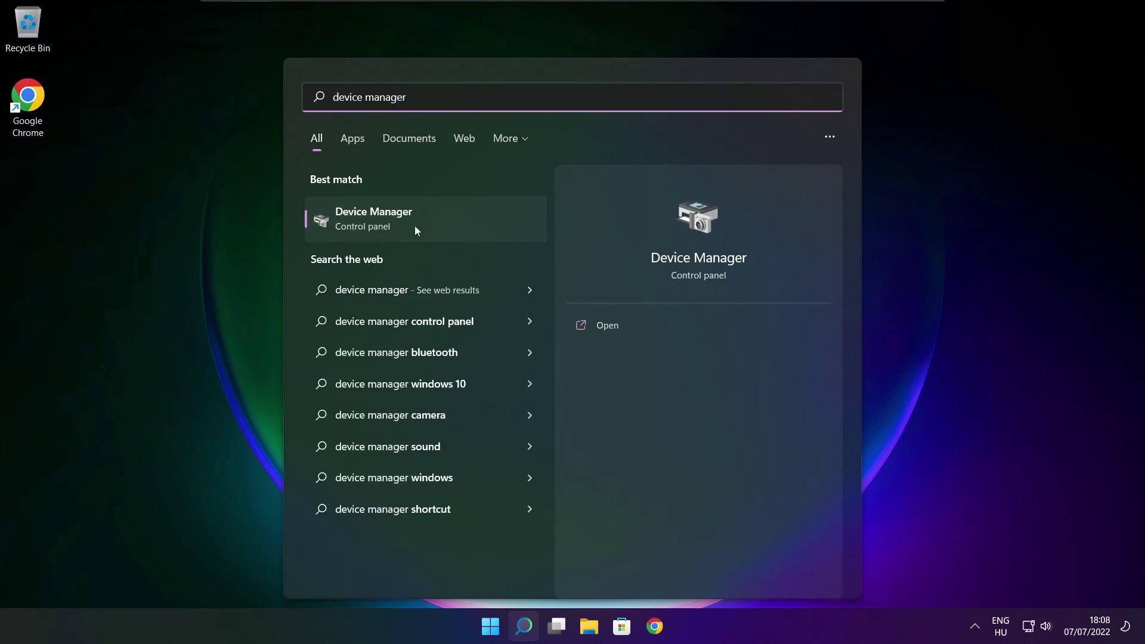
click(470, 223)
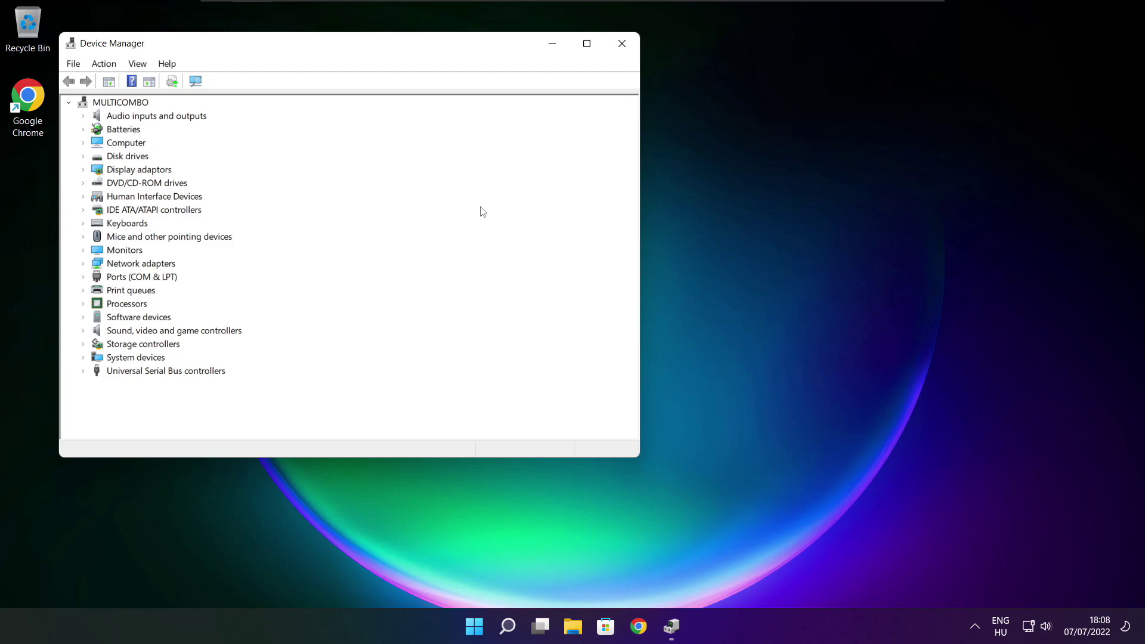
Maximize Device Manager and auto-search drivers for VMware SVGA 3D, which already has the best driver.
click(587, 45)
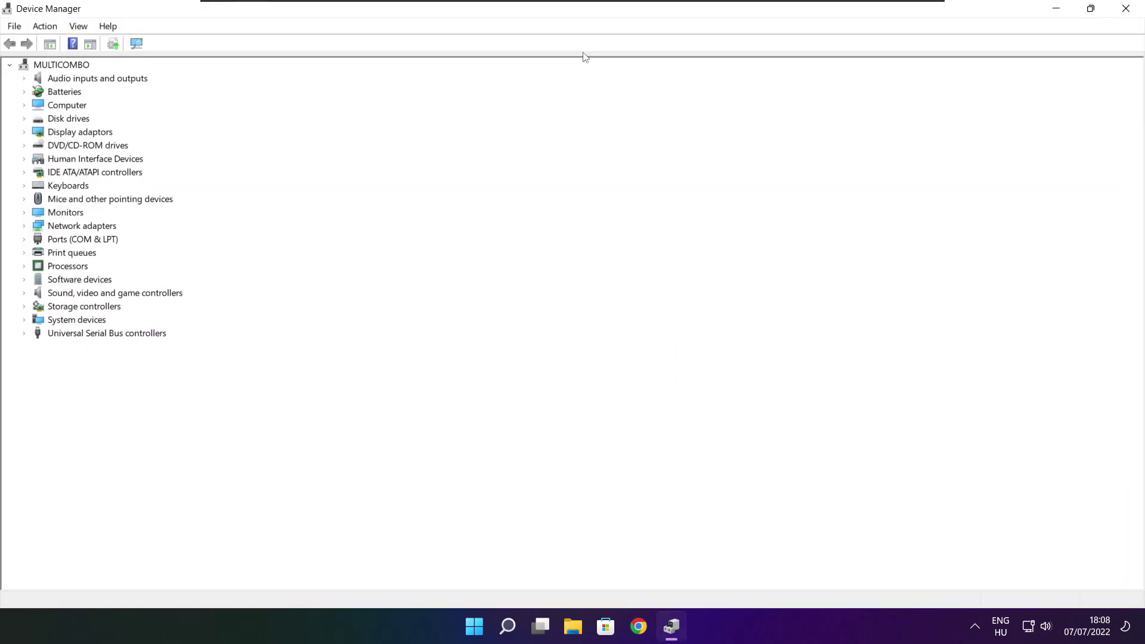
click(66, 134)
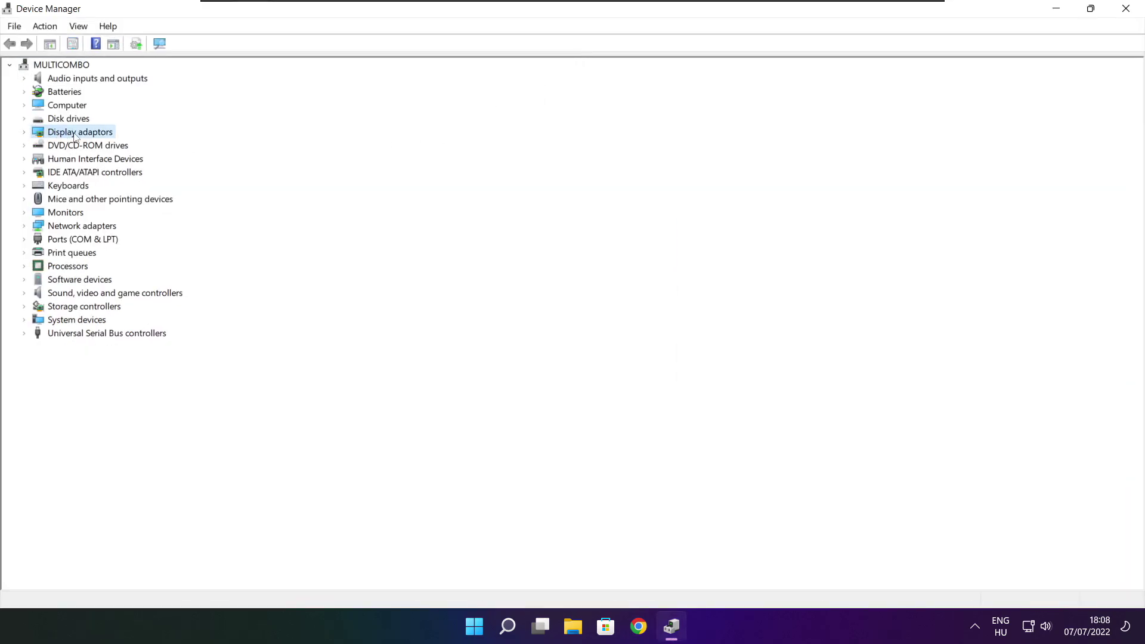
click(24, 133)
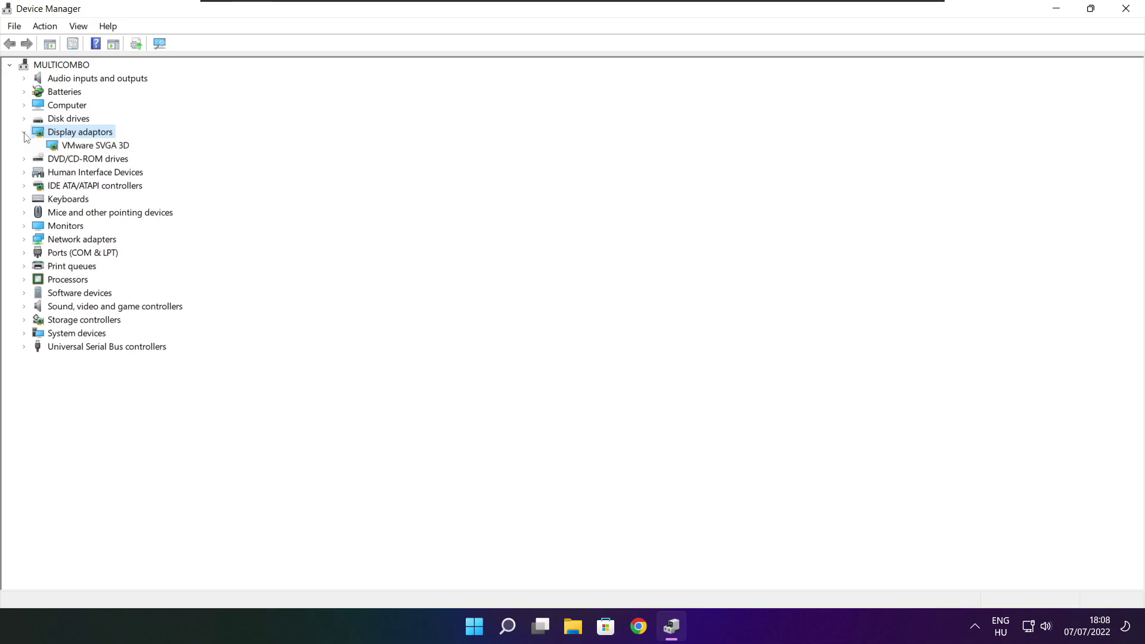
click(47, 147)
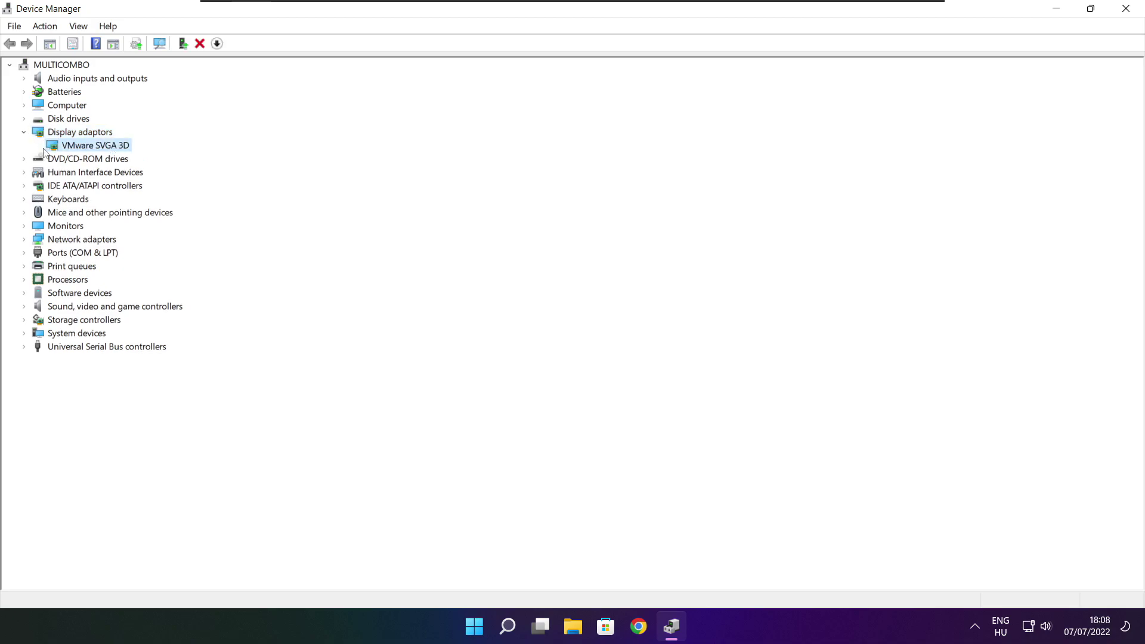
right_click(82, 145)
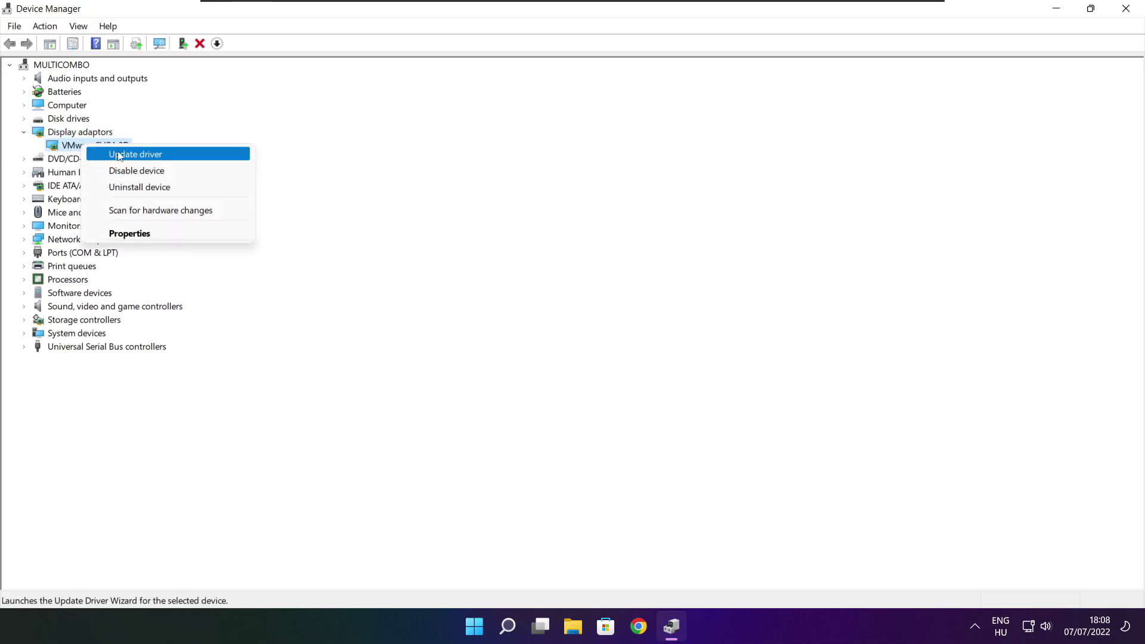
click(166, 159)
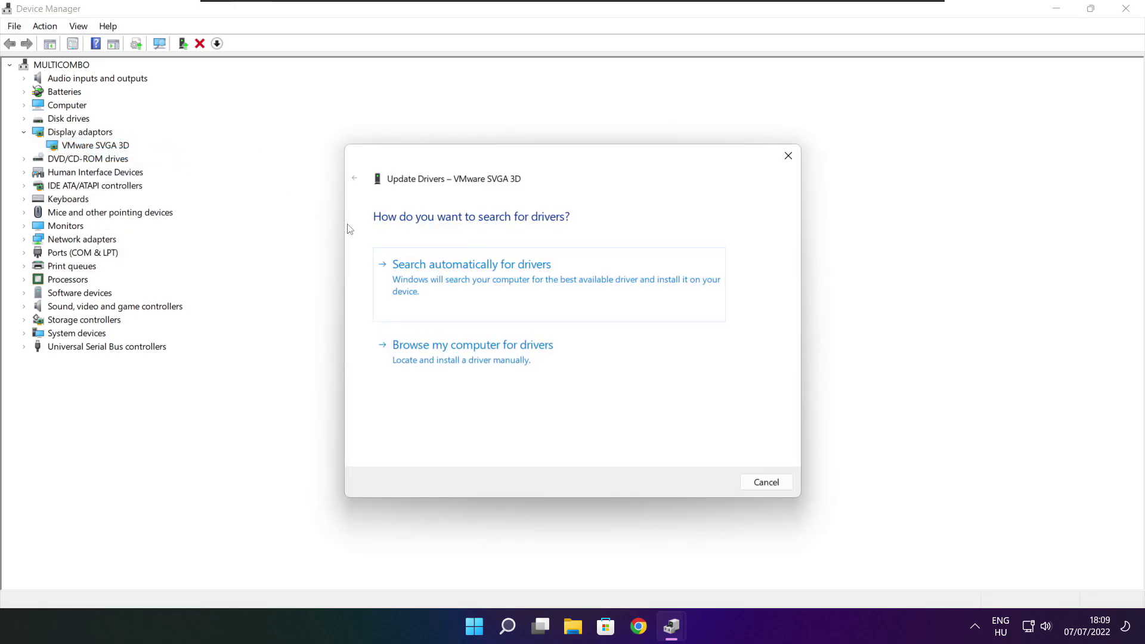
click(526, 288)
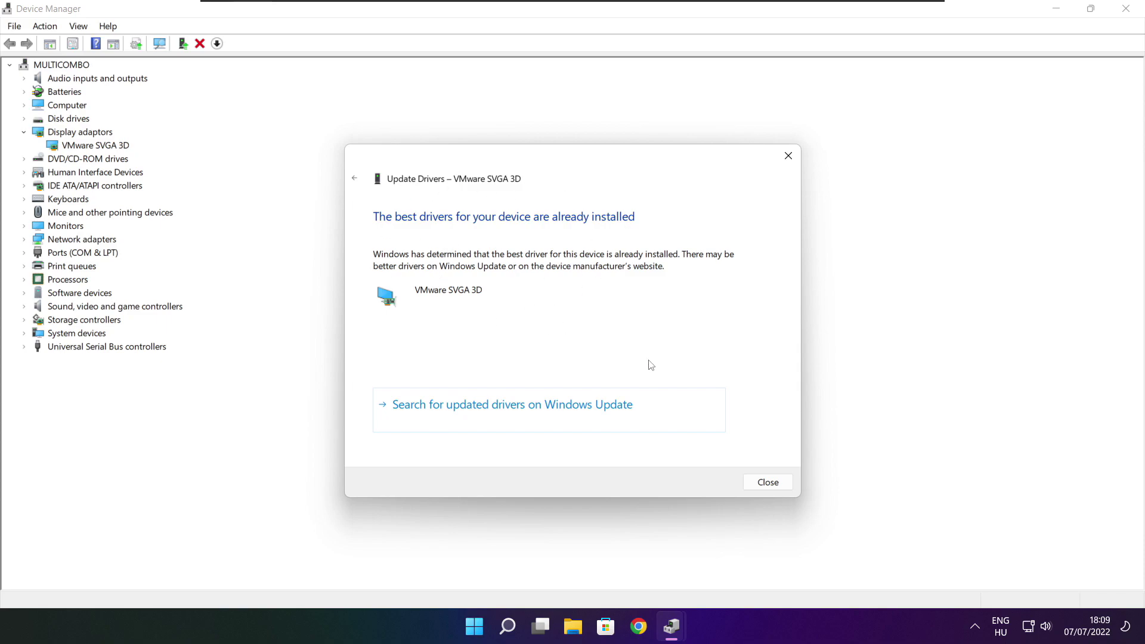
click(767, 483)
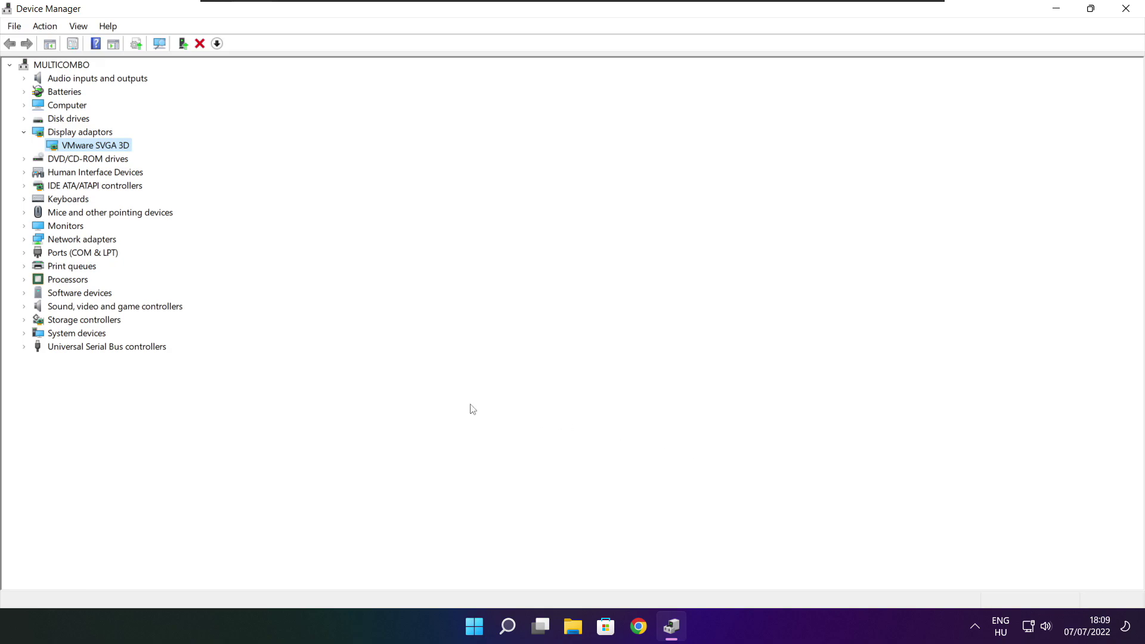
click(51, 307)
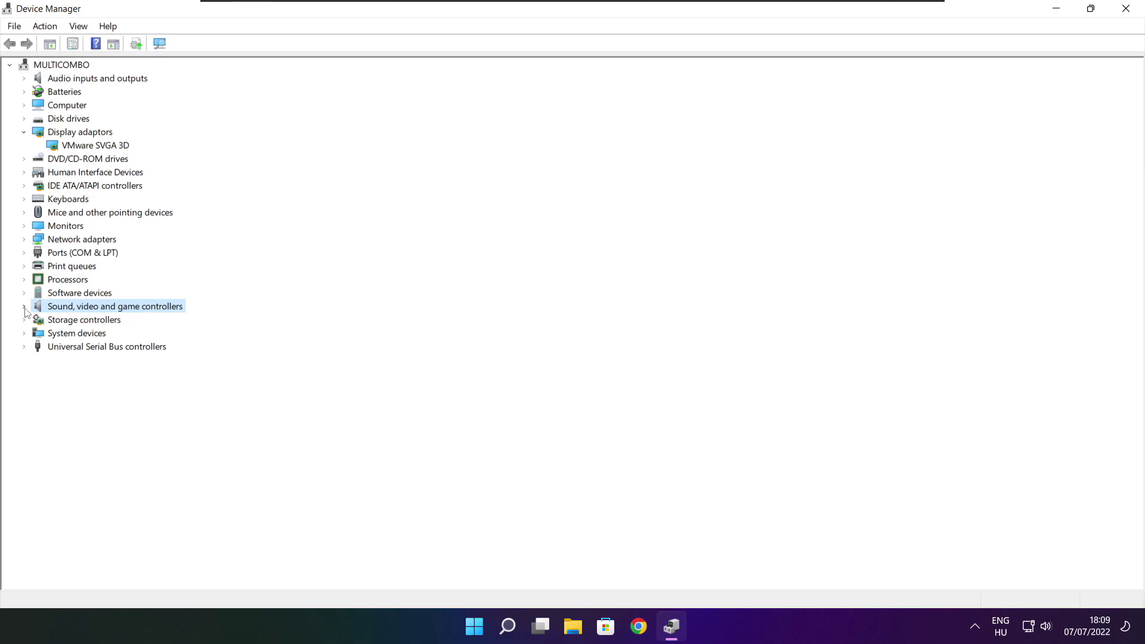
Auto-search drivers for the High Definition Audio Device, find it current, and close Device Manager.
click(24, 308)
click(150, 320)
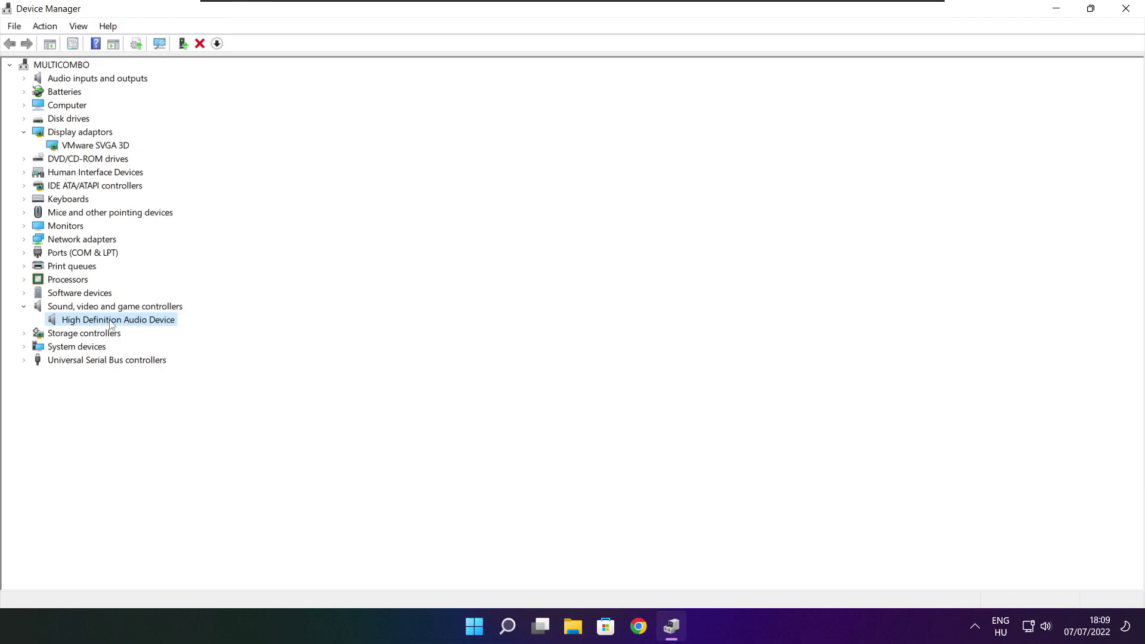
right_click(111, 323)
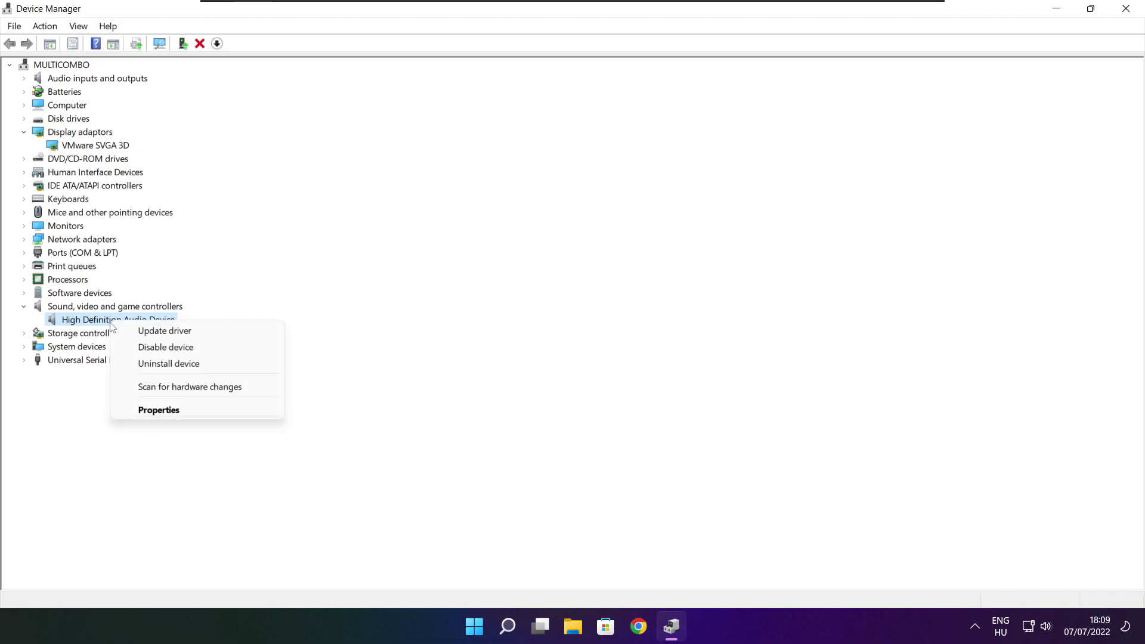
click(224, 337)
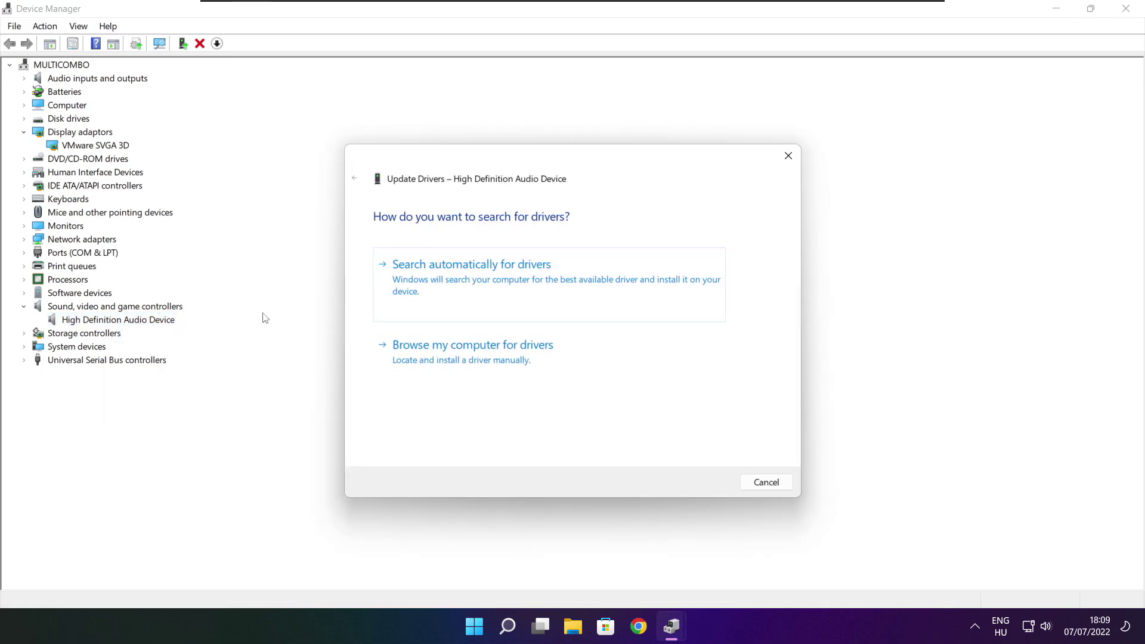
click(497, 284)
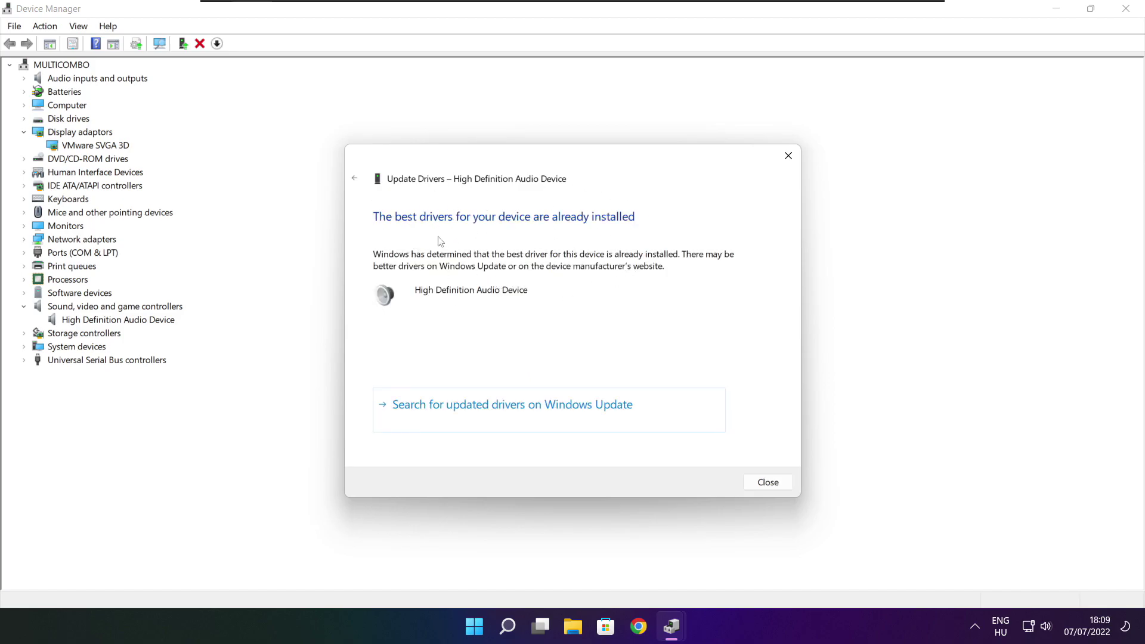
click(769, 482)
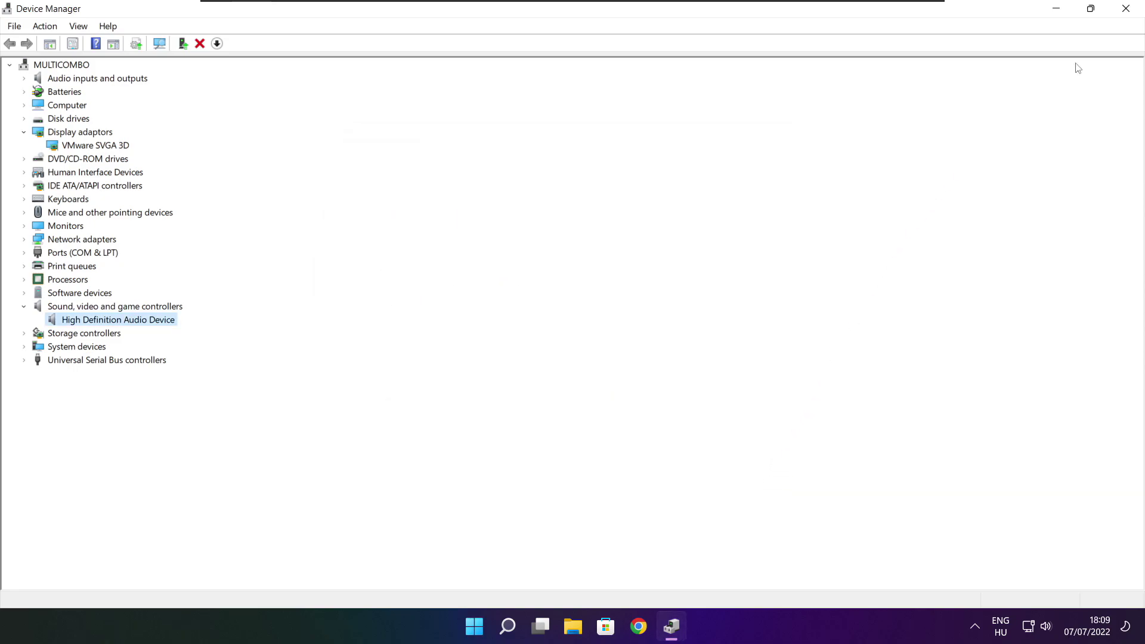
click(1126, 9)
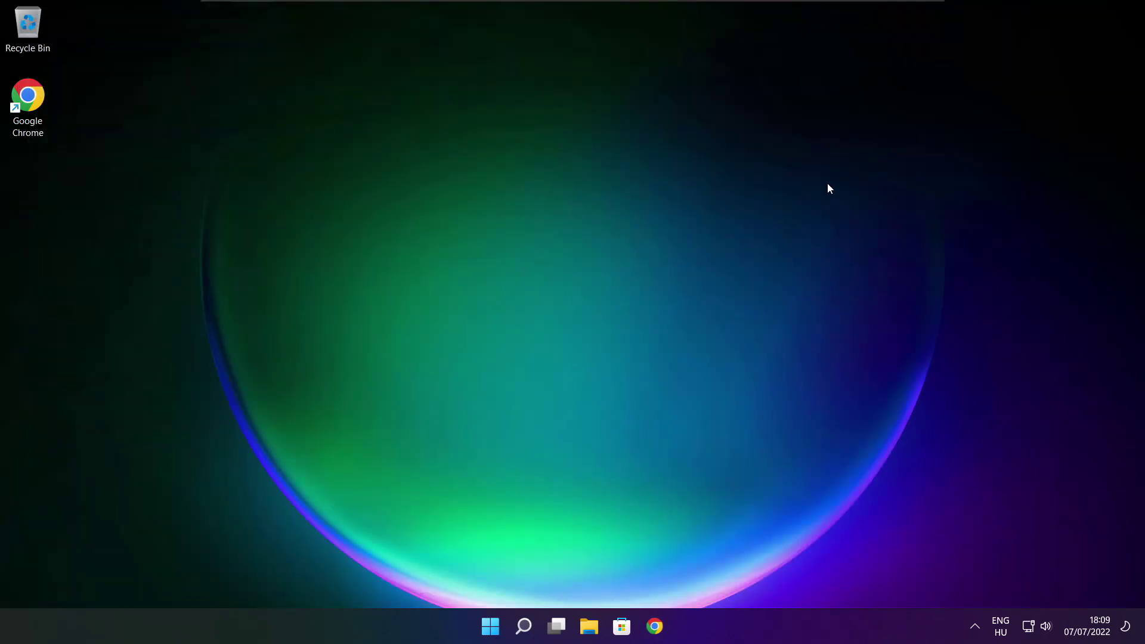
Open 'edit power plan' from search, activate the High performance plan, and close Power Options.
click(525, 628)
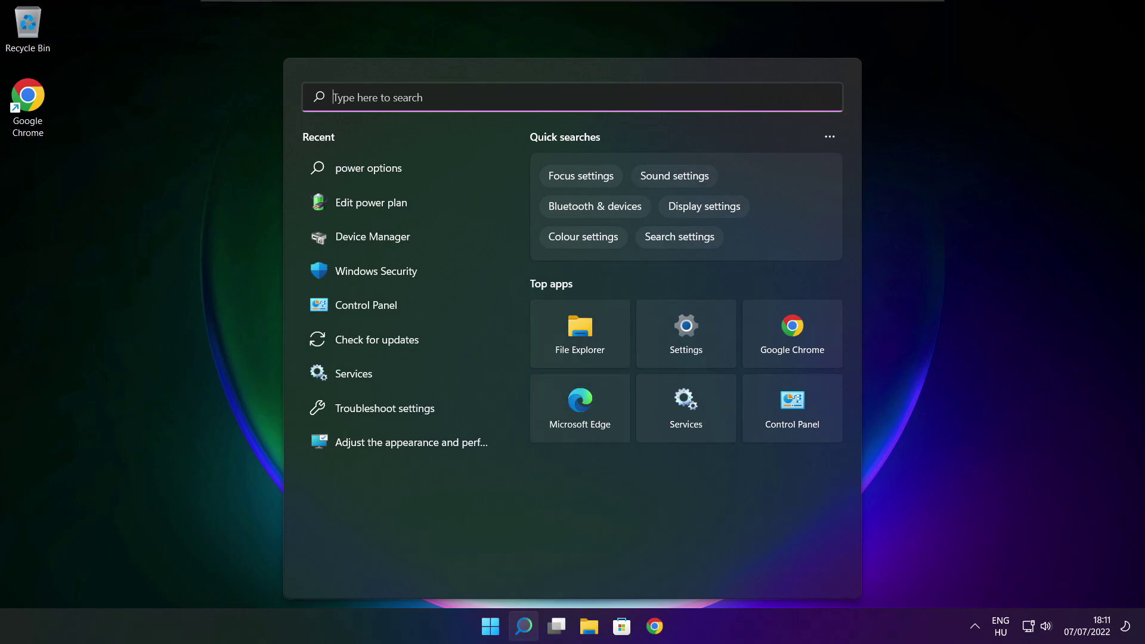
text(edit)
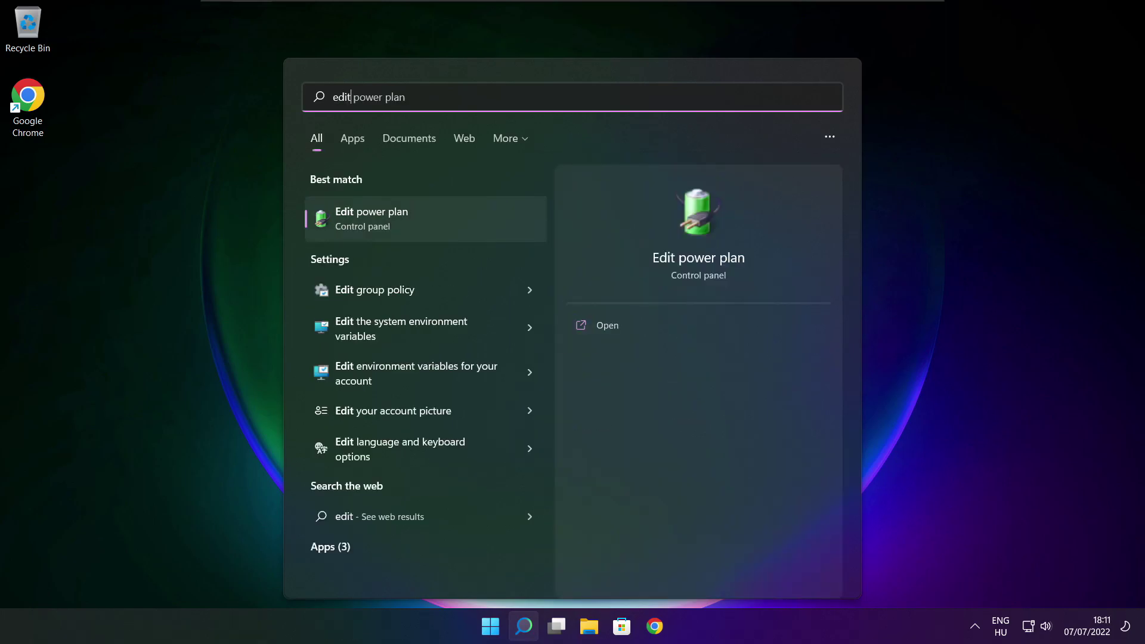
text( power plan)
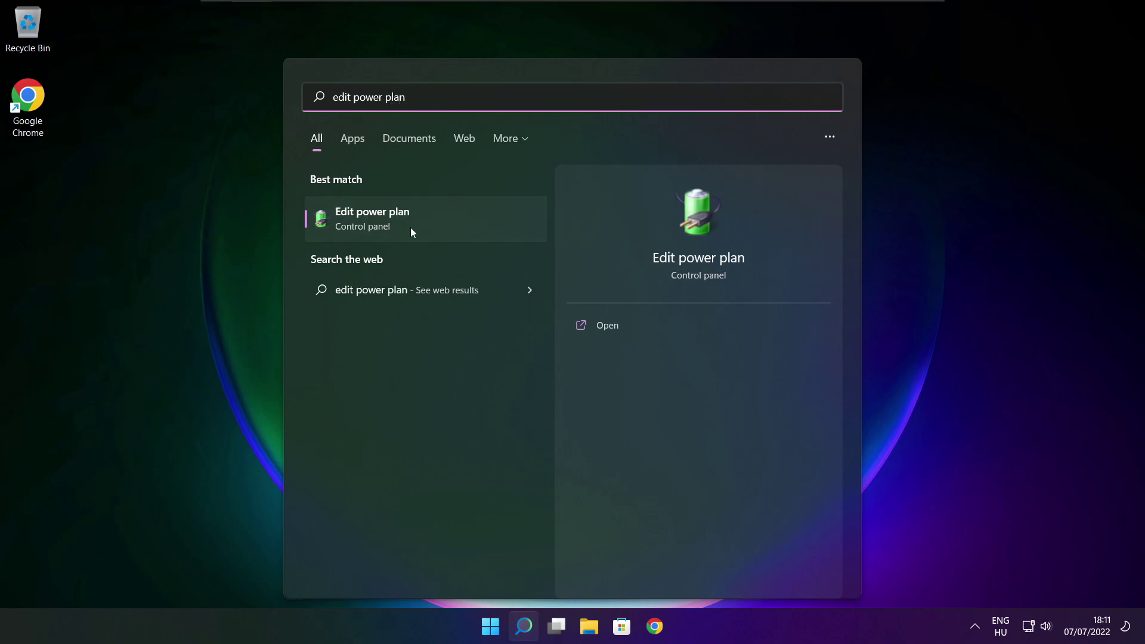
click(451, 222)
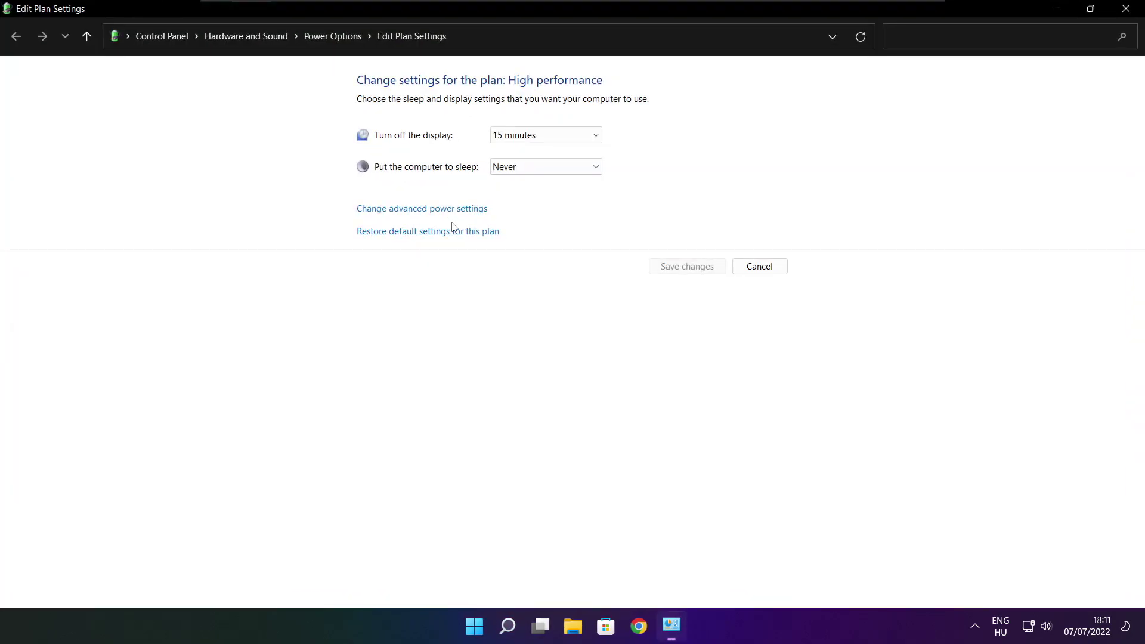
click(340, 43)
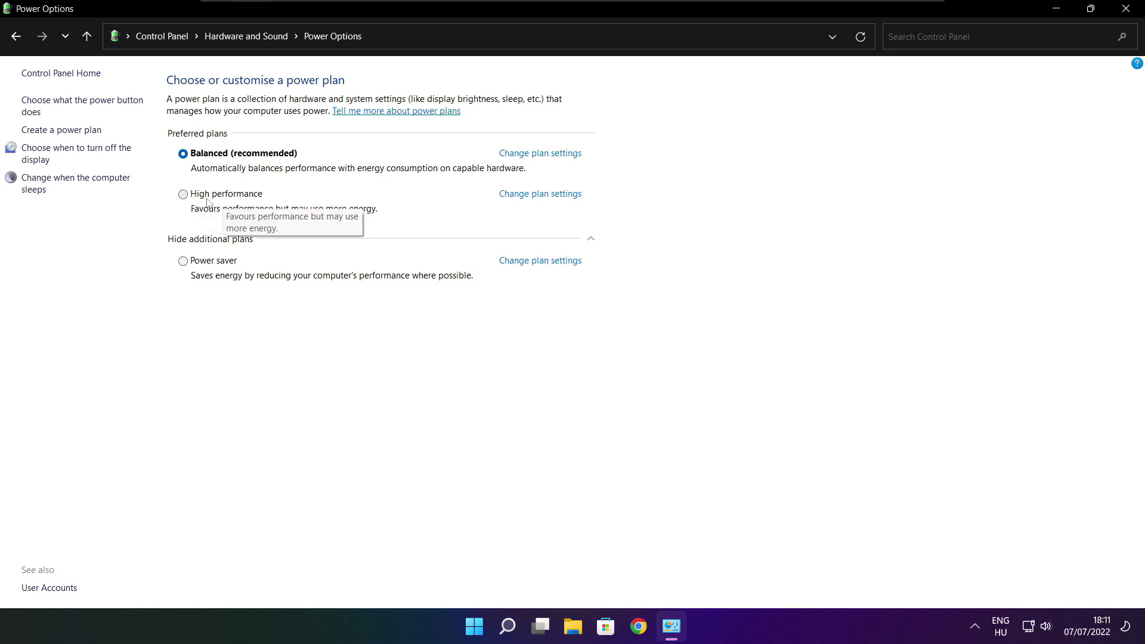
click(236, 197)
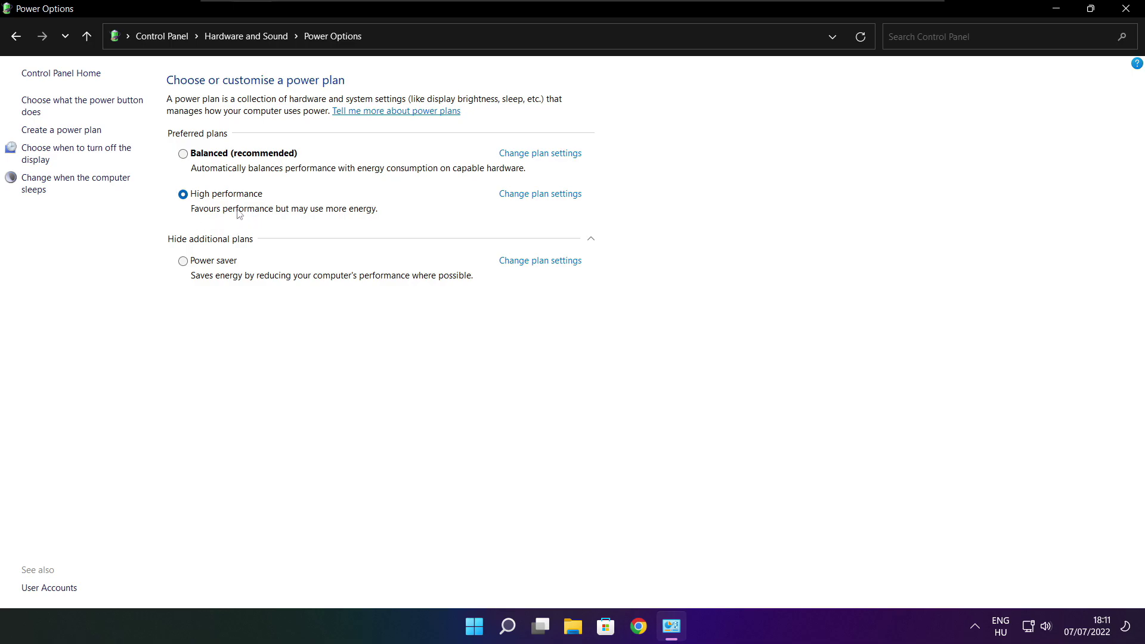
click(1128, 8)
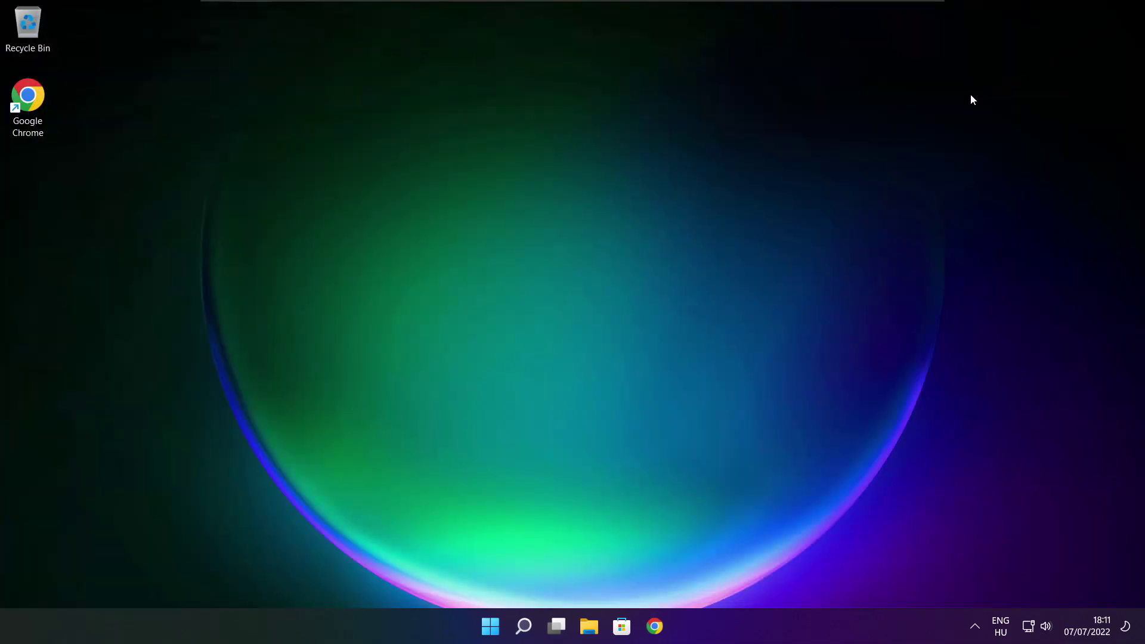
Find Game Mode settings through search and turn Game Mode on.
click(525, 627)
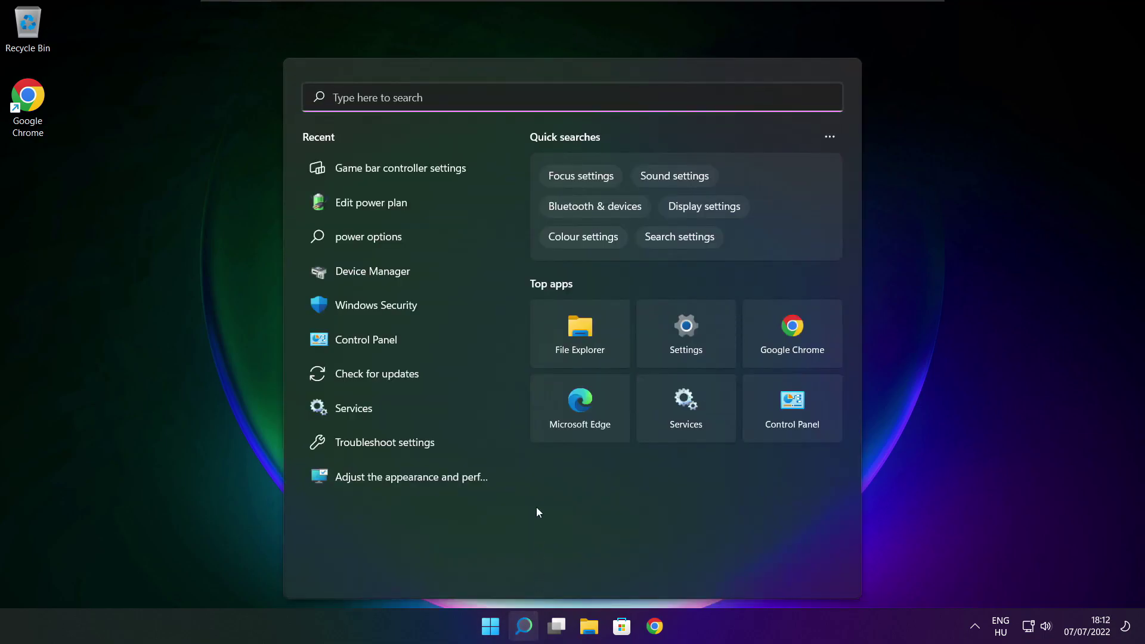
text(game mode)
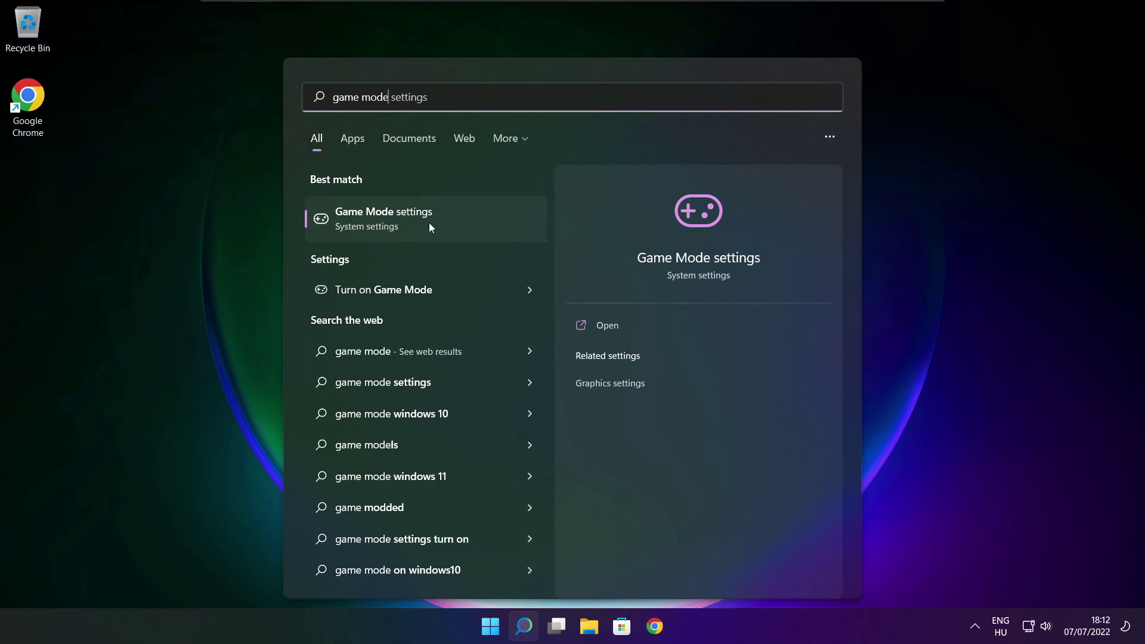
click(454, 218)
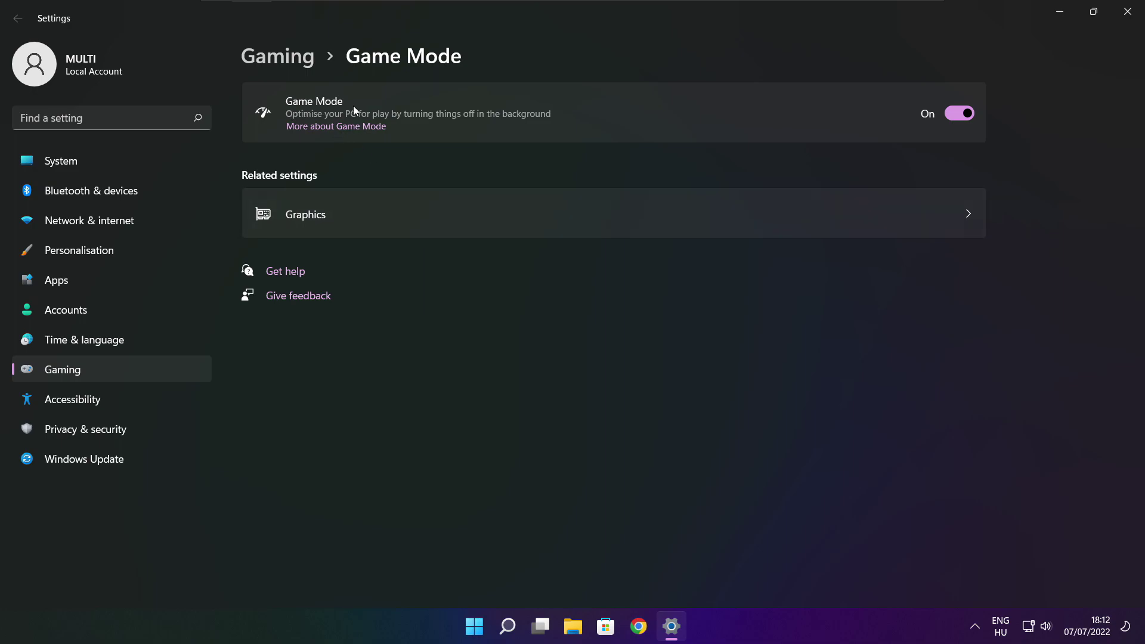
click(968, 114)
Confirm the Xbox Game Bar controller-button shortcut is Off, then close Settings.
click(283, 63)
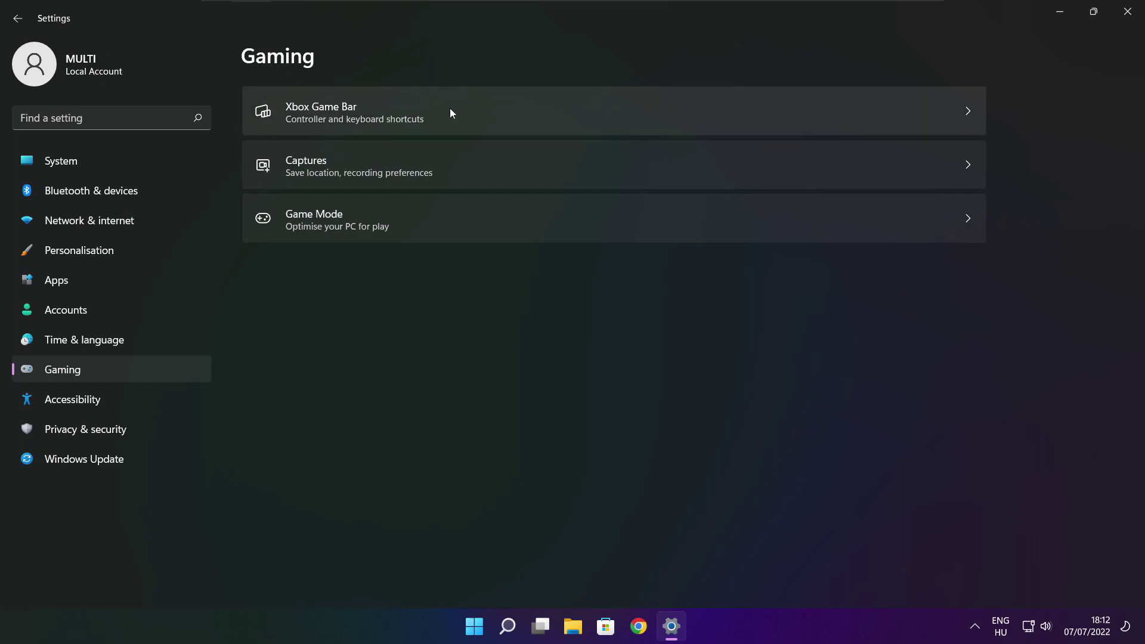
click(466, 122)
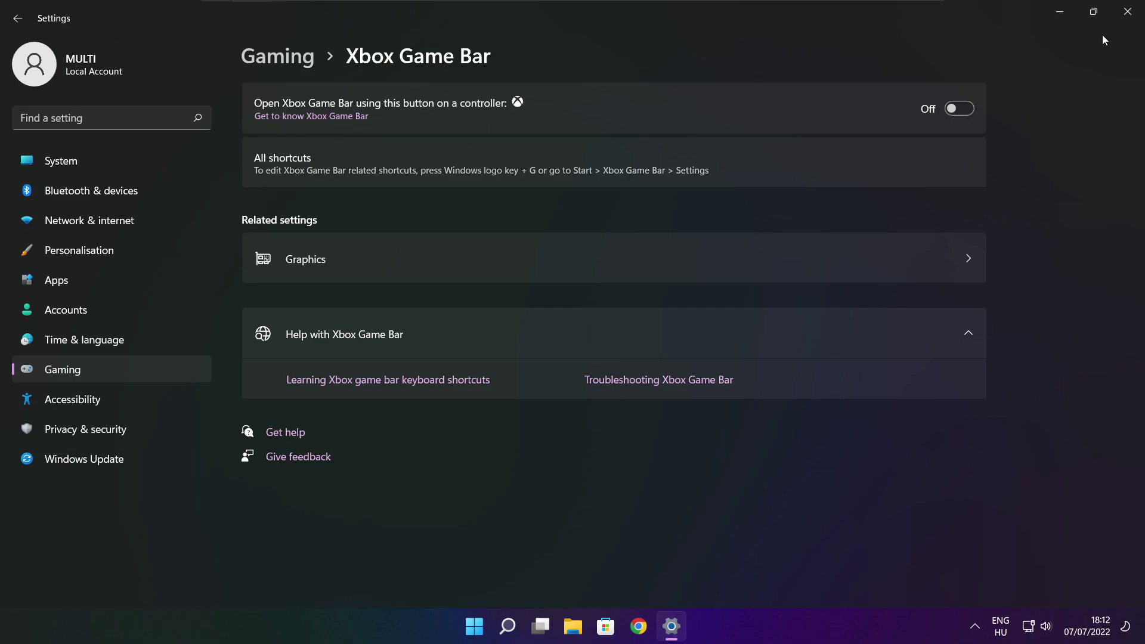
click(1128, 17)
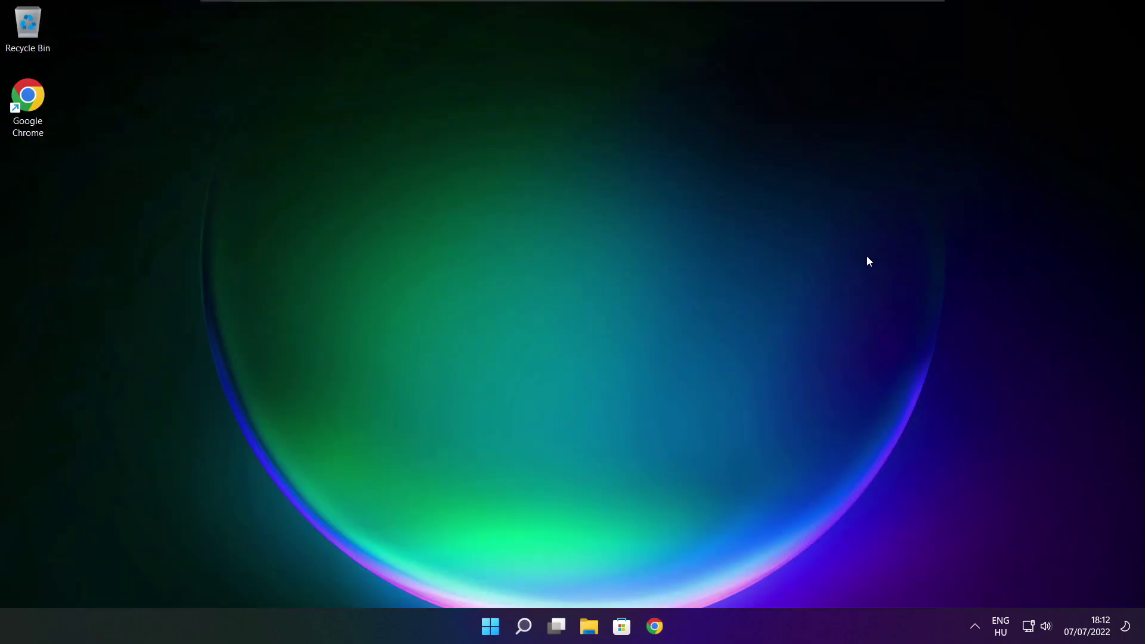
In Task Manager's Startup list, disable Cortana, Microsoft Edge, Microsoft Teams and Terminal, then close it.
right_click(494, 628)
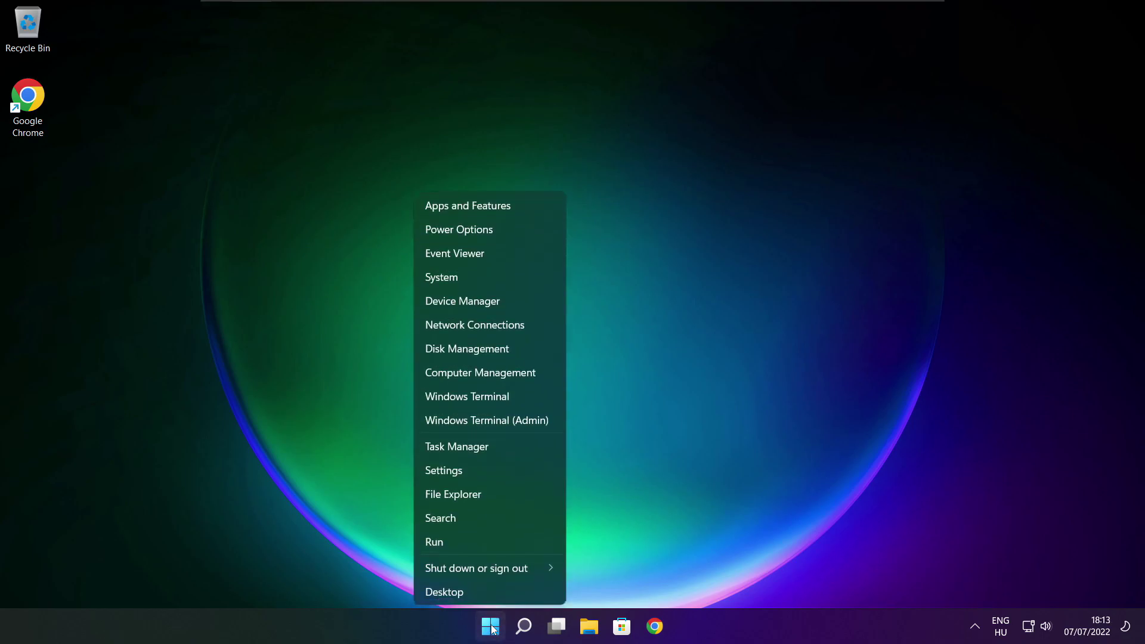
click(493, 447)
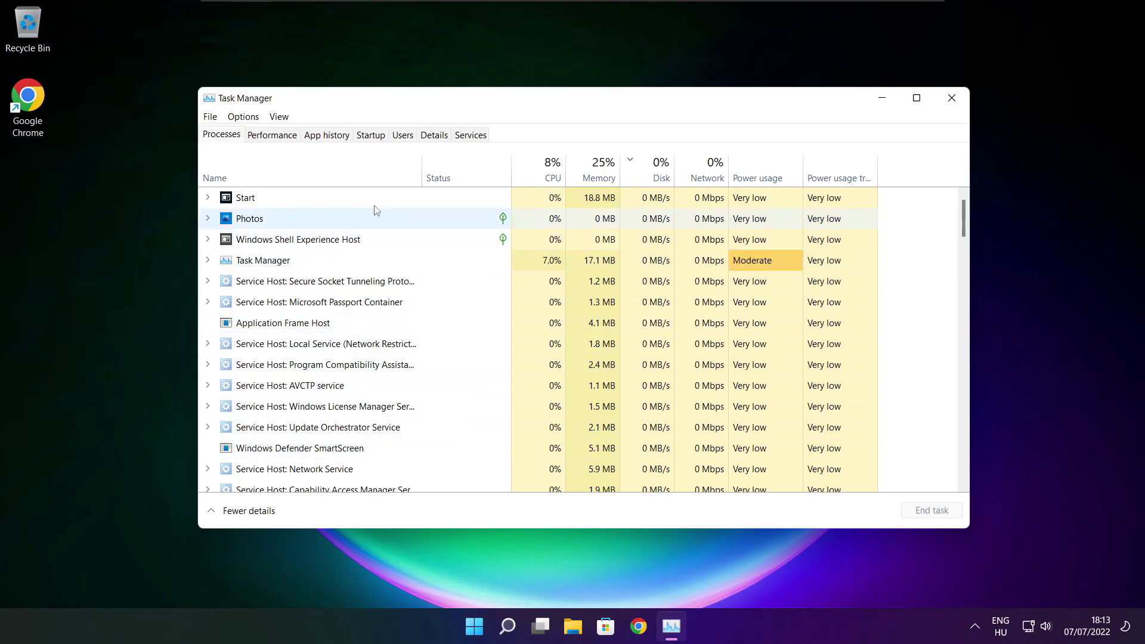
click(375, 138)
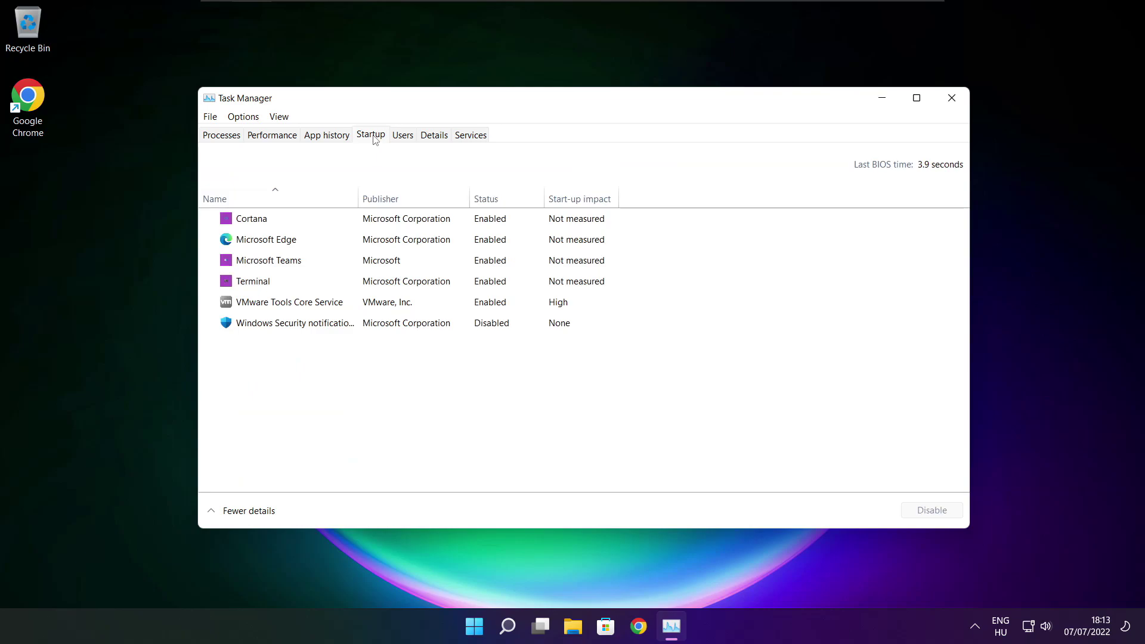
click(438, 225)
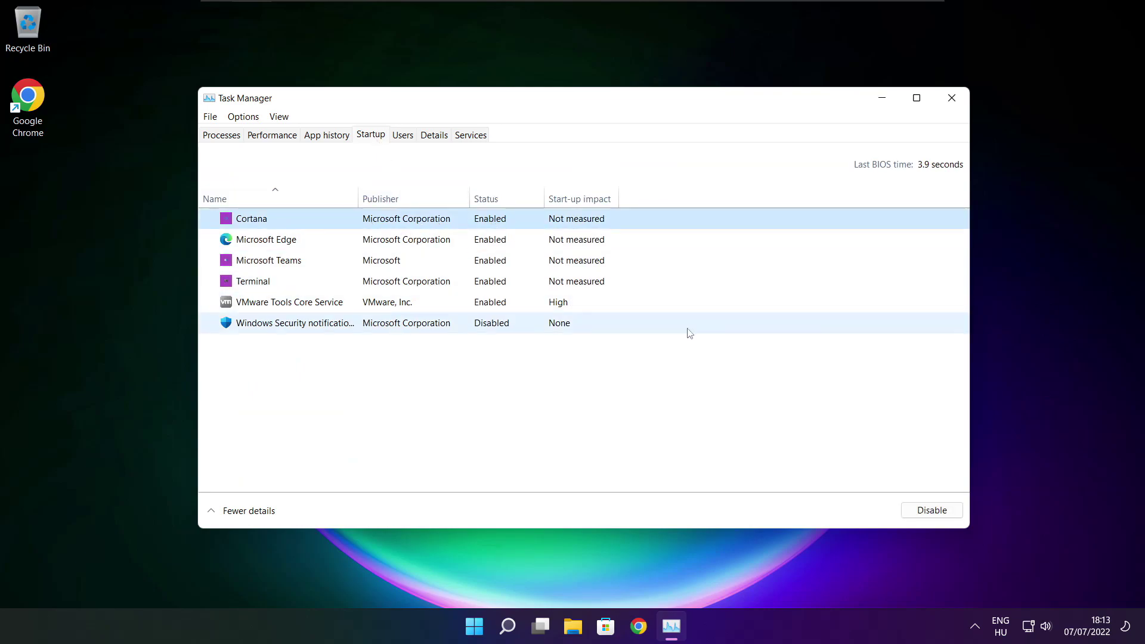
click(932, 516)
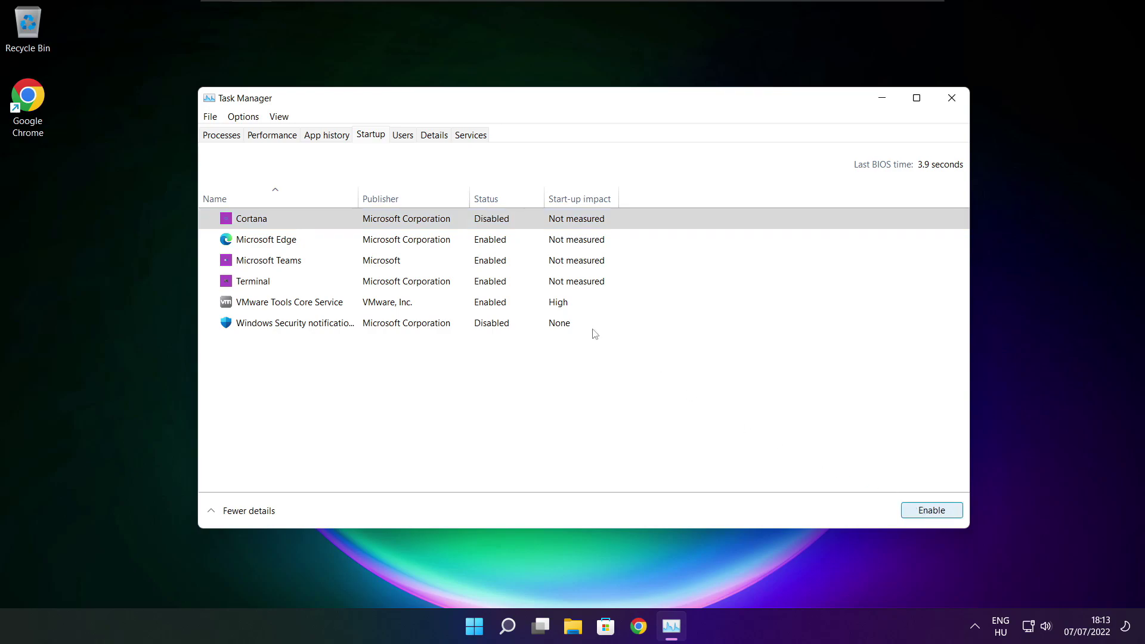
click(307, 244)
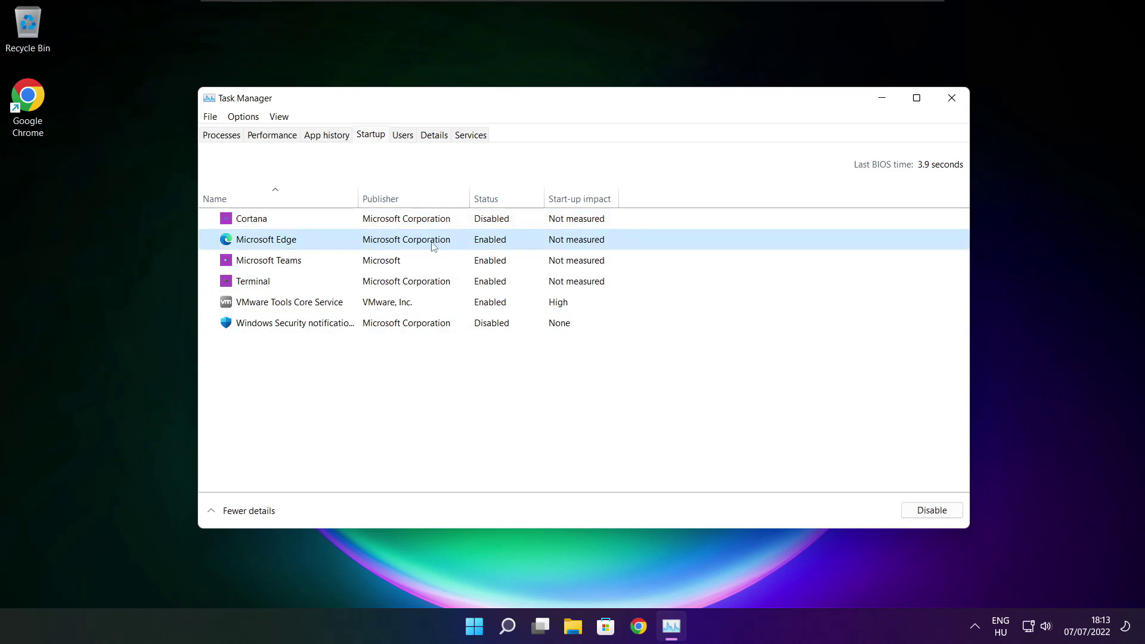
click(940, 518)
click(507, 263)
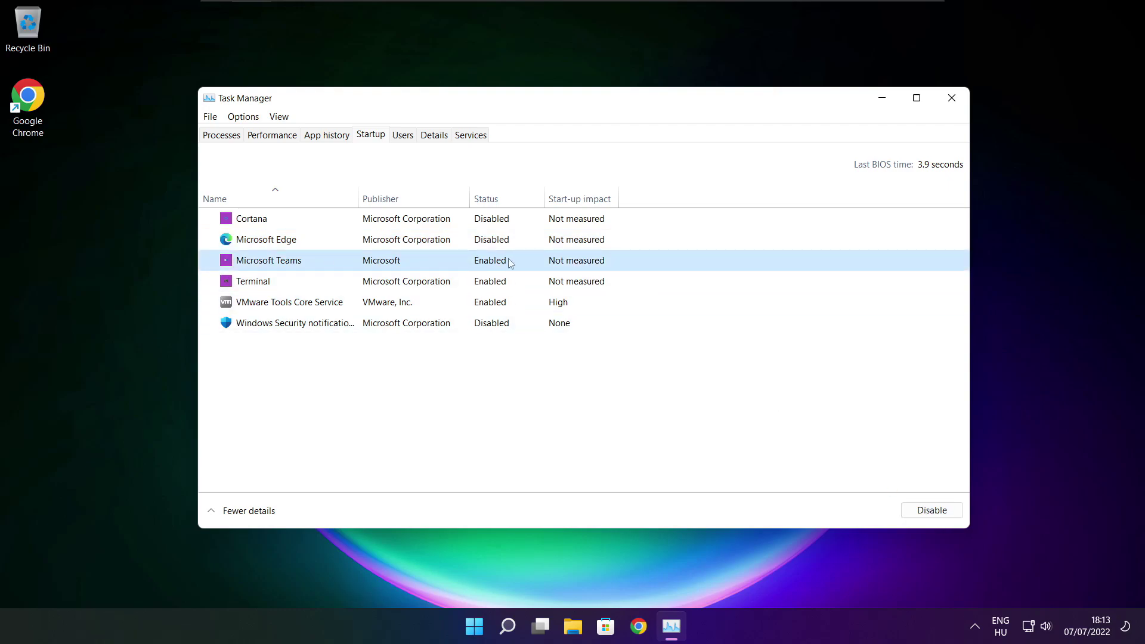
click(931, 511)
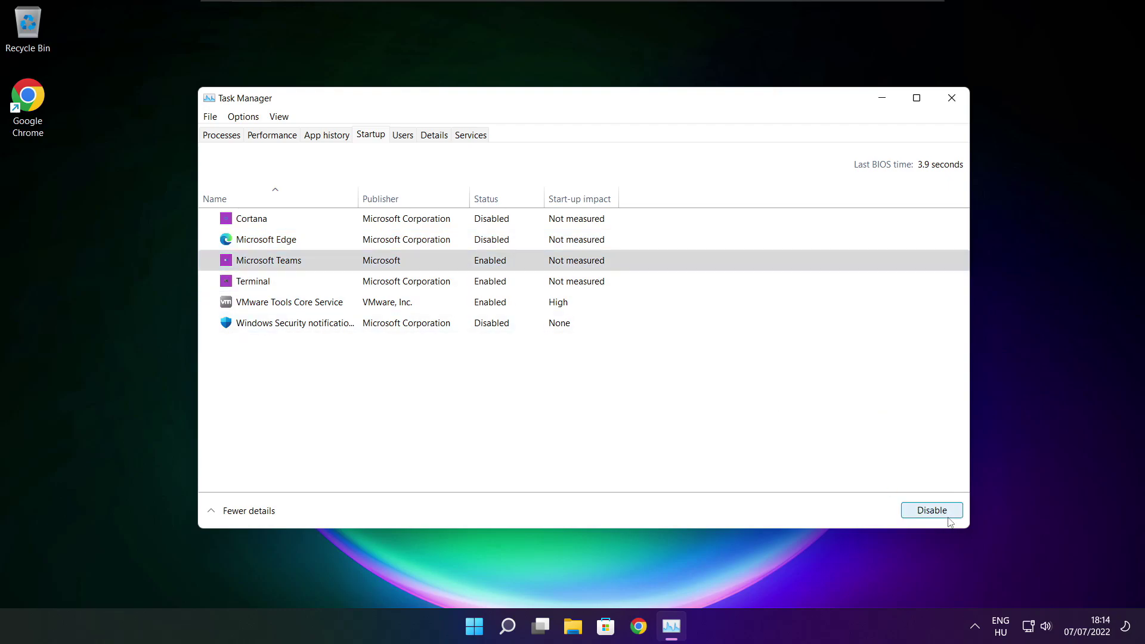
click(436, 288)
click(944, 518)
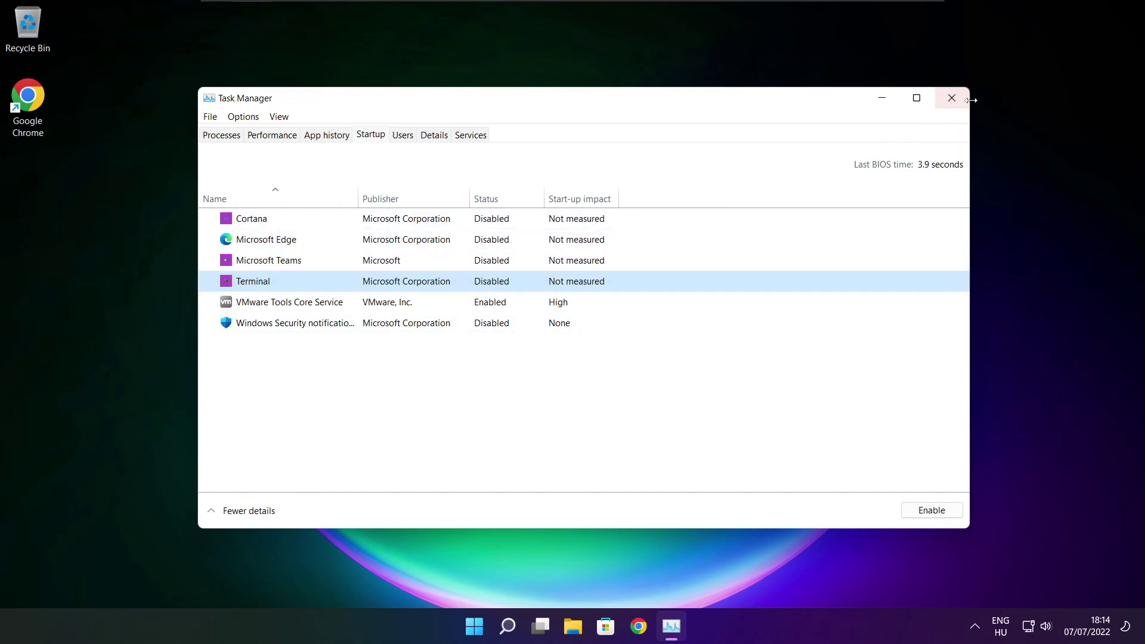
click(951, 103)
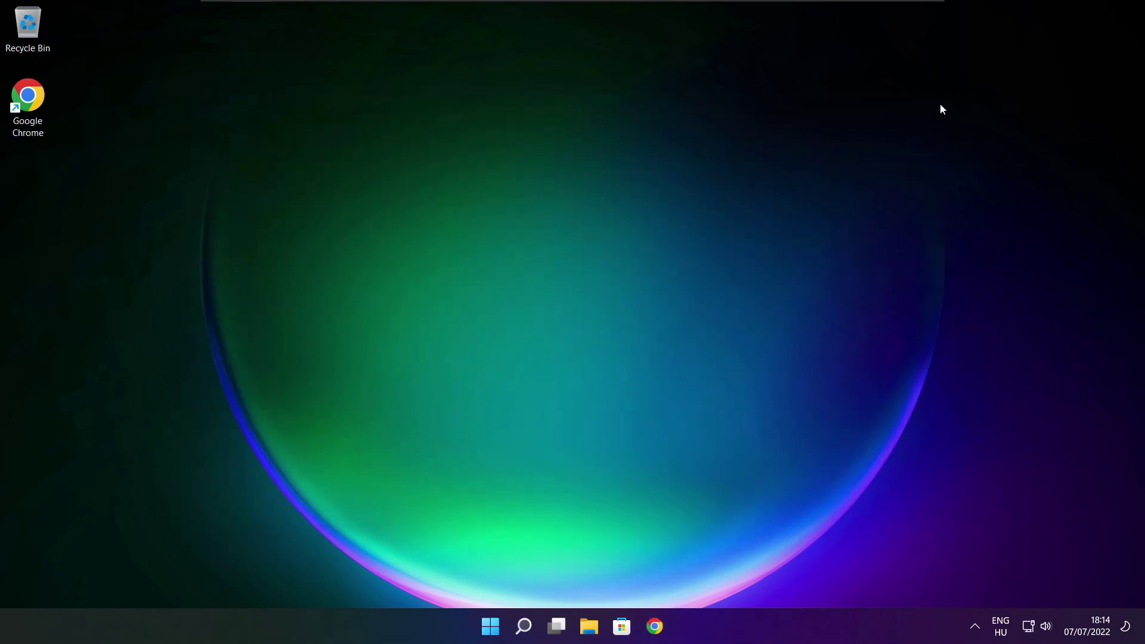
Analyse drive C: in Optimise Drives (9% fragmented) and start optimising it.
click(524, 633)
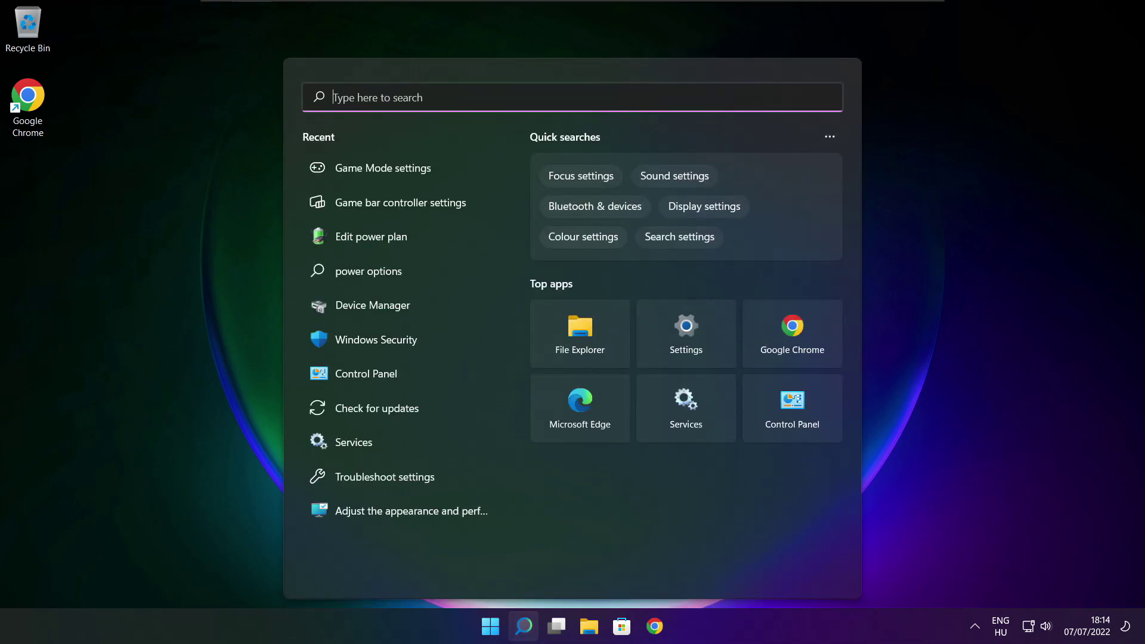
text(optimi)
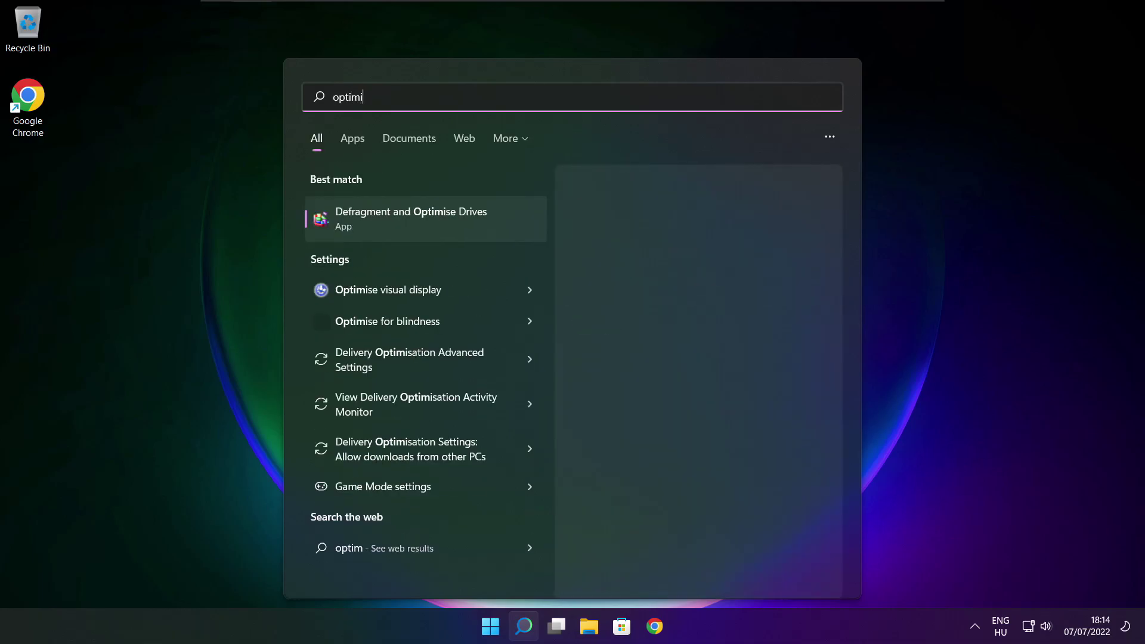
text(se)
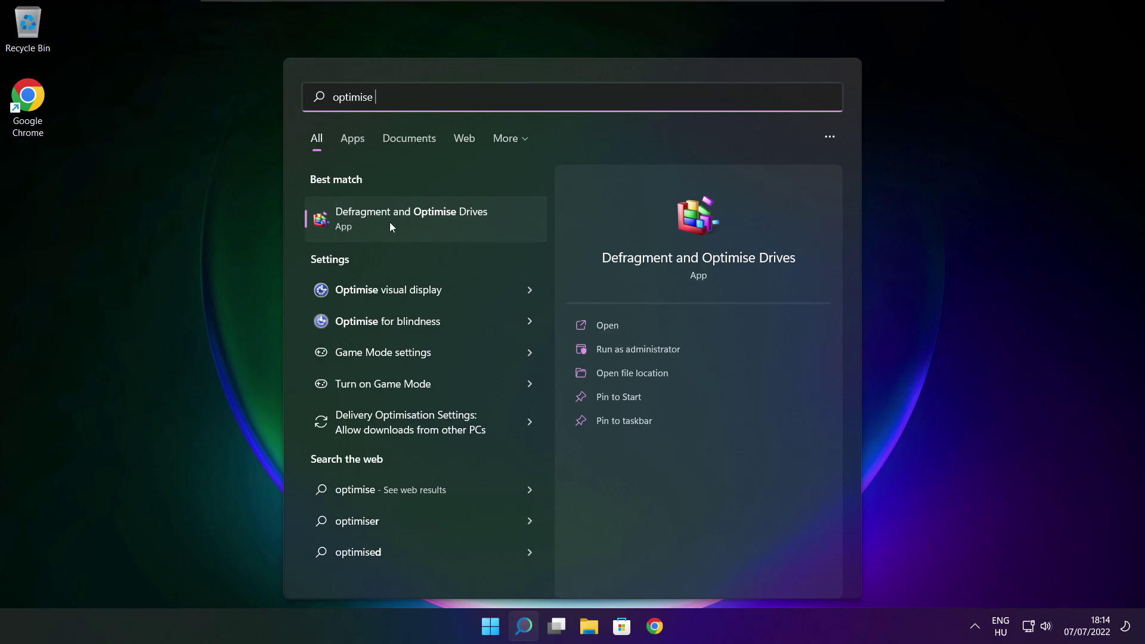
click(438, 217)
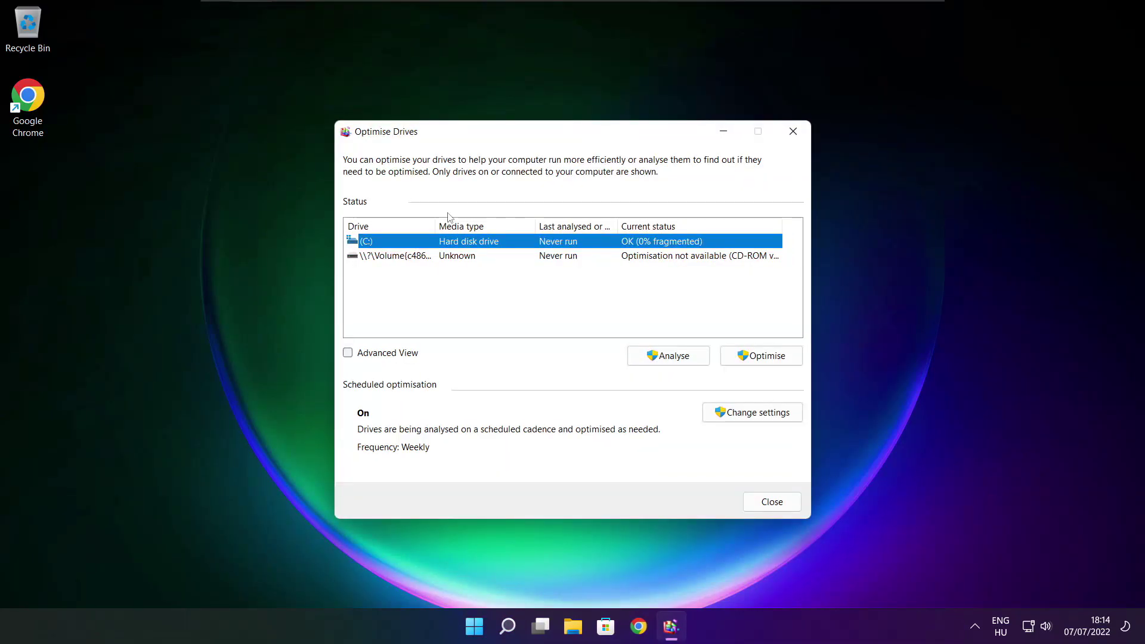
click(660, 359)
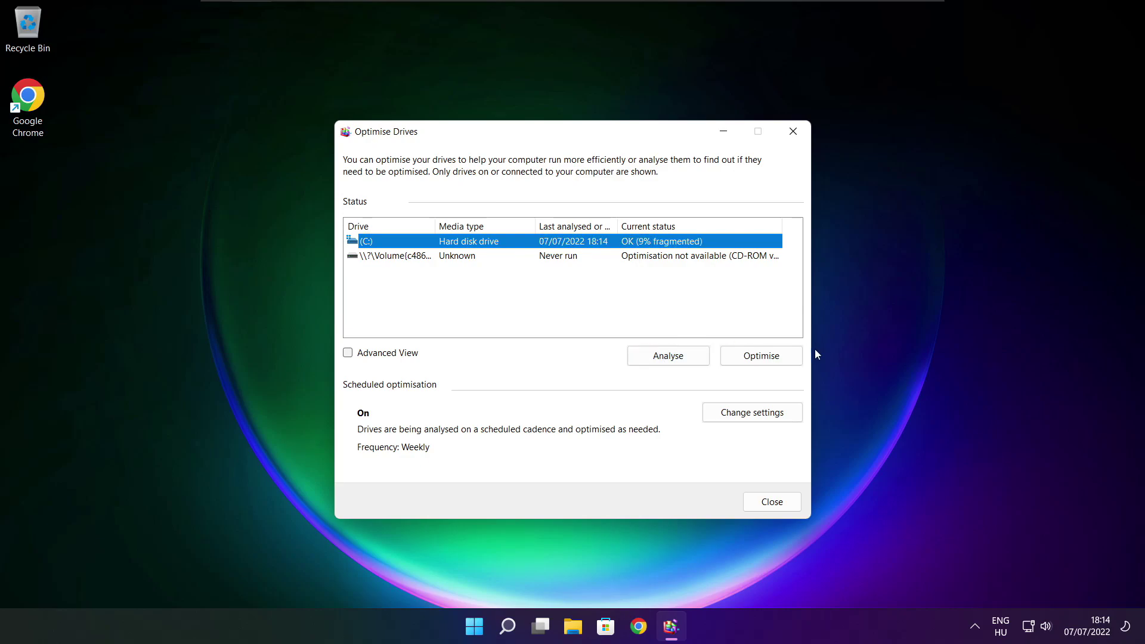
click(767, 360)
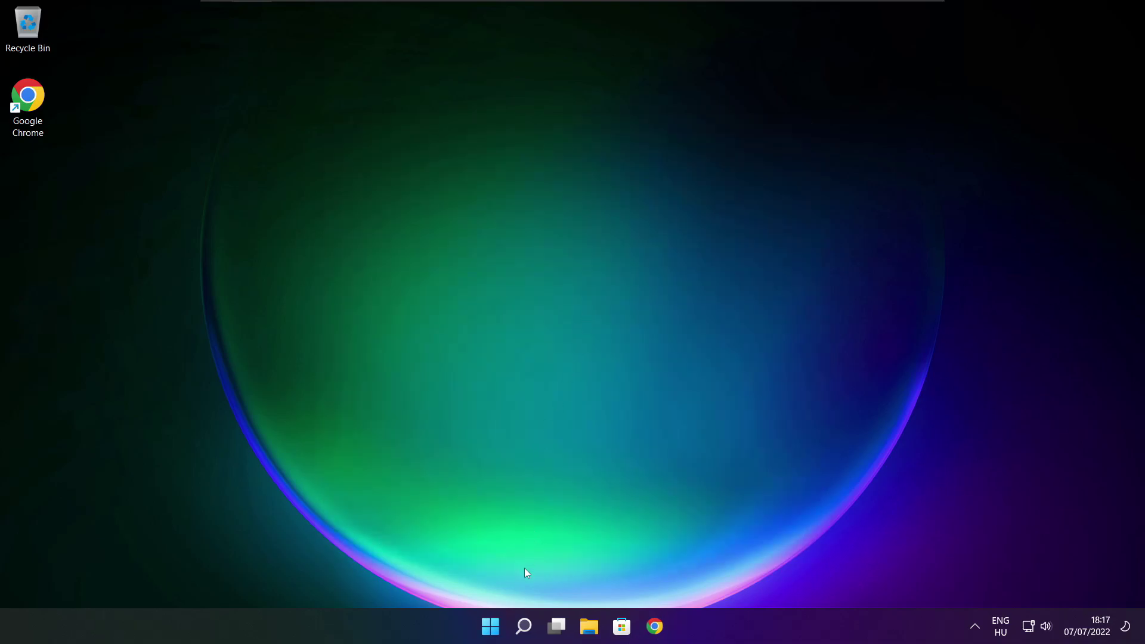
click(524, 627)
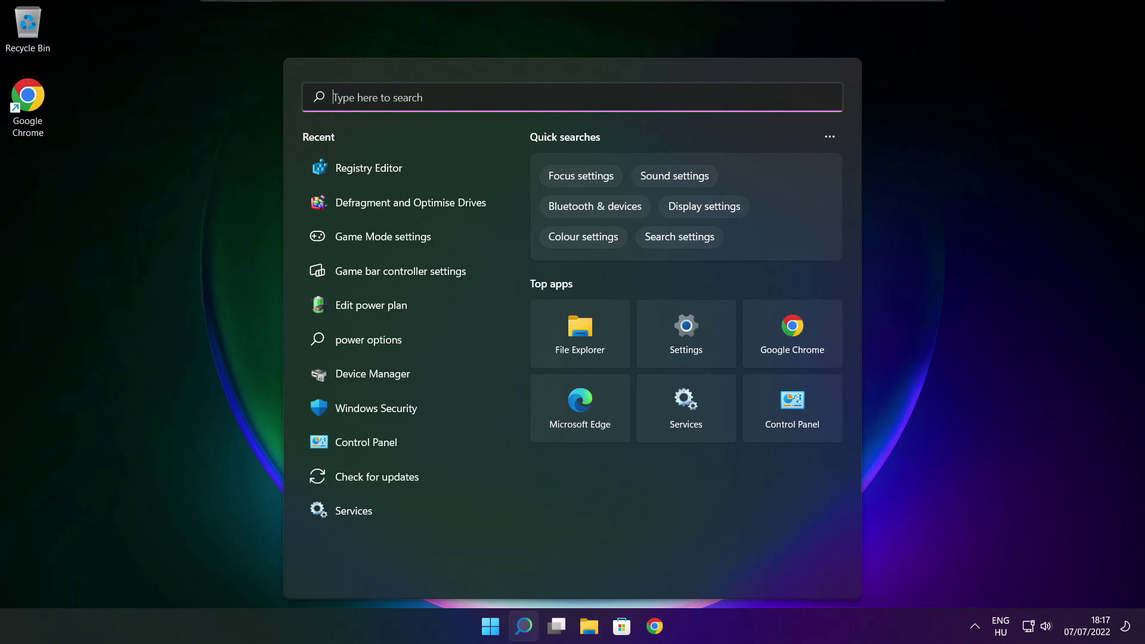
Run a Windows Update check, which reports up to date with KB5014668 offered, then close Settings.
text(updates)
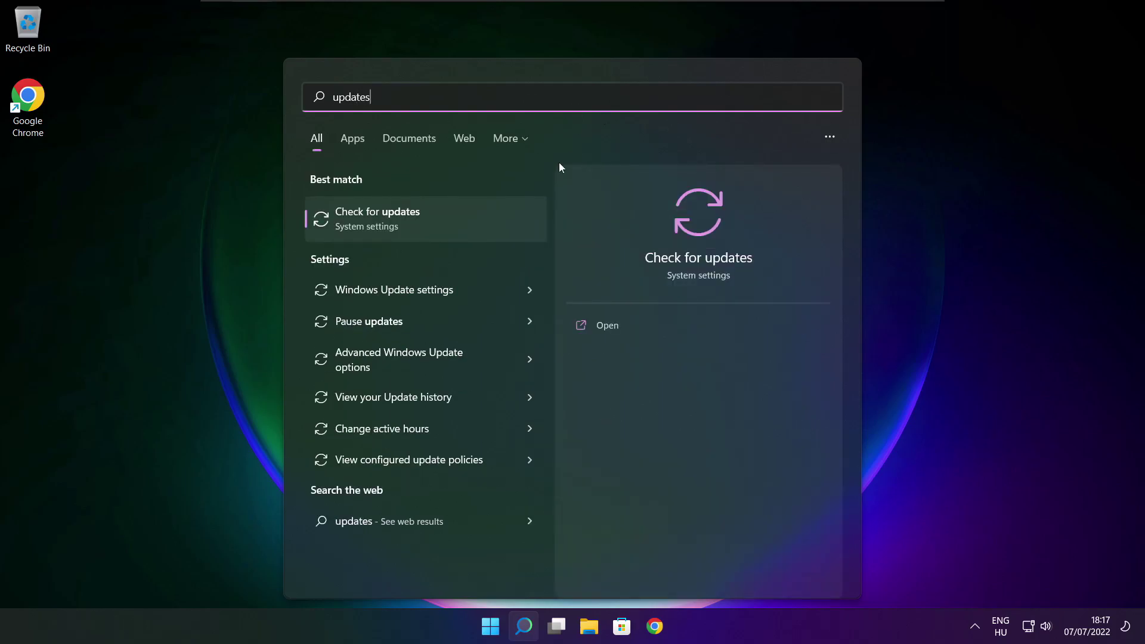
click(416, 221)
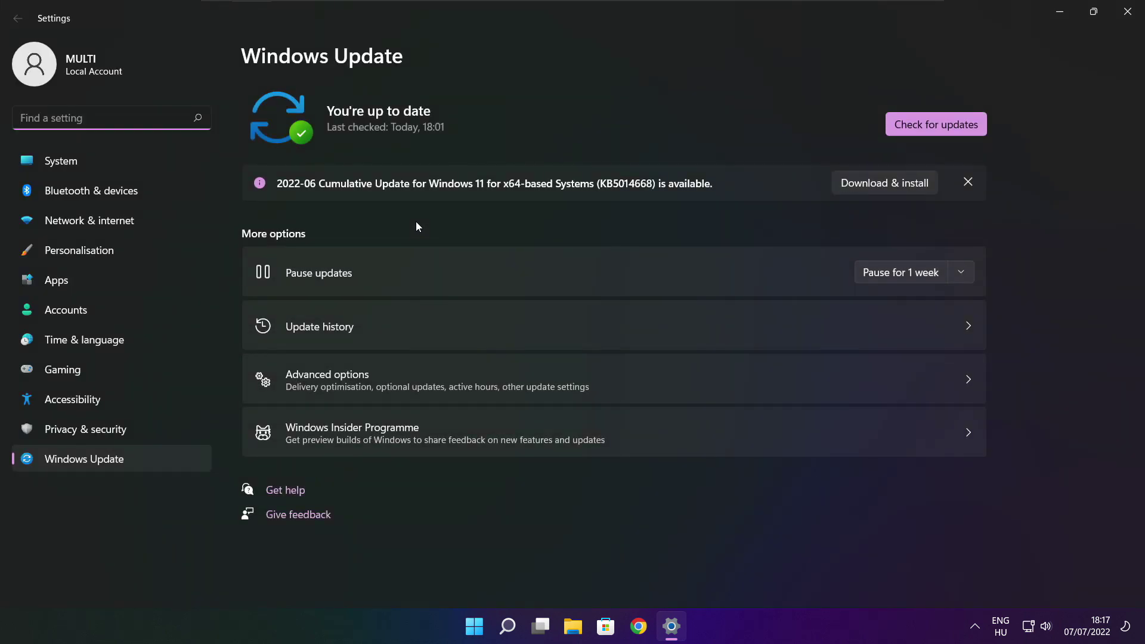
click(936, 124)
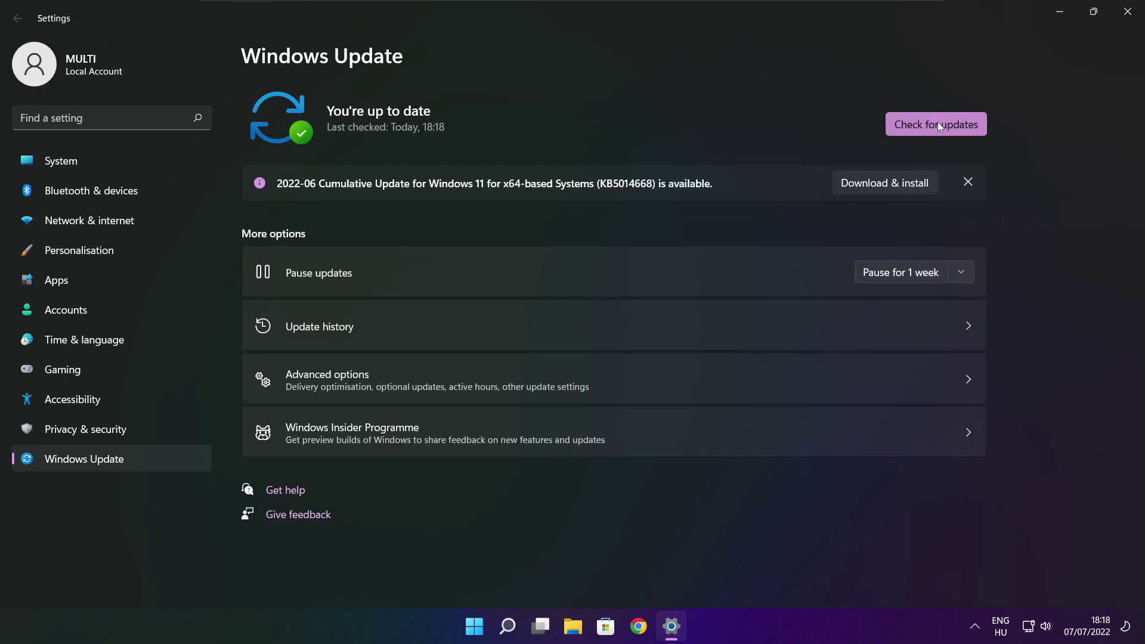
click(1127, 13)
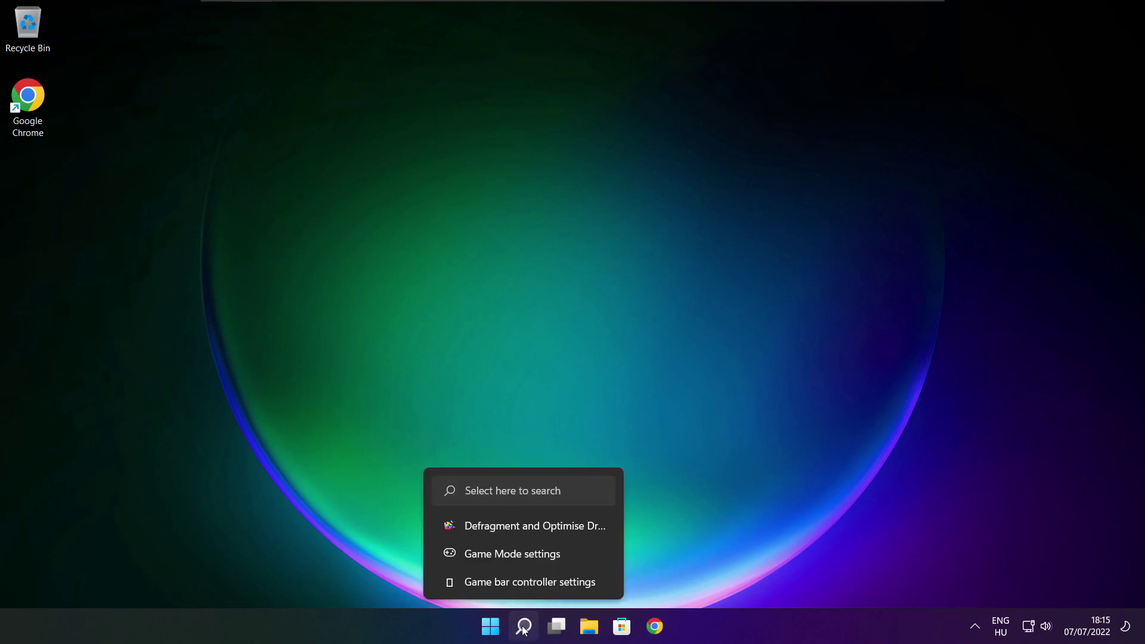
Launch Registry Editor via regedit and browse to HKEY_CURRENT_USER\System\GameConfigStore.
click(523, 628)
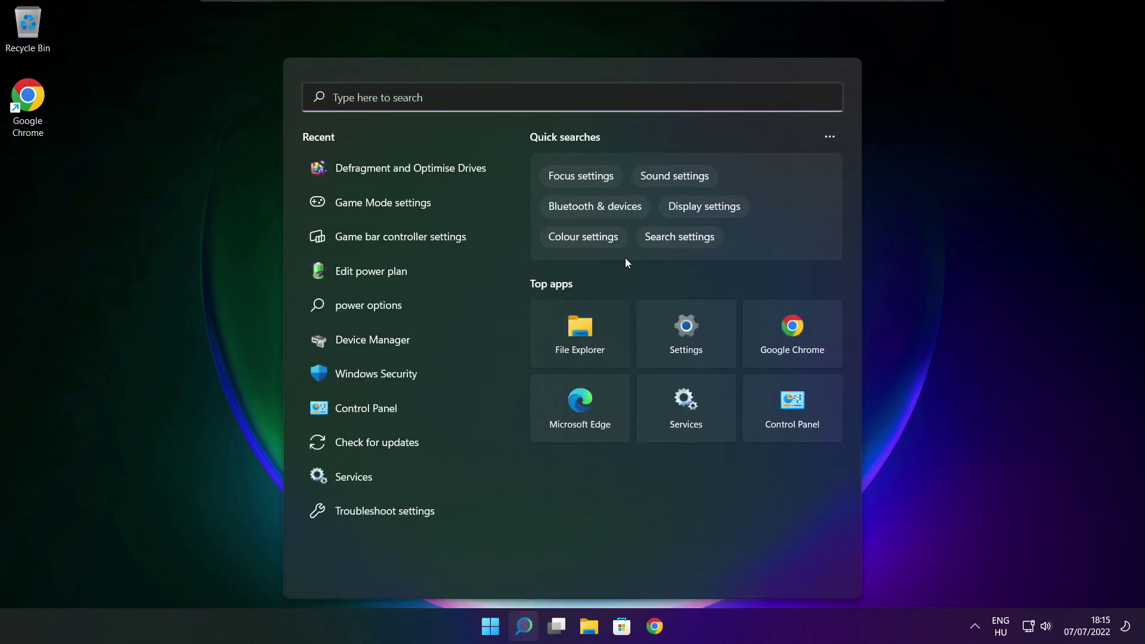
text(regedit)
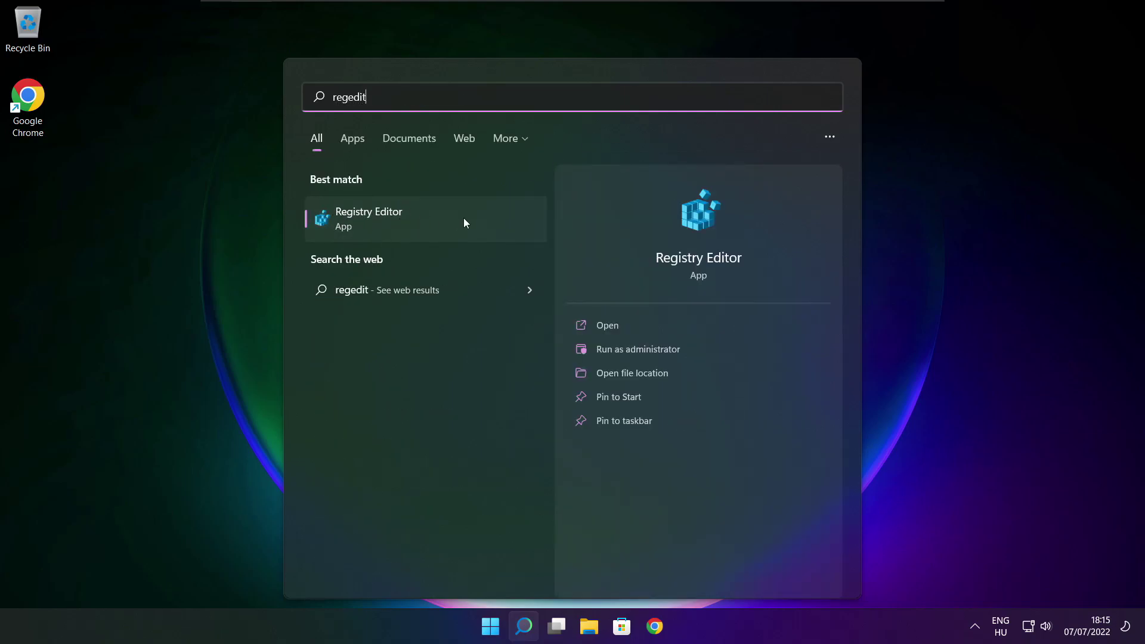
click(437, 218)
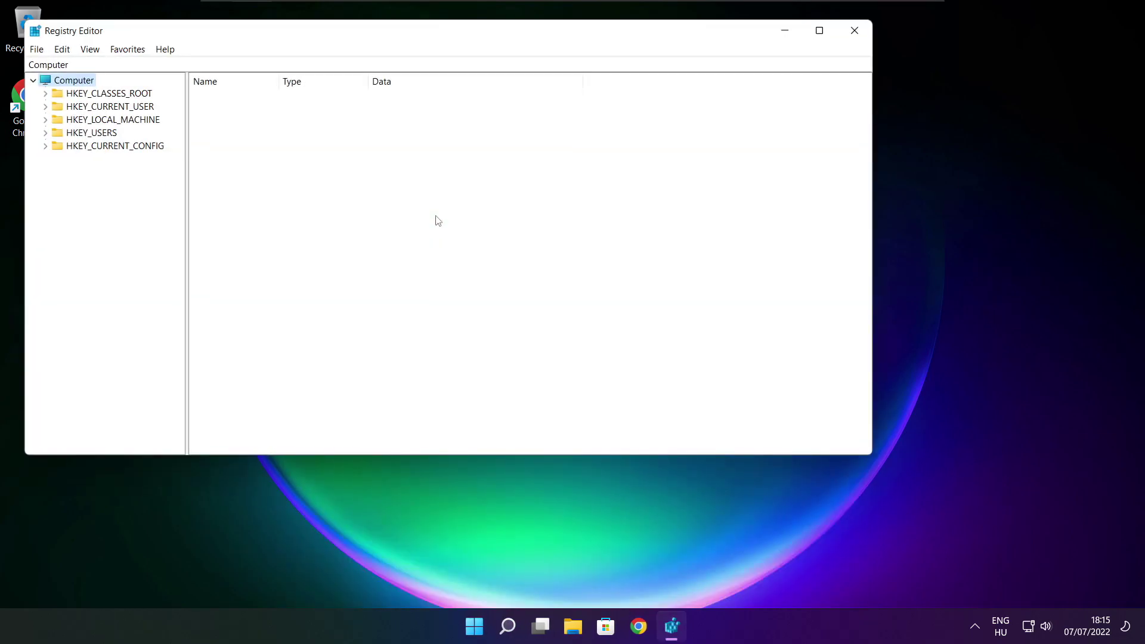
drag(346, 34, 468, 121)
click(184, 196)
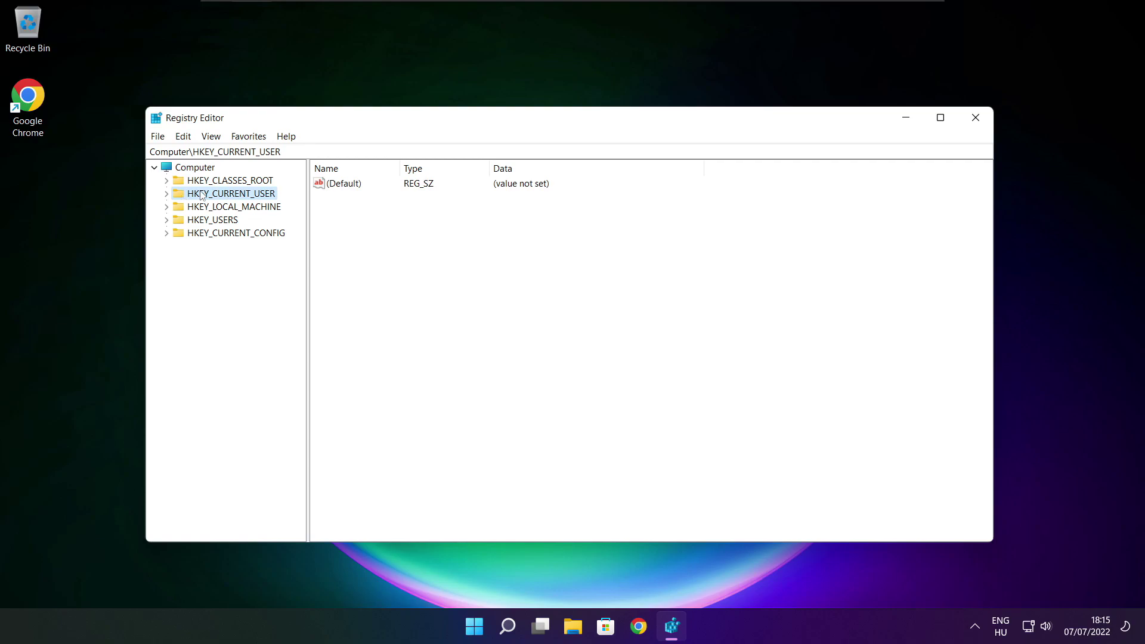
click(167, 194)
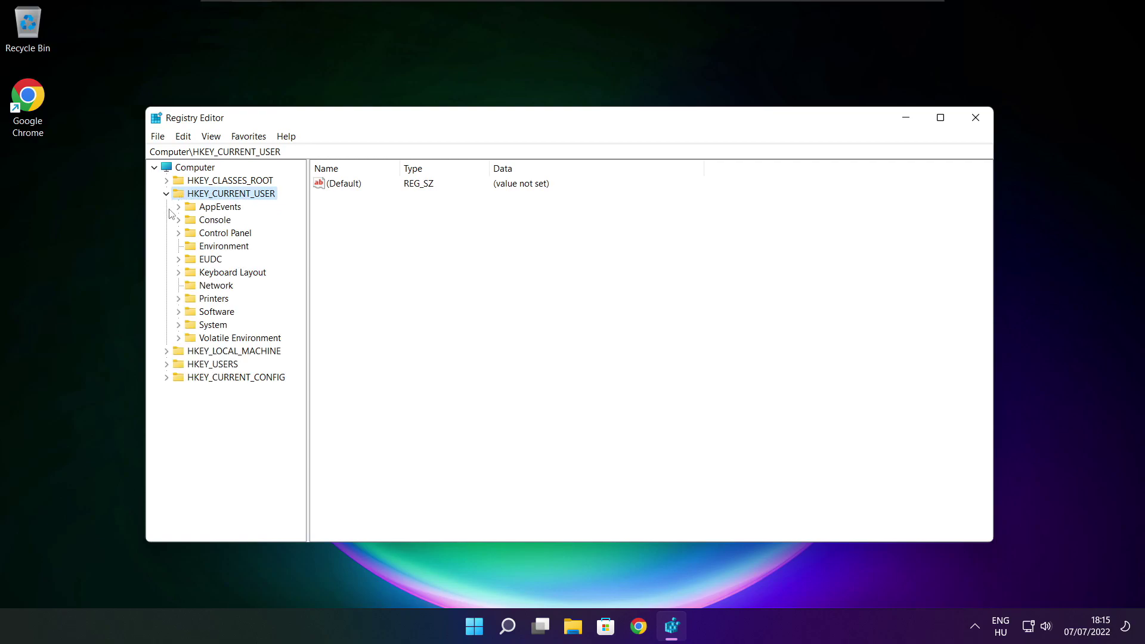
click(190, 326)
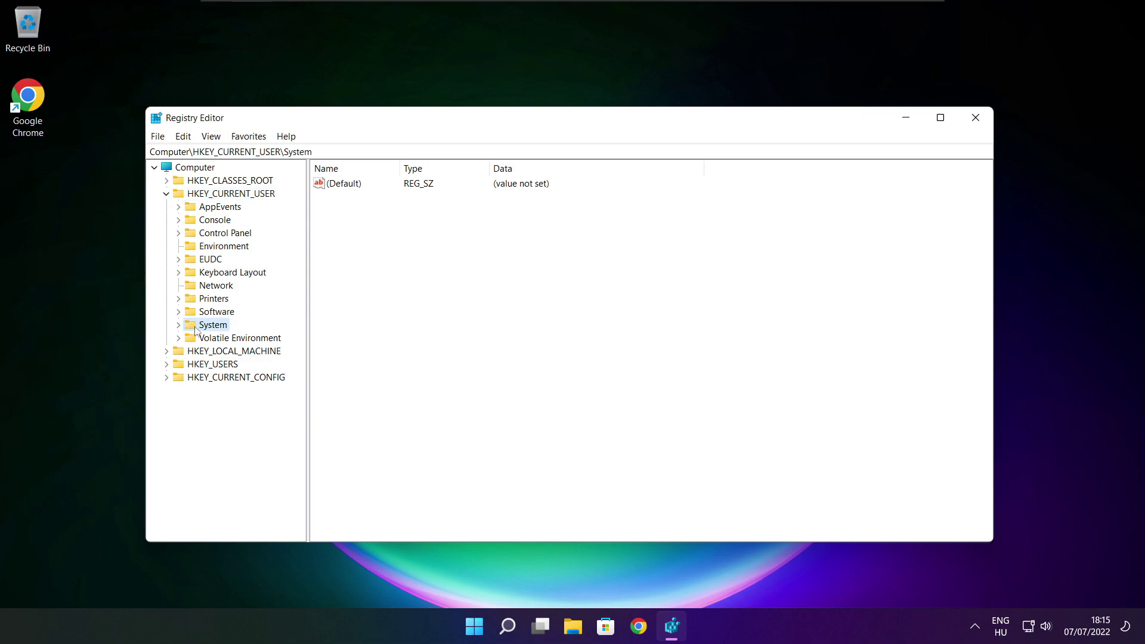
click(178, 326)
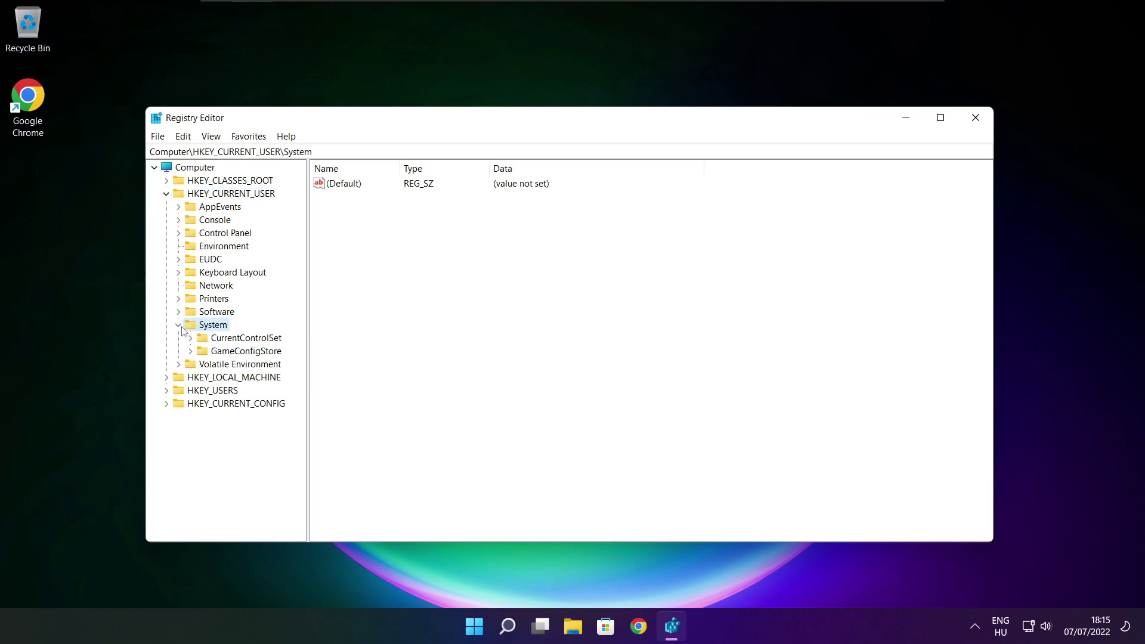
click(199, 354)
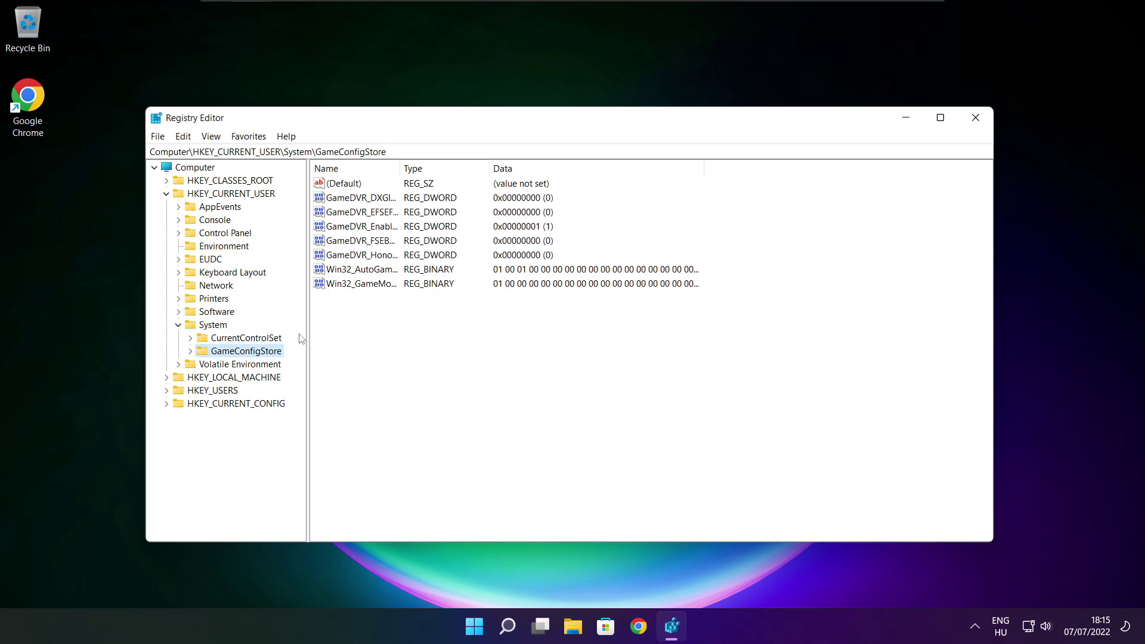
Set GameDVR_Enabled to 0 and collapse HKEY_CURRENT_USER, selecting HKEY_LOCAL_MACHINE.
drag(400, 167, 501, 167)
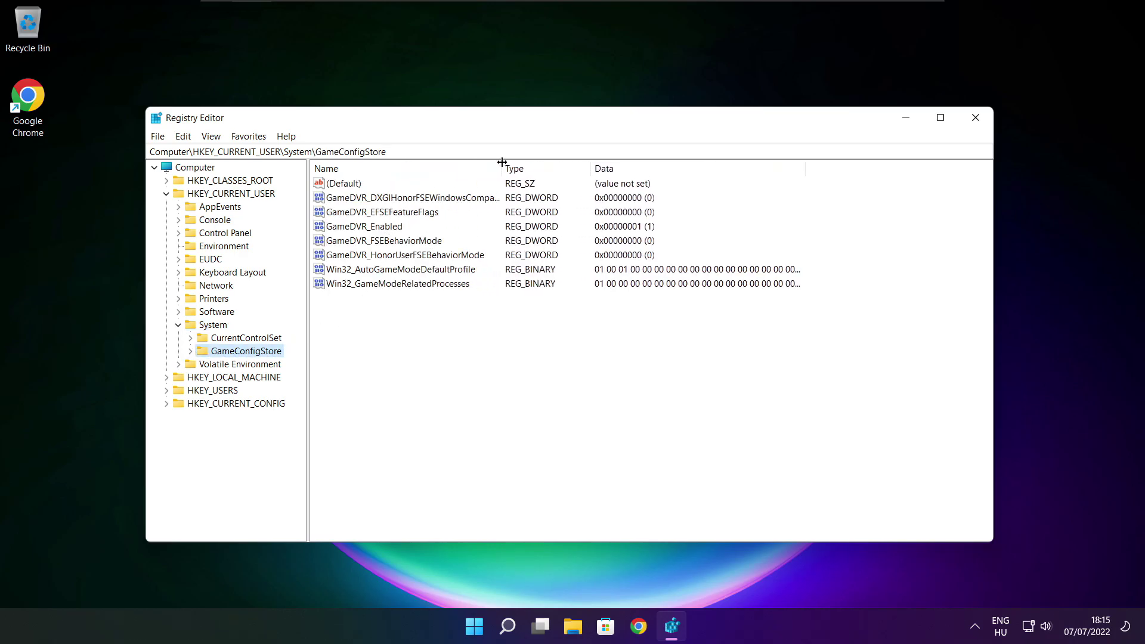
click(377, 227)
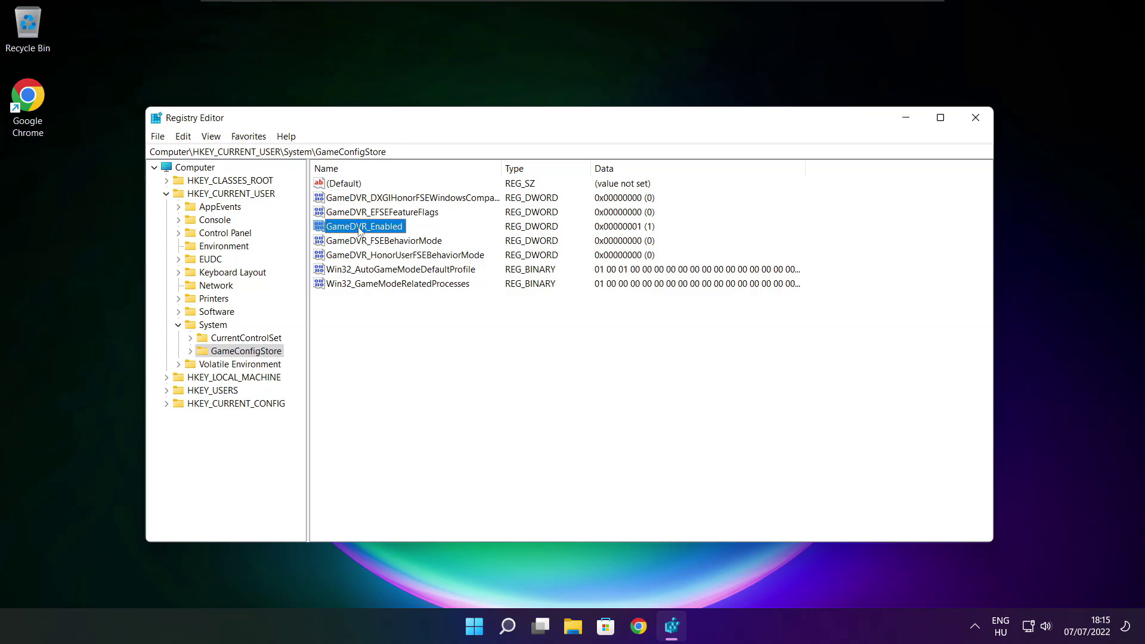
double_click(361, 231)
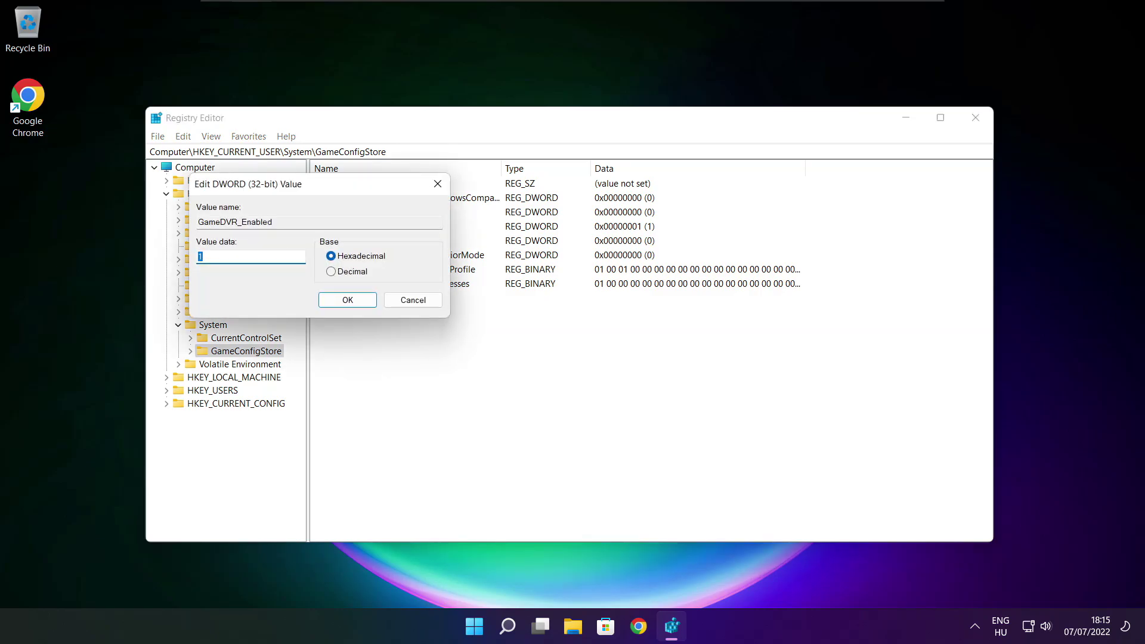
drag(335, 188, 597, 241)
key(ctrl+a)
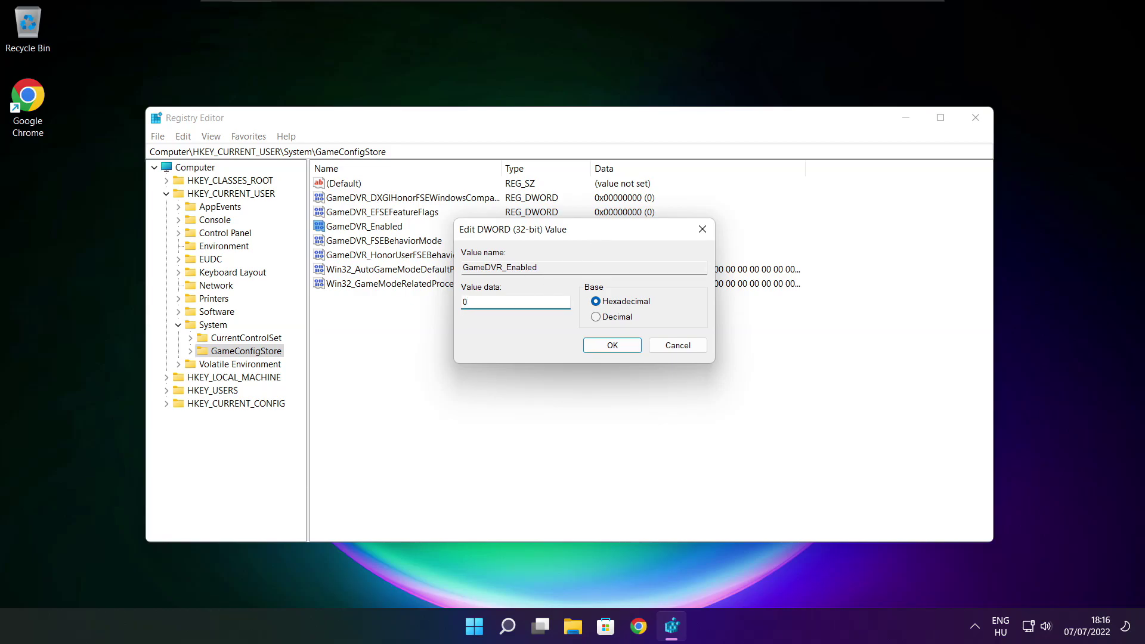
click(612, 346)
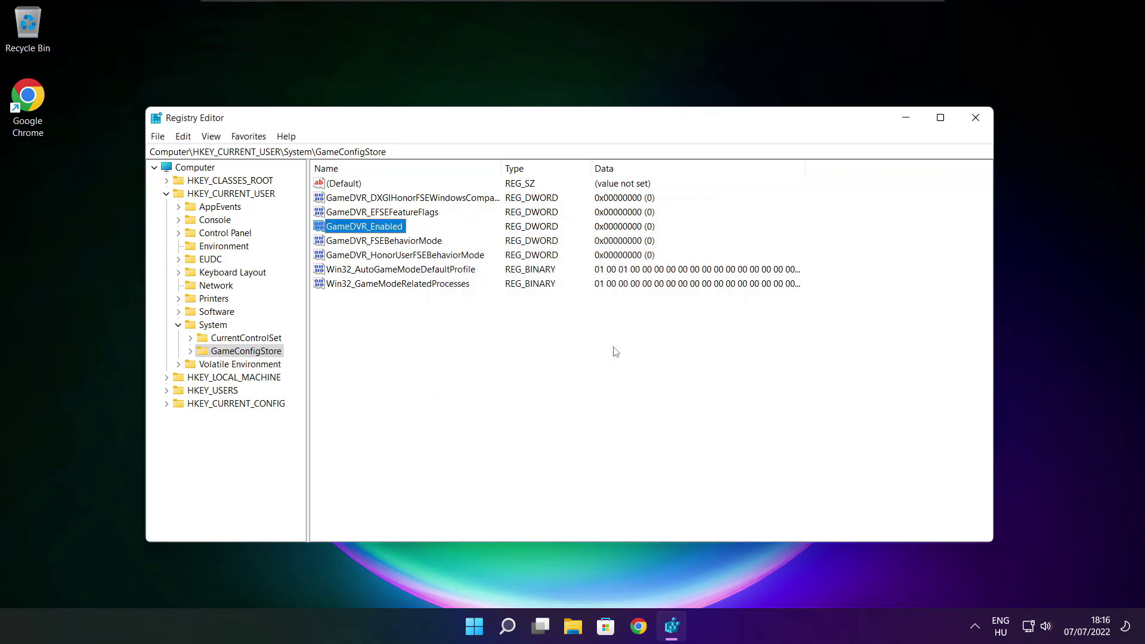
click(166, 194)
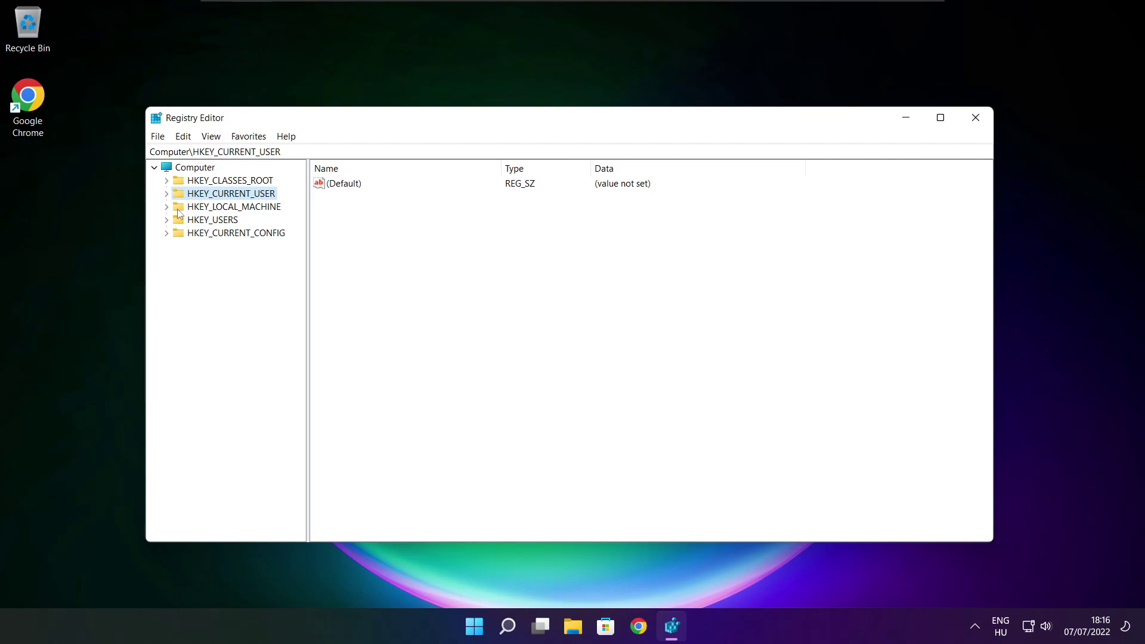
click(278, 208)
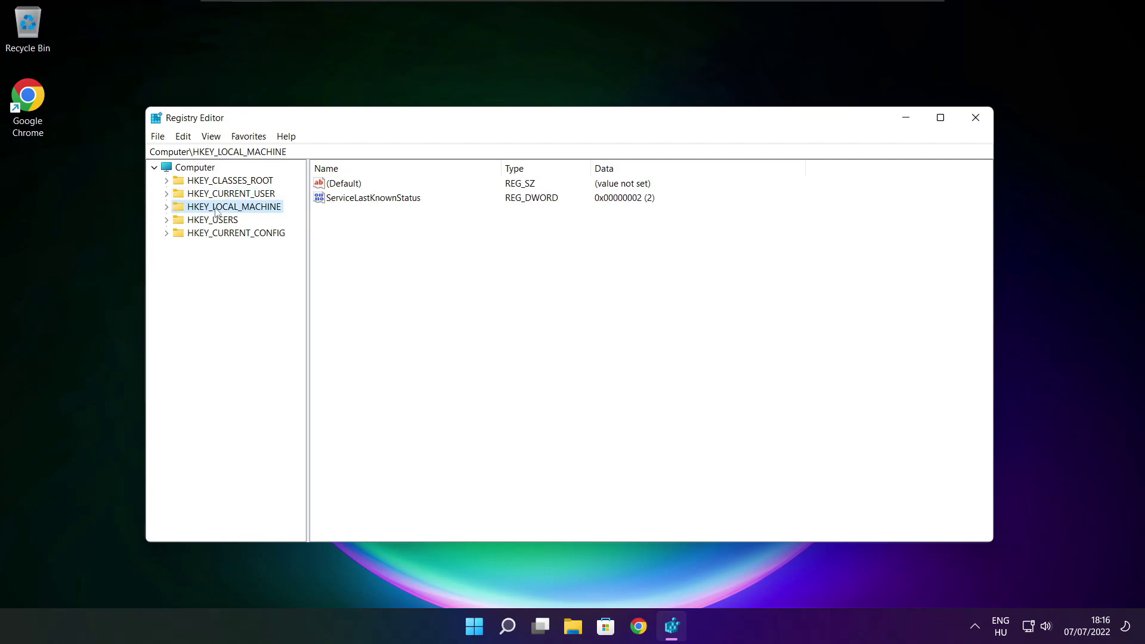
Expand HKEY_LOCAL_MACHINE\SOFTWARE\Microsoft in the registry key tree.
click(167, 207)
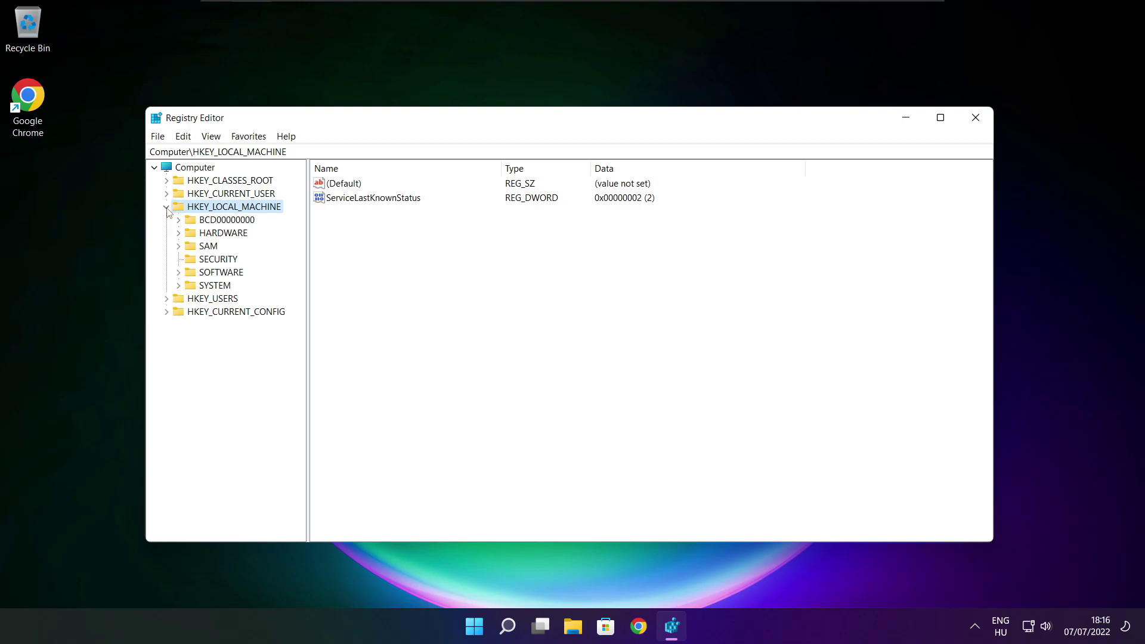
click(208, 274)
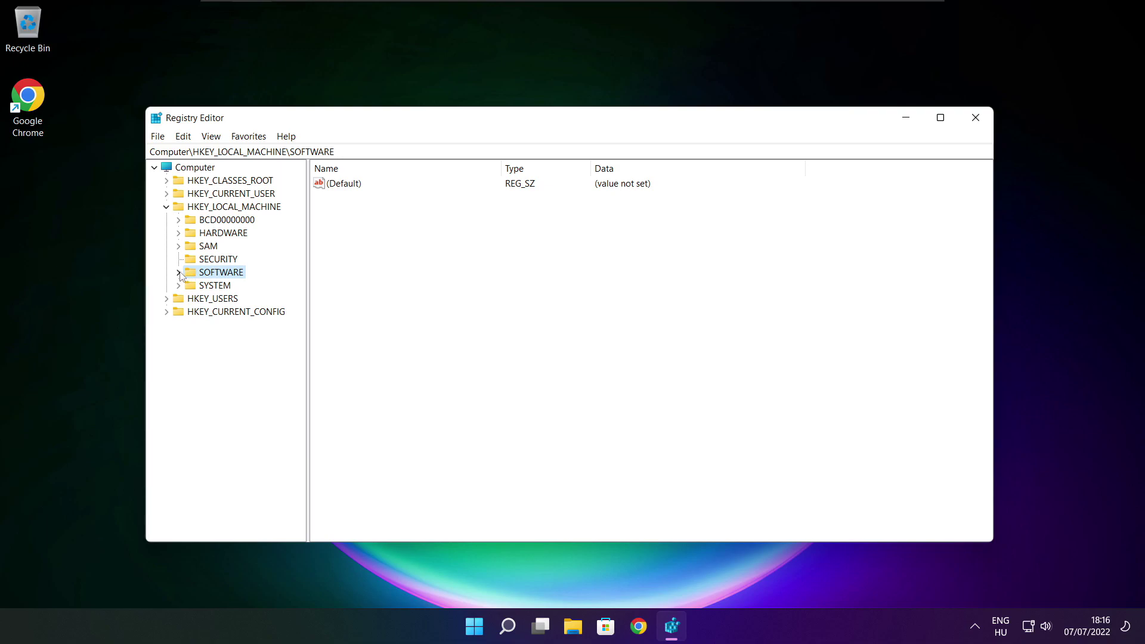
click(179, 272)
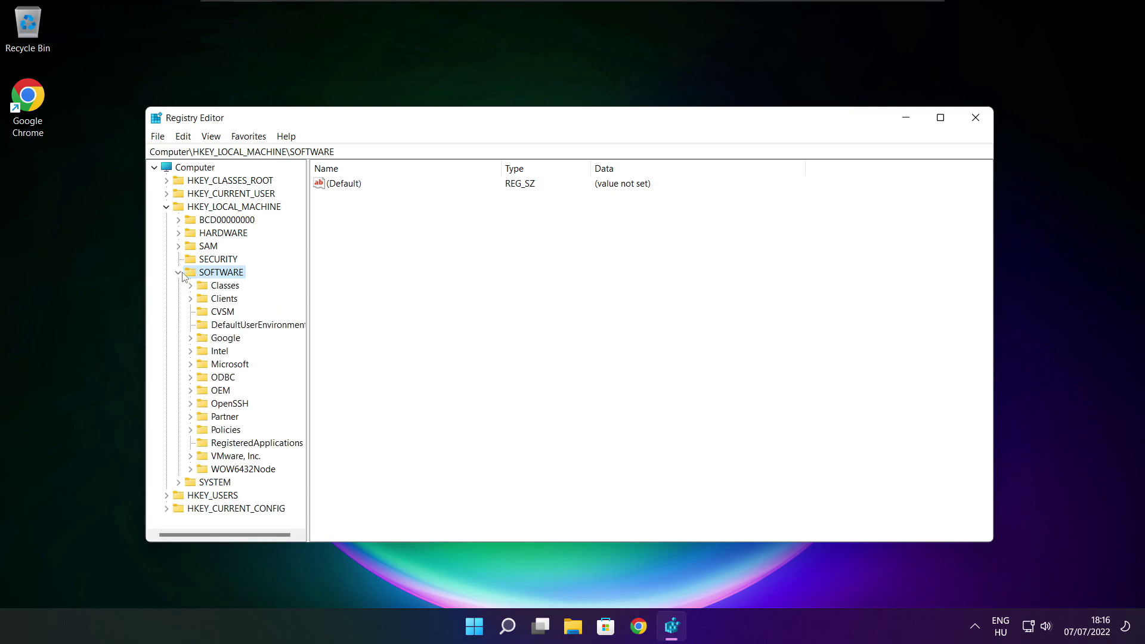
click(214, 367)
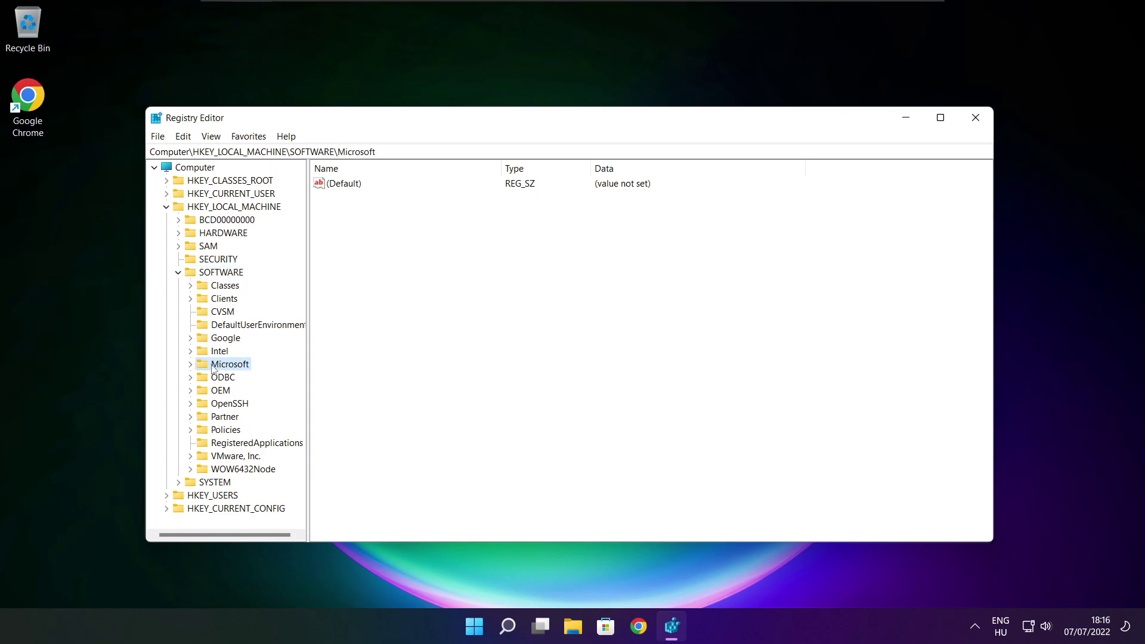
click(191, 365)
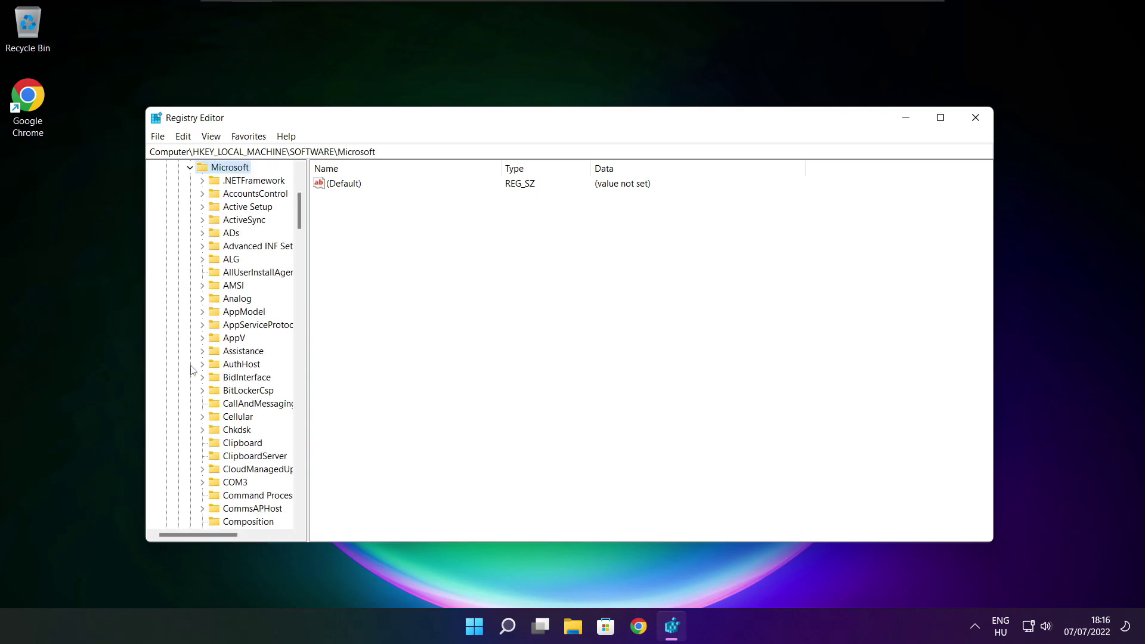
scroll(234, 357, down, 20)
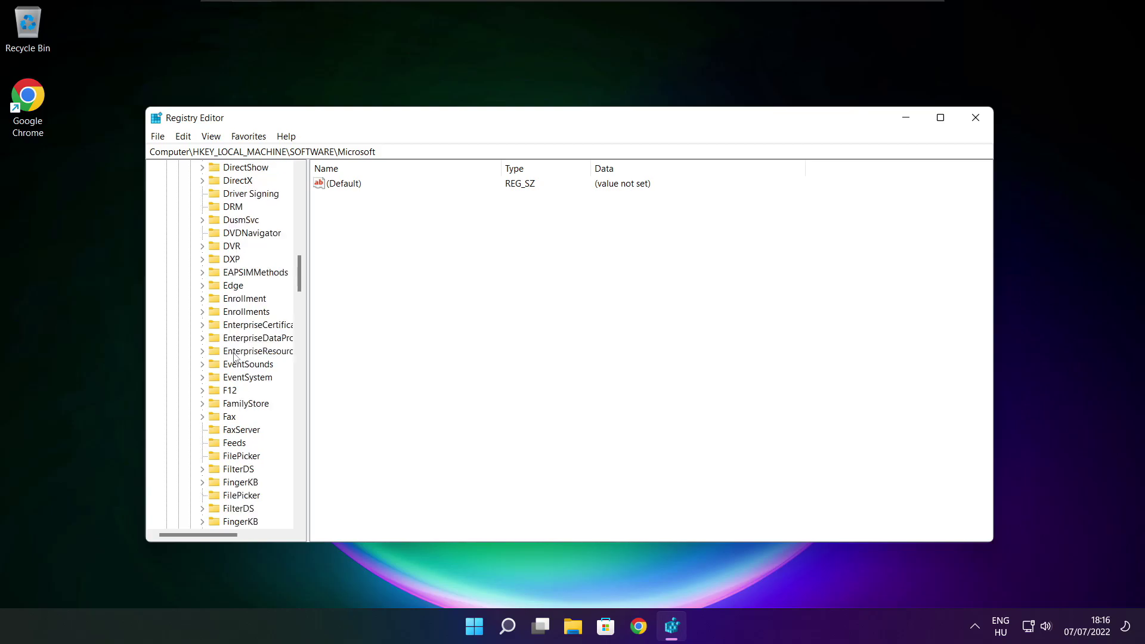
scroll(234, 356, down, 20)
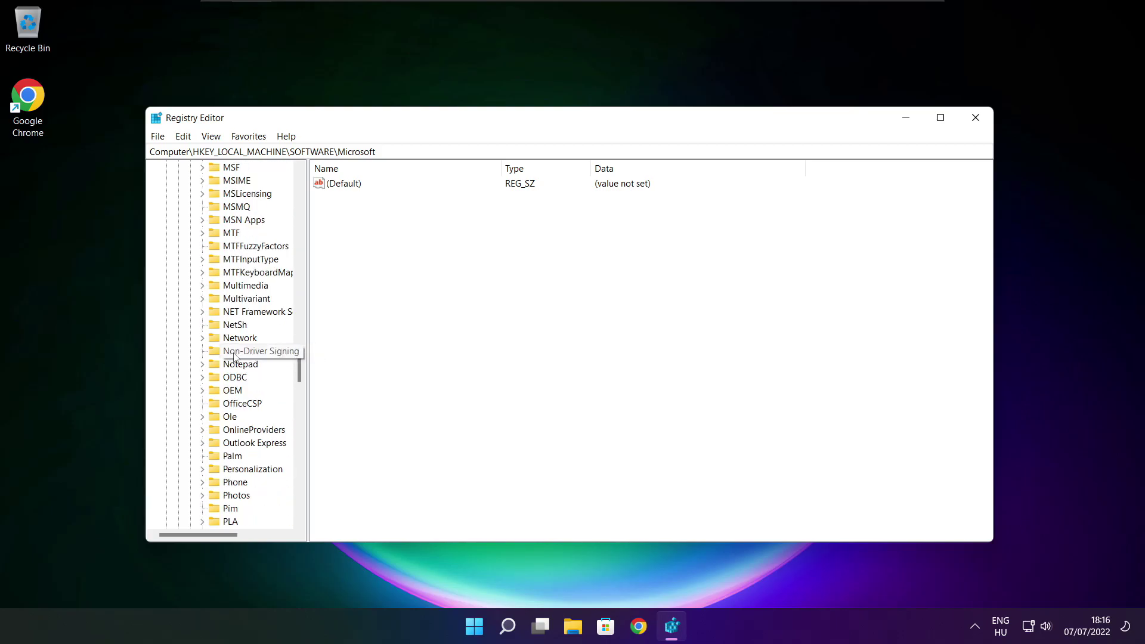
scroll(234, 357, down, 1)
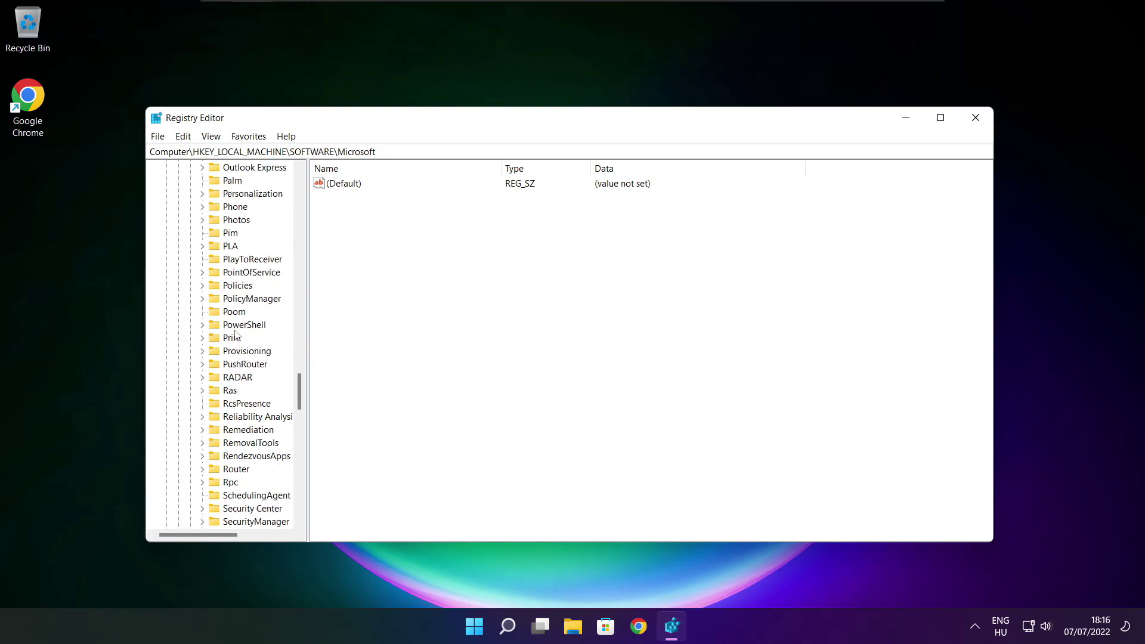
scroll(237, 338, up, 1)
Navigate PolicyManager\default\ApplicationManagement and show the AllowGameDVR key's values, still 1.
click(237, 340)
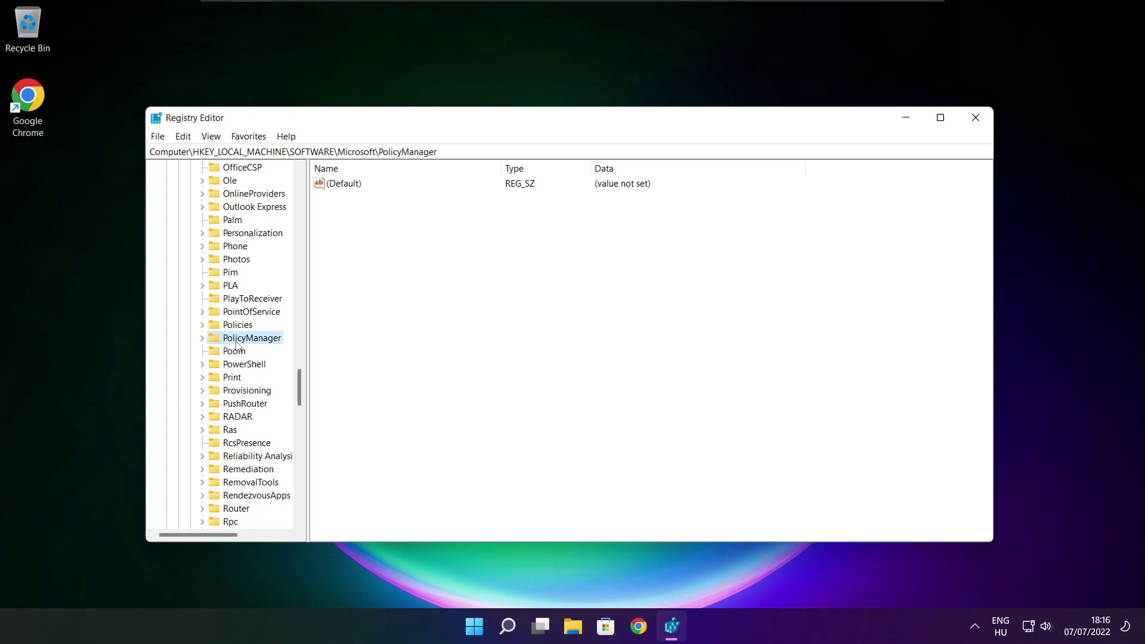
click(201, 340)
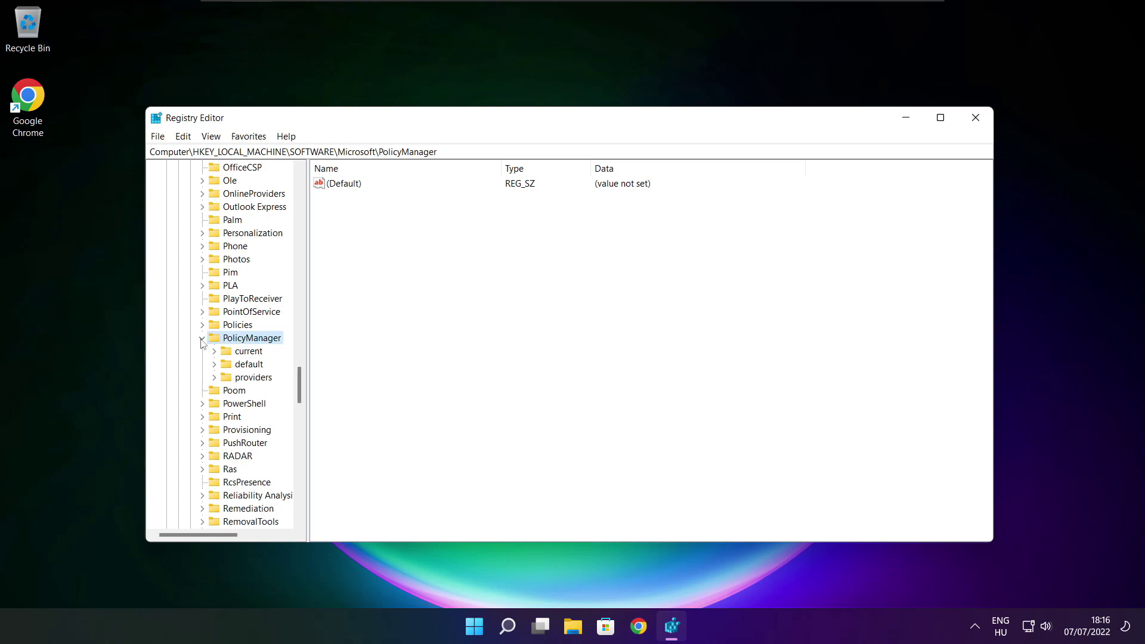
click(249, 365)
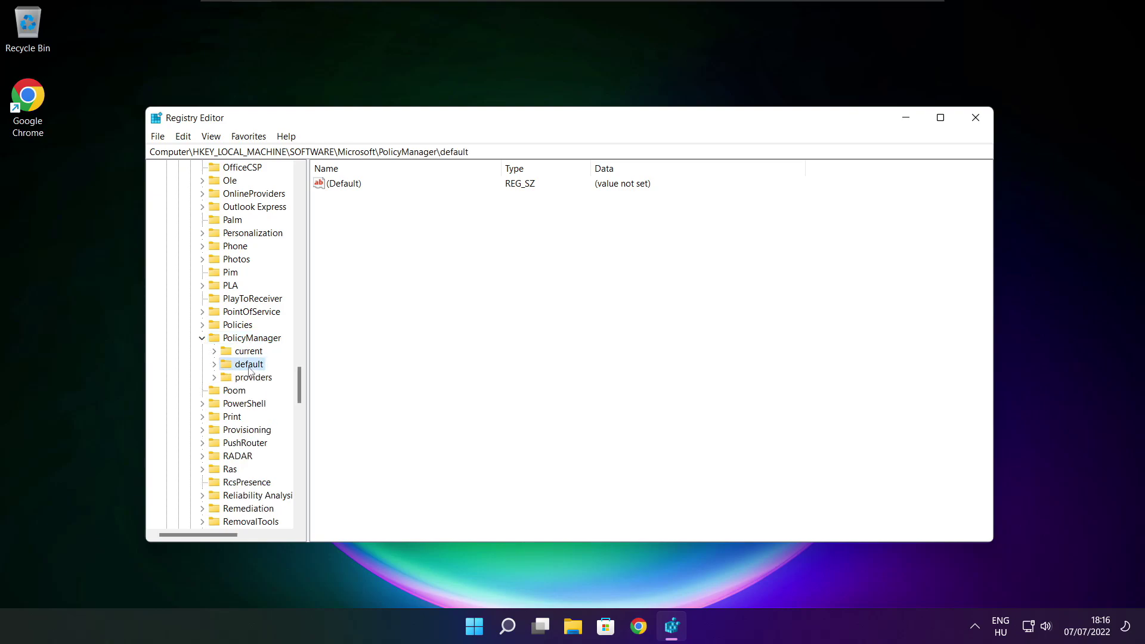
click(215, 365)
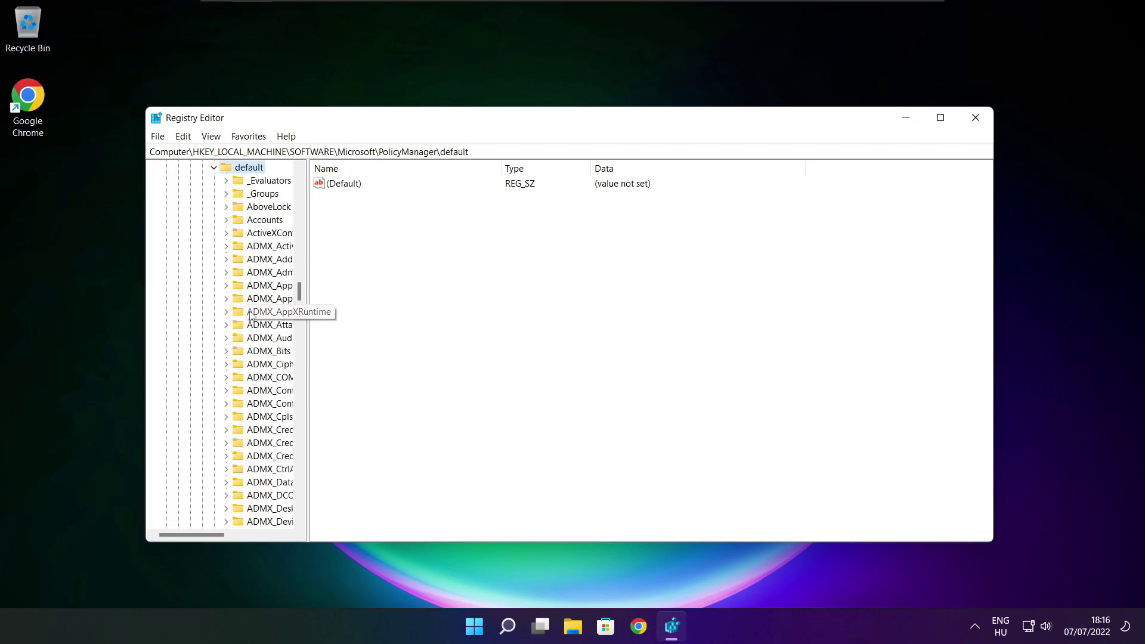
scroll(265, 263, down, 7)
scroll(265, 262, down, 20)
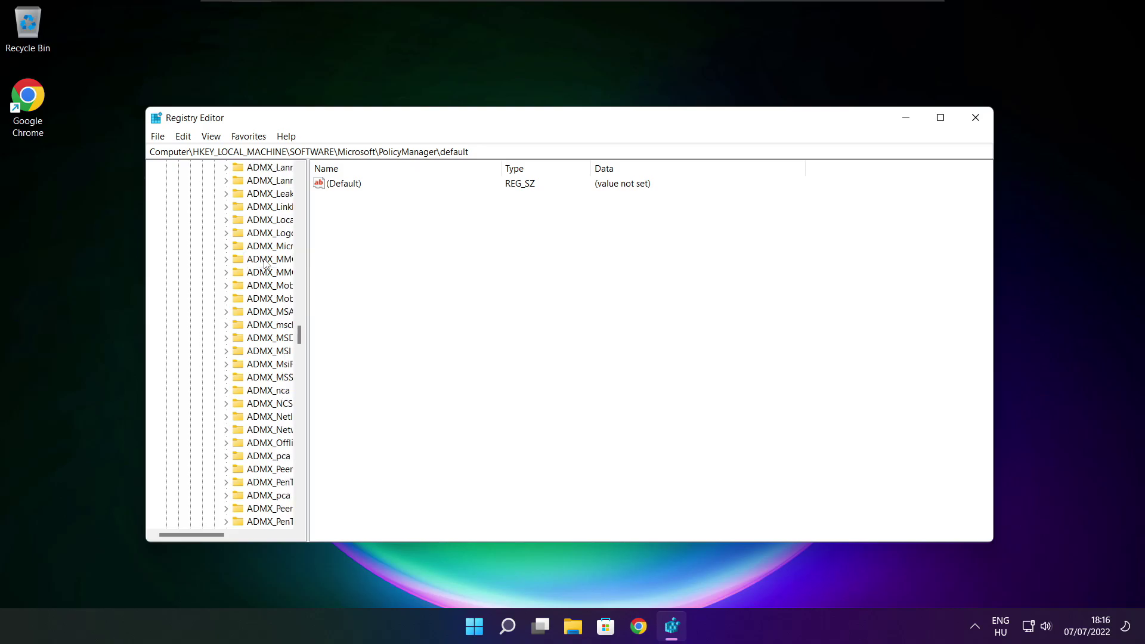
scroll(265, 262, down, 3)
drag(307, 258, 378, 259)
scroll(340, 263, up, 3)
click(286, 246)
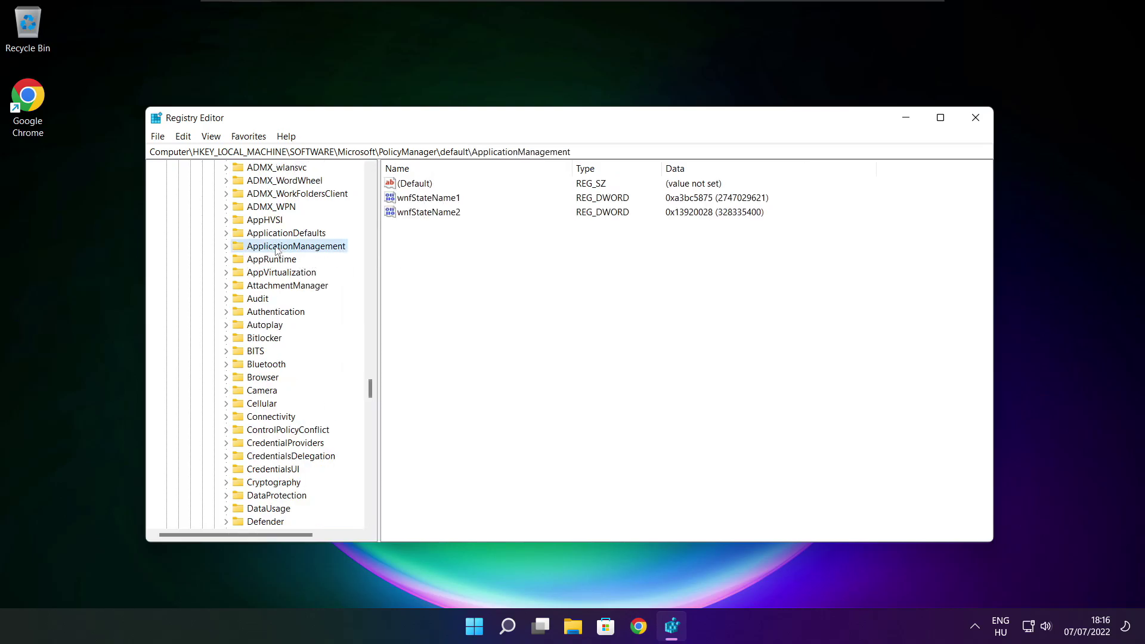
click(226, 247)
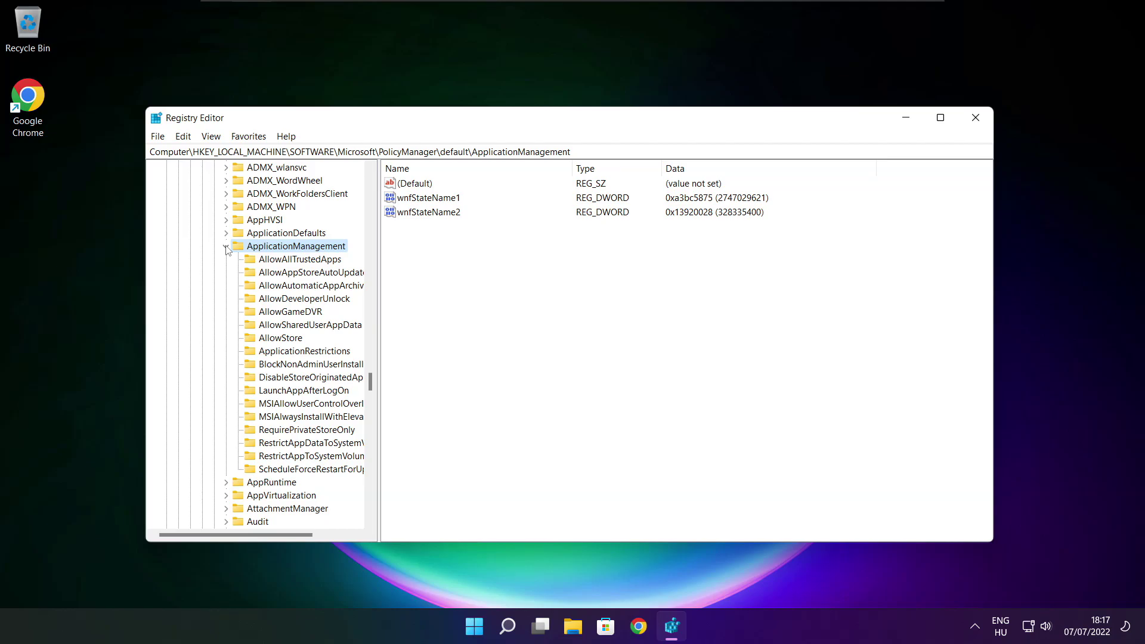
drag(378, 301, 391, 301)
click(290, 312)
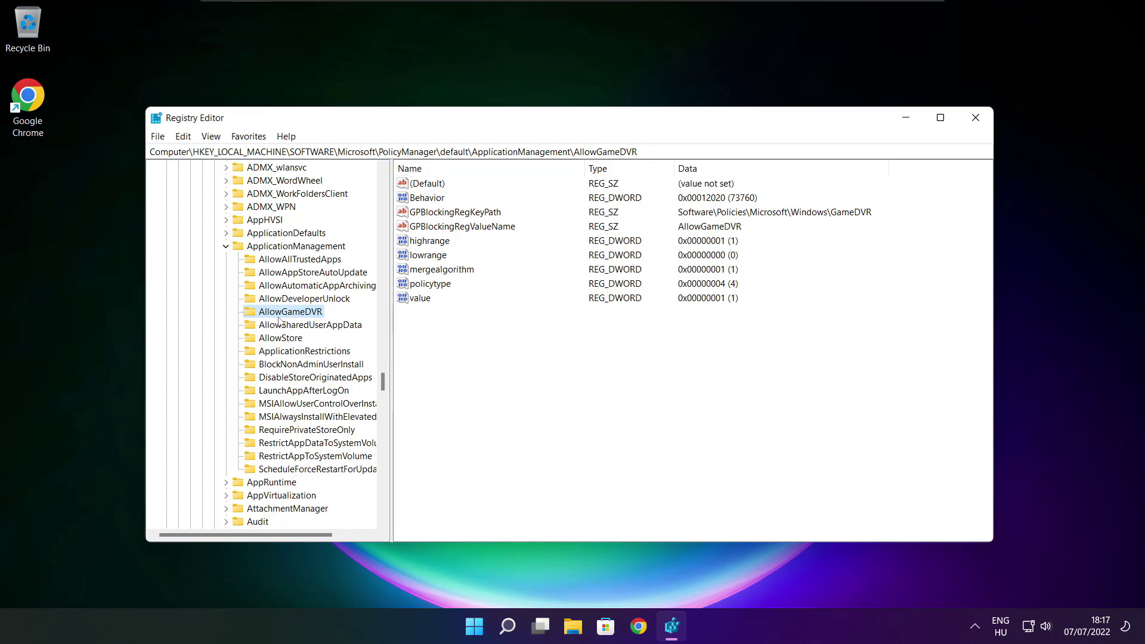
Change the AllowGameDVR 'value' entry's data to 0 and close Registry Editor.
click(420, 300)
double_click(427, 300)
drag(323, 193, 581, 238)
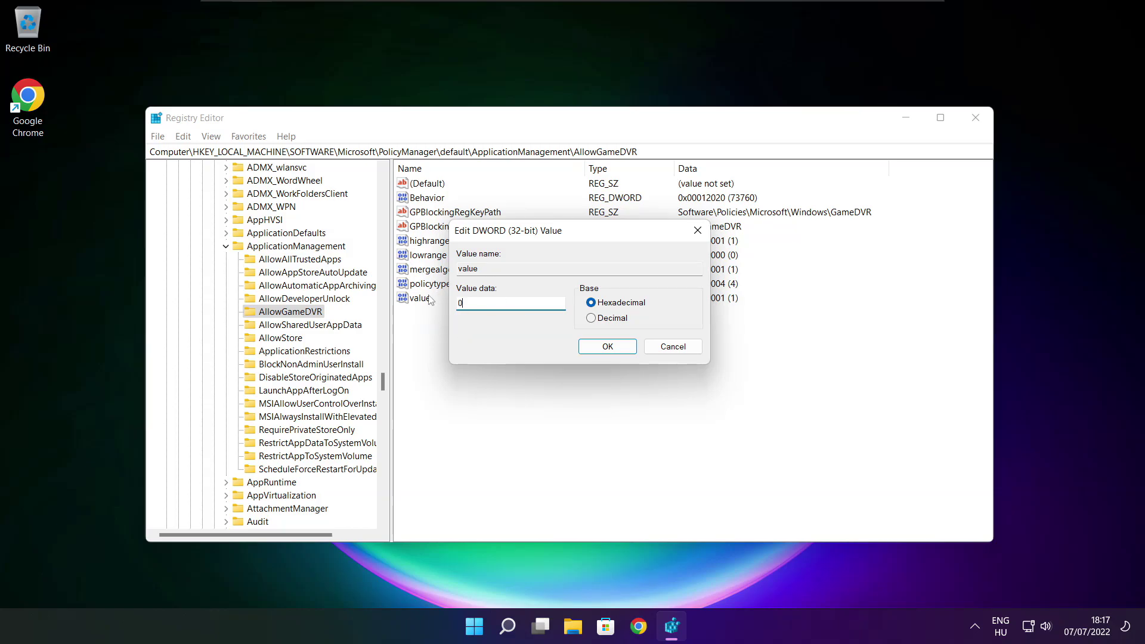
text(0)
click(607, 347)
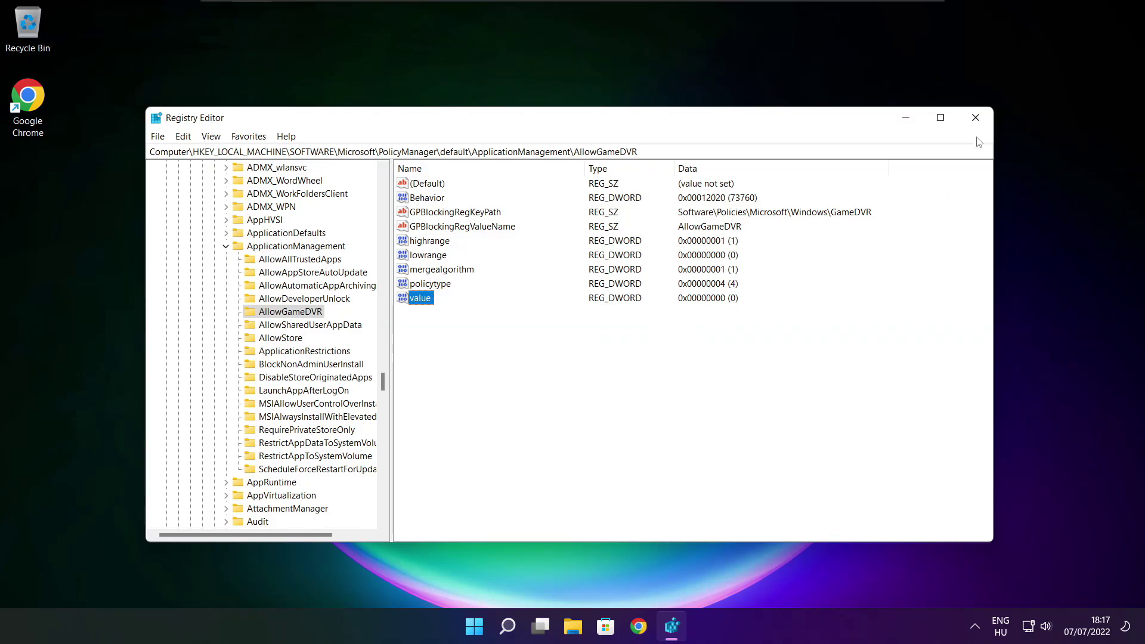
click(977, 119)
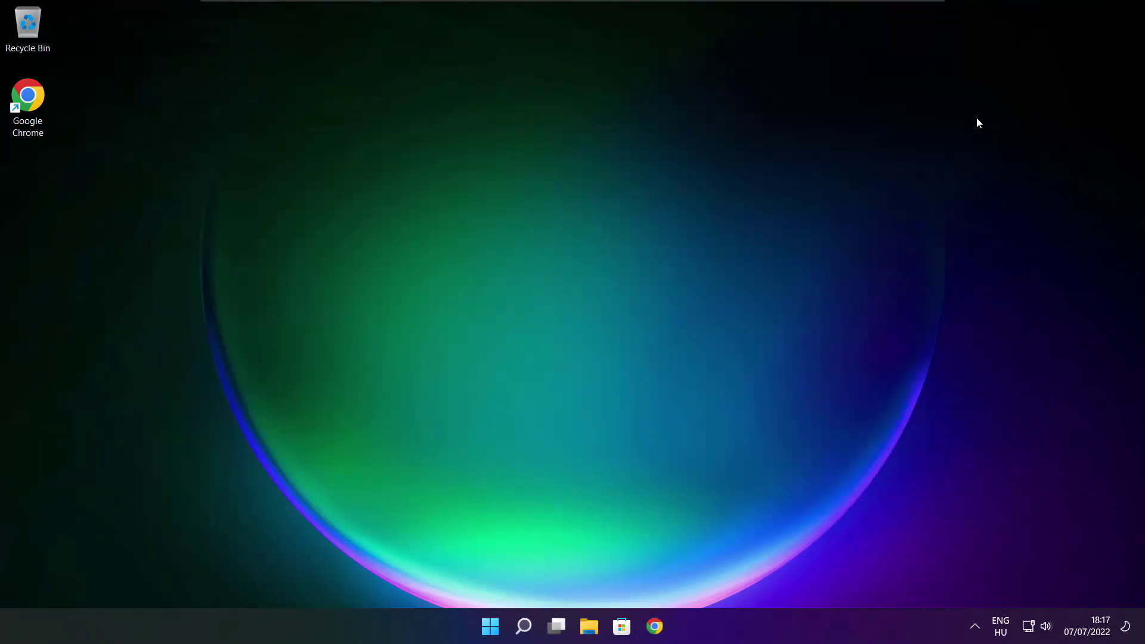
Bring the DirectX download page back up in Chrome.
click(656, 628)
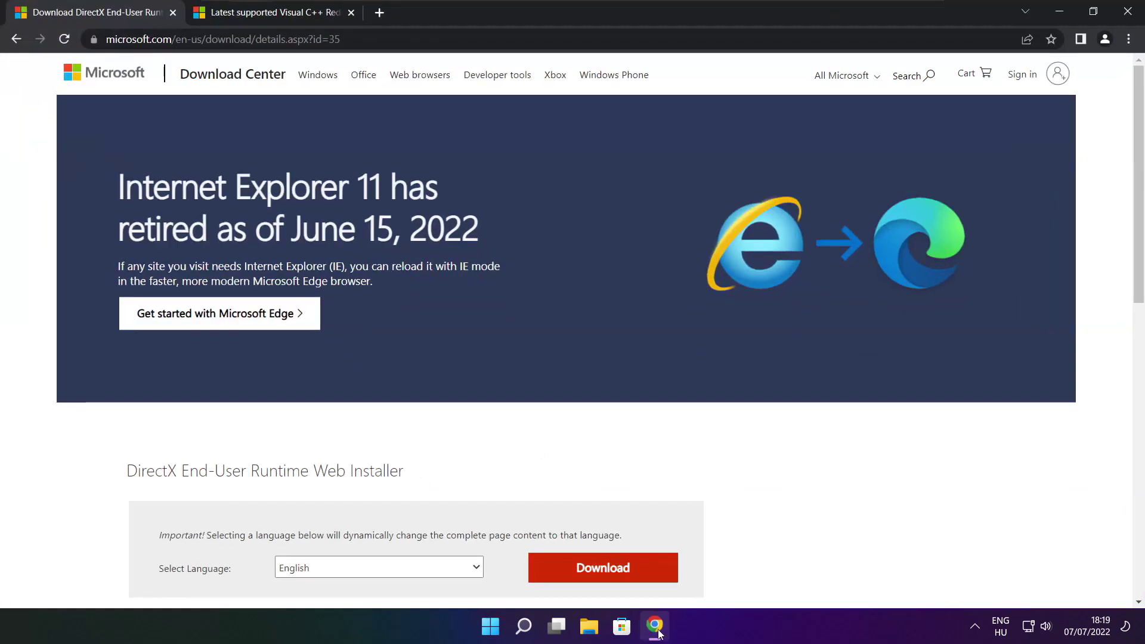
click(340, 39)
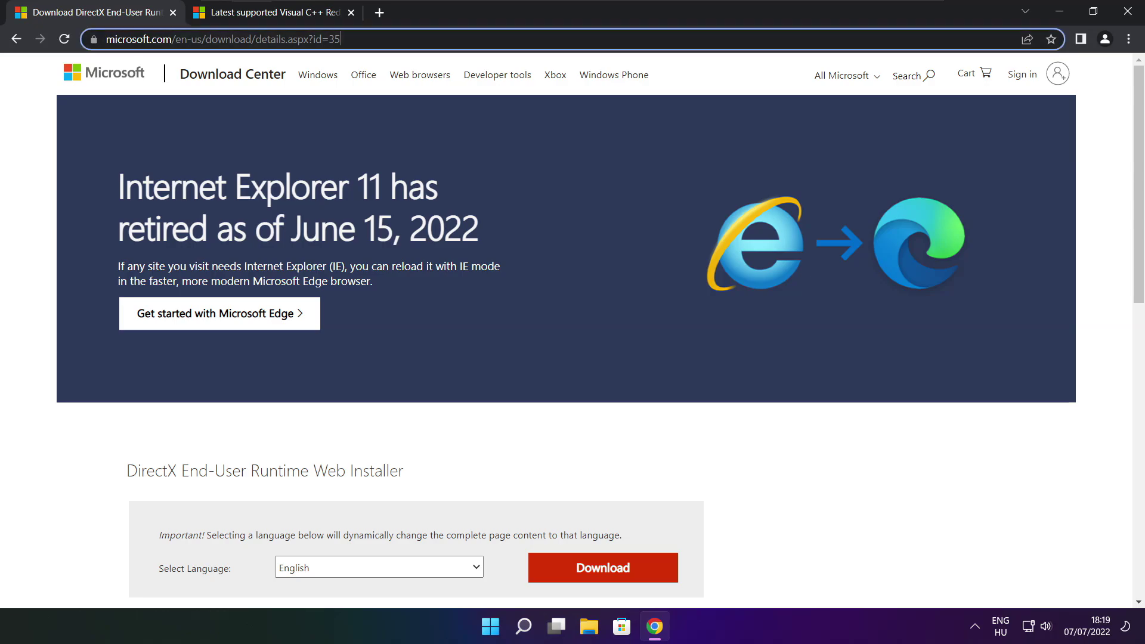
key(shift+Home)
key(End)
click(412, 429)
Download the DirectX End-User Runtime Web Installer (dxwebsetup.exe) and run it.
drag(1136, 168, 1136, 266)
drag(427, 259, 182, 245)
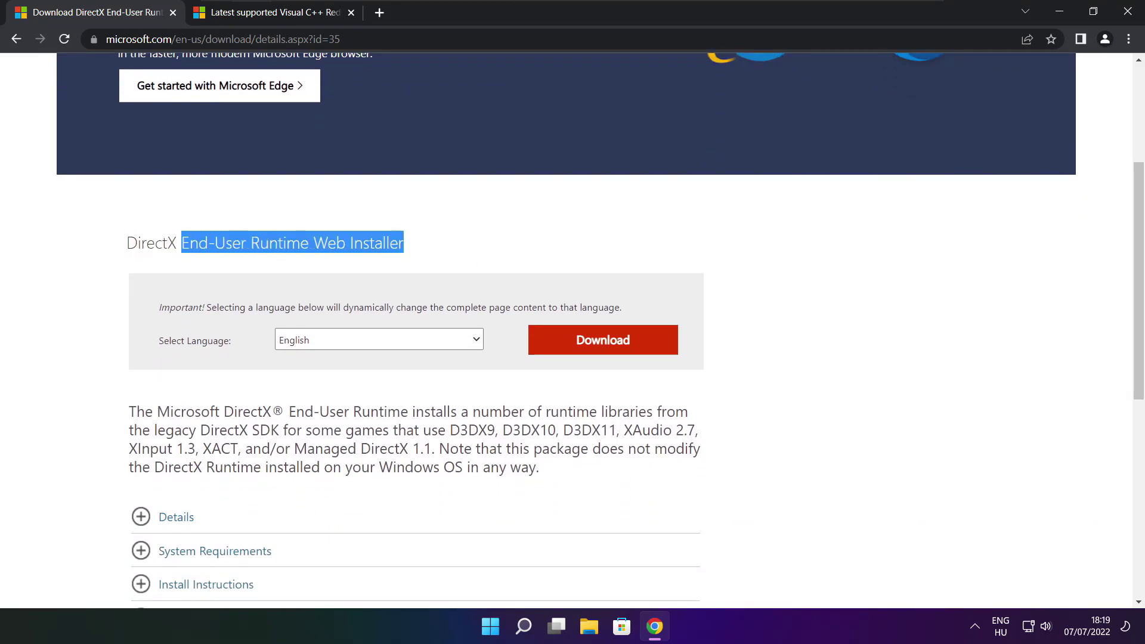
click(473, 252)
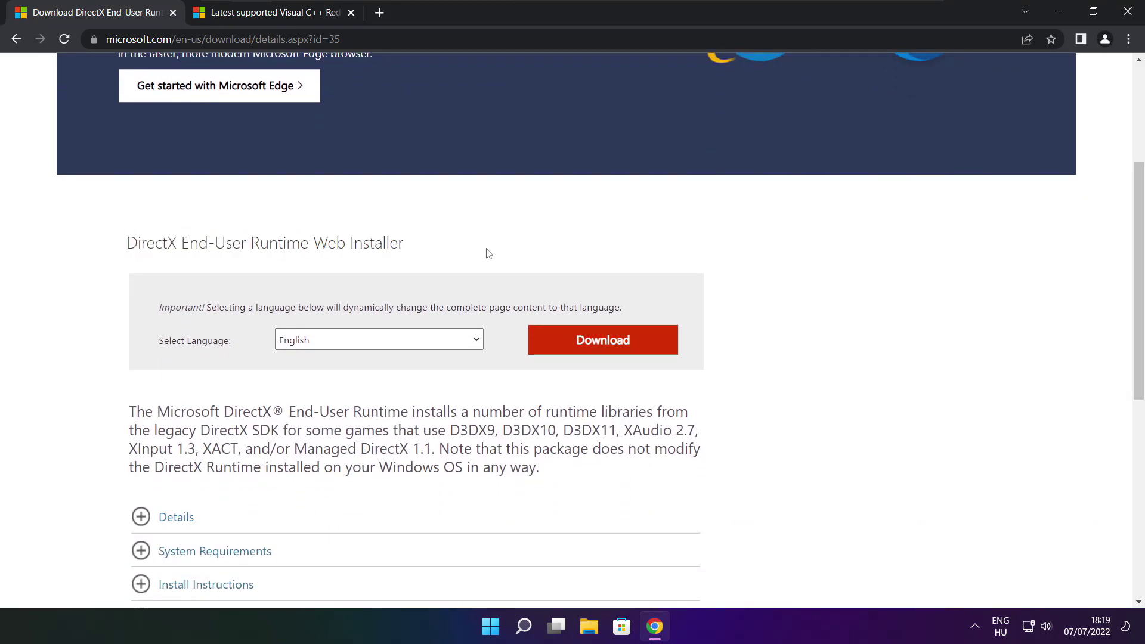
click(606, 342)
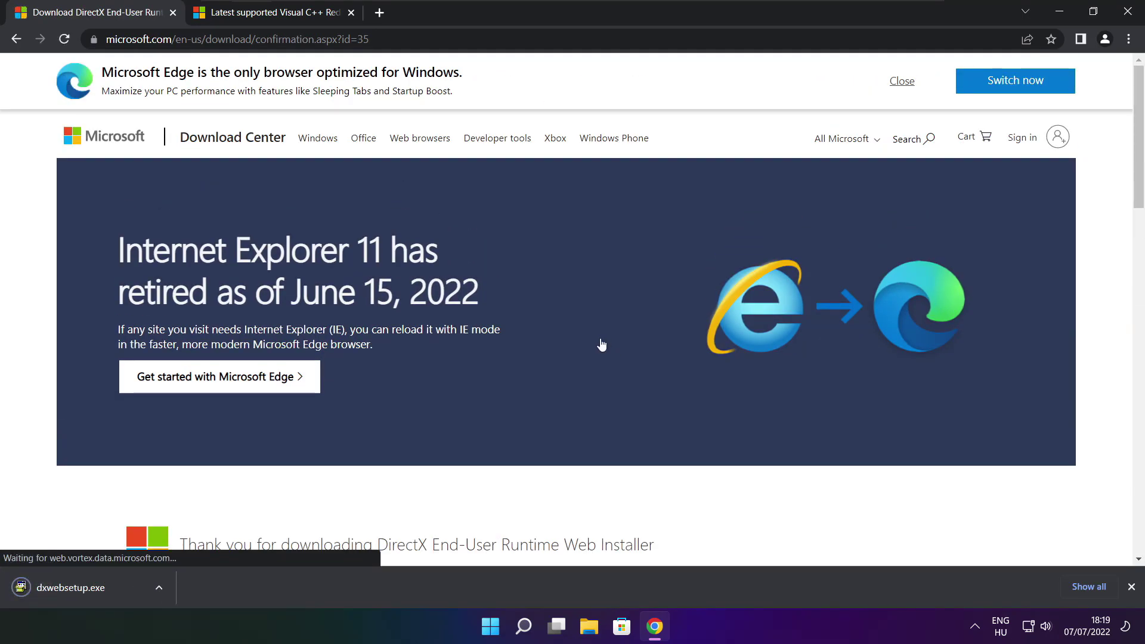
click(107, 588)
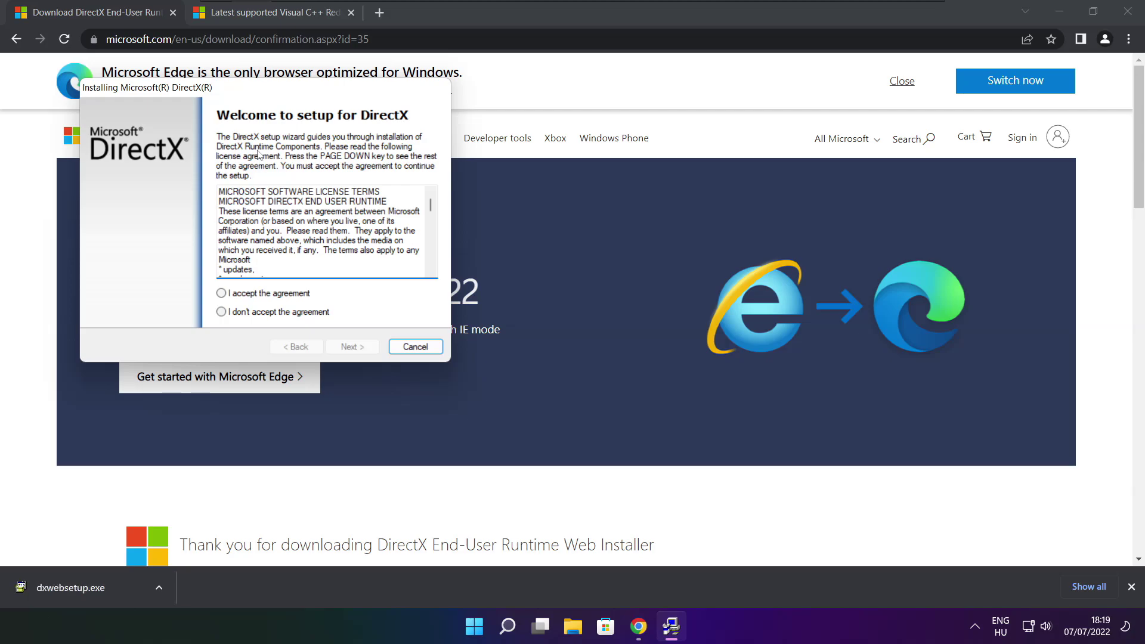
Accept the DirectX Setup licence agreement and continue.
drag(241, 92, 545, 173)
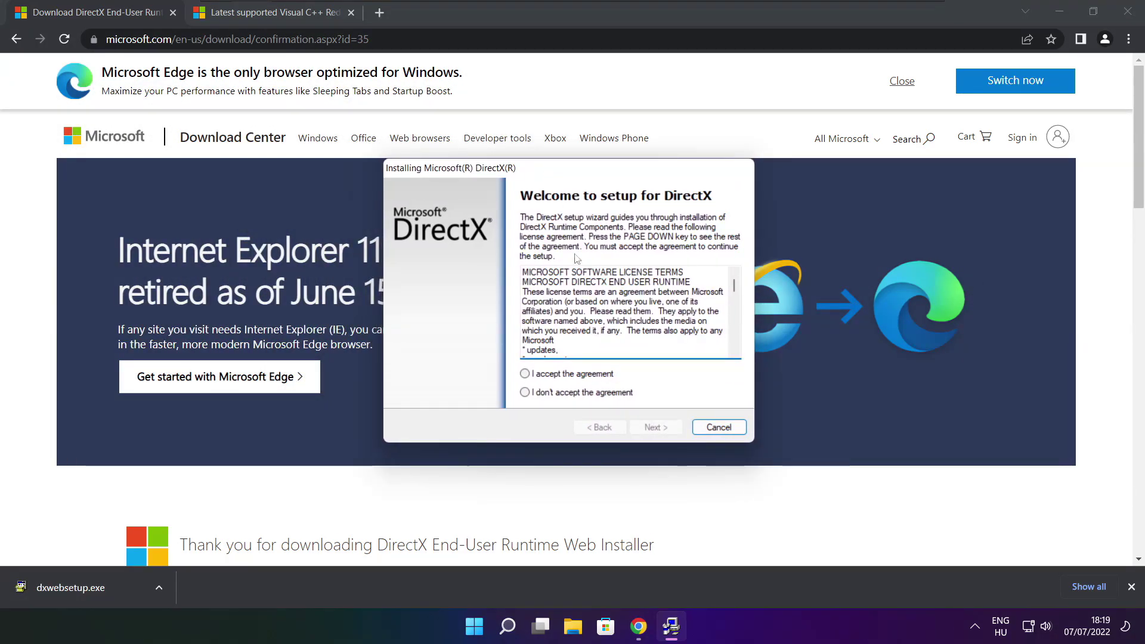
drag(734, 283, 734, 358)
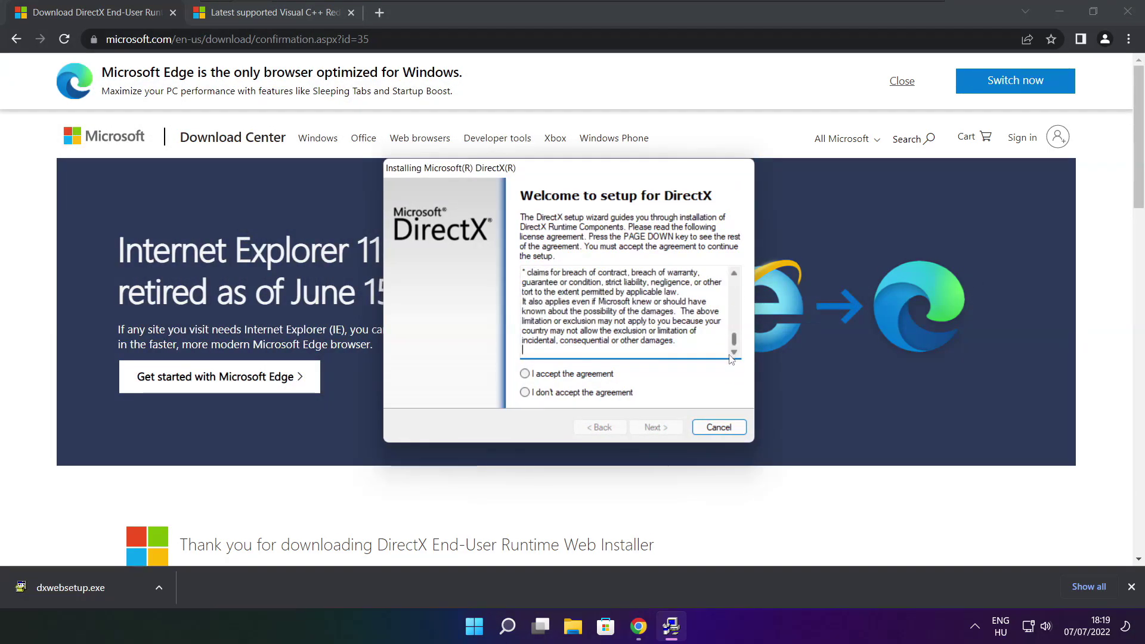
click(544, 374)
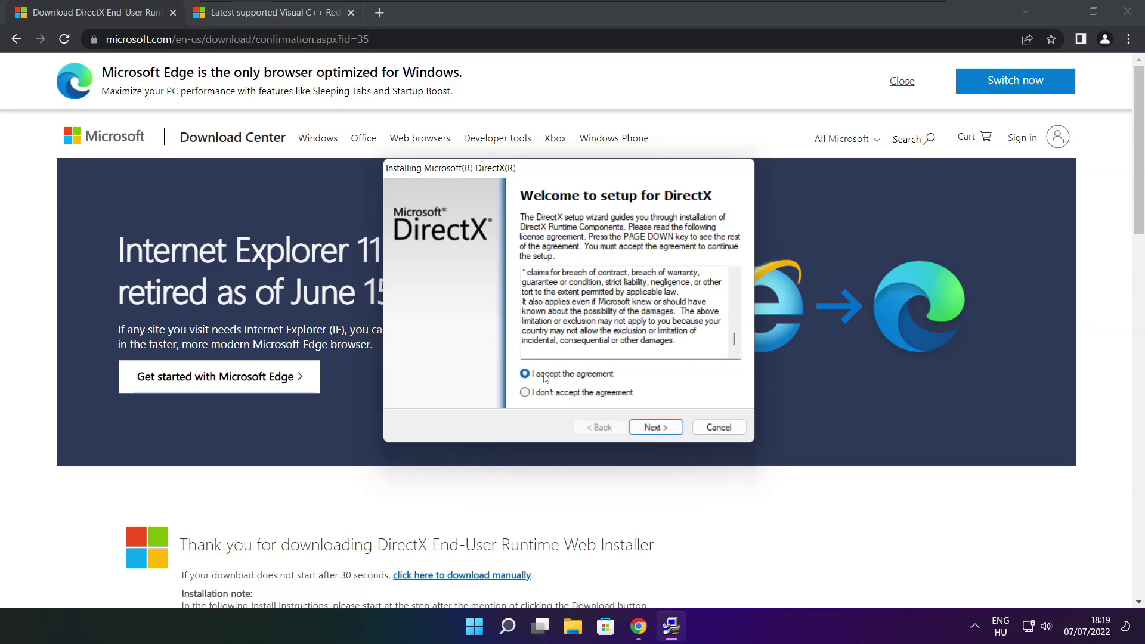
click(655, 428)
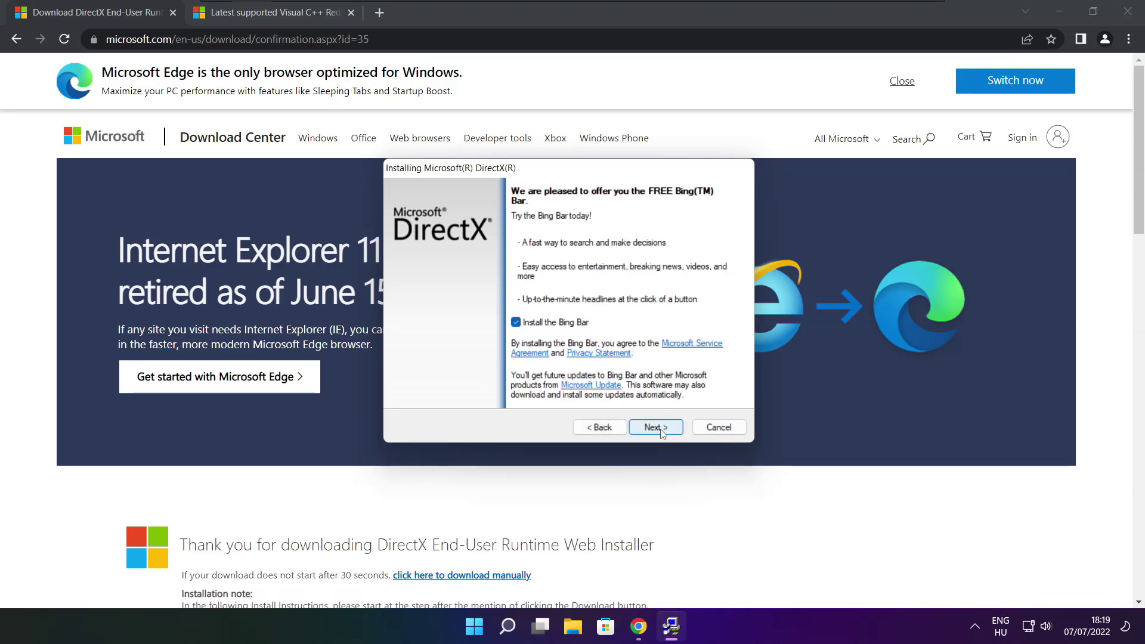
Skip the Bing Bar offer, install the DirectX components, and finish setup.
click(666, 430)
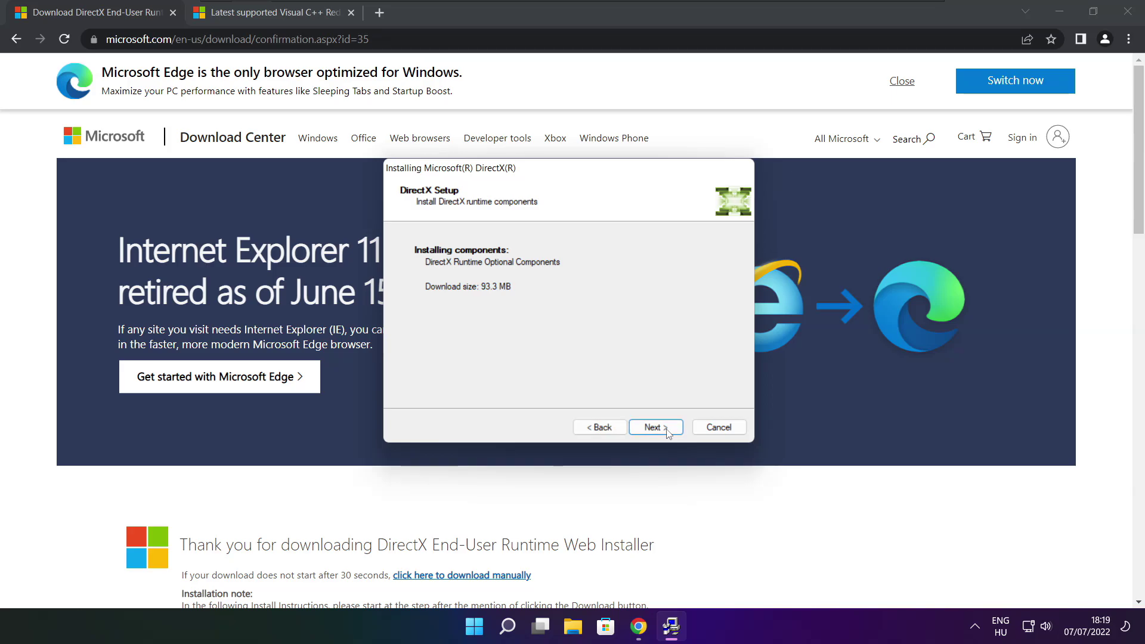
click(656, 428)
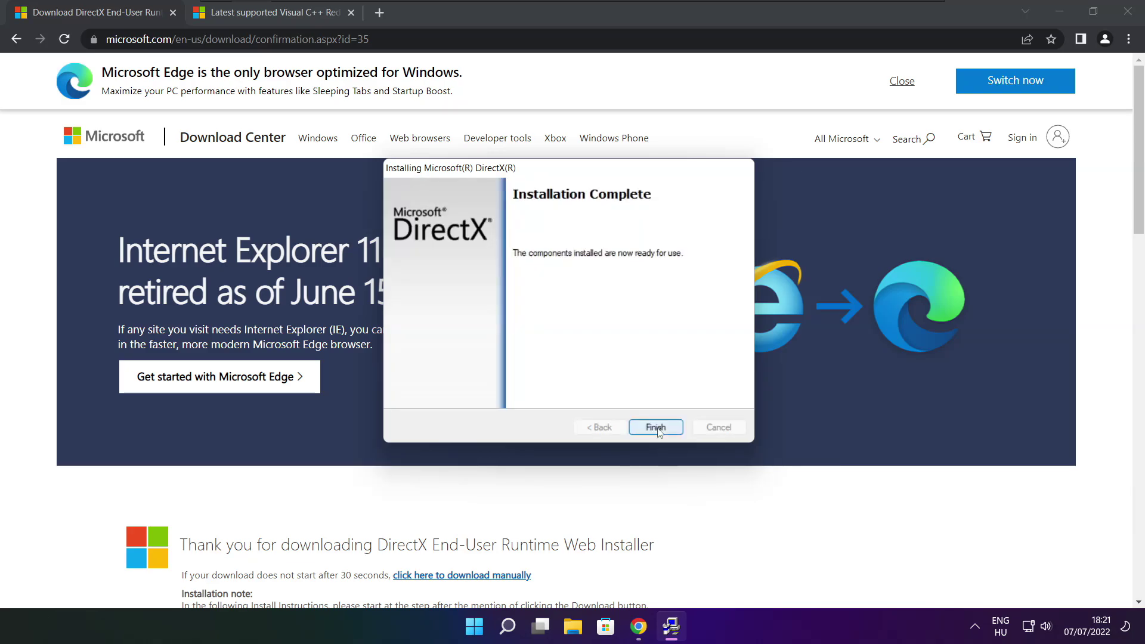
click(662, 432)
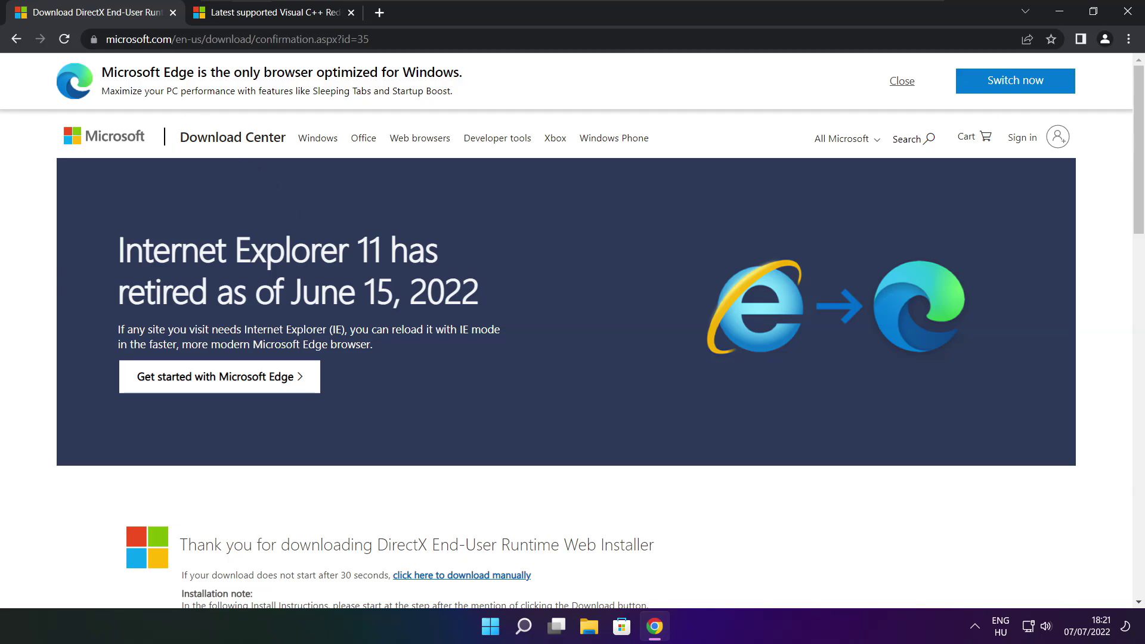
Close the DirectX tab and scroll to the Visual C++ Redistributable download table.
click(173, 12)
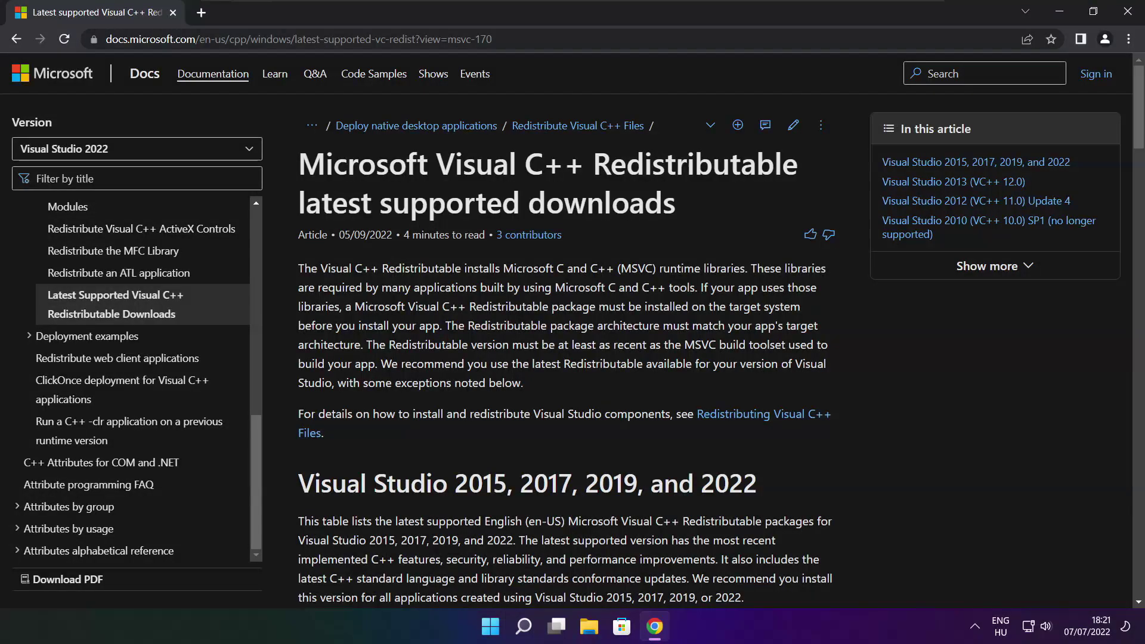
drag(493, 39, 572, 62)
click(567, 73)
drag(1141, 112, 1140, 165)
drag(304, 294, 769, 410)
click(770, 411)
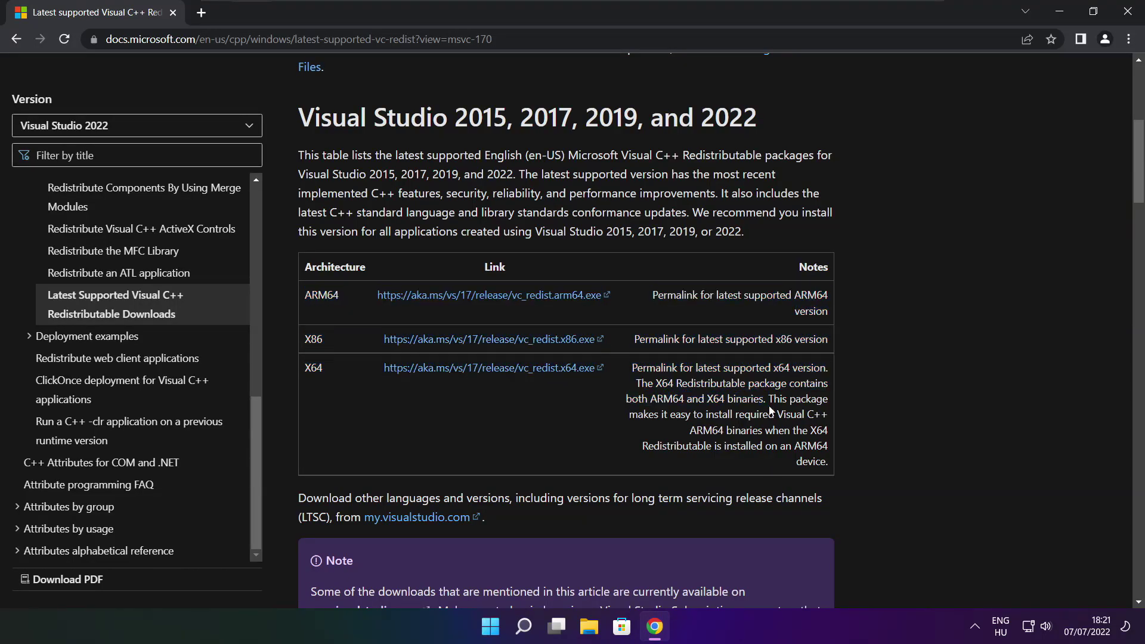
Download the ARM64, X86 and X64 redistributables and run VC_redist.arm64.exe.
click(475, 300)
click(472, 344)
click(471, 368)
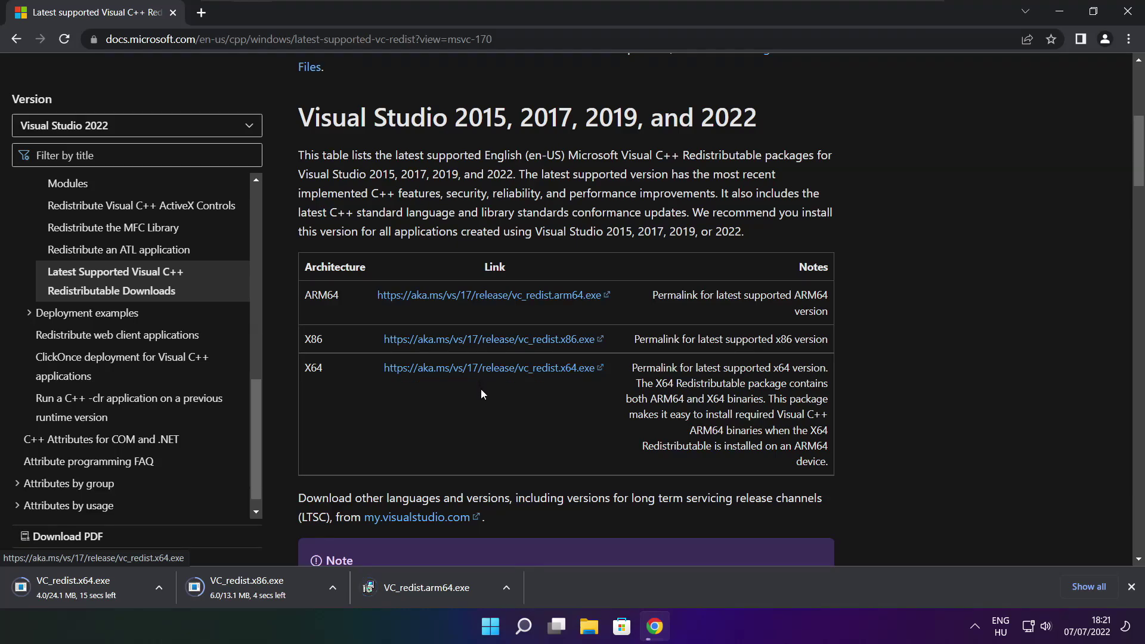
click(435, 589)
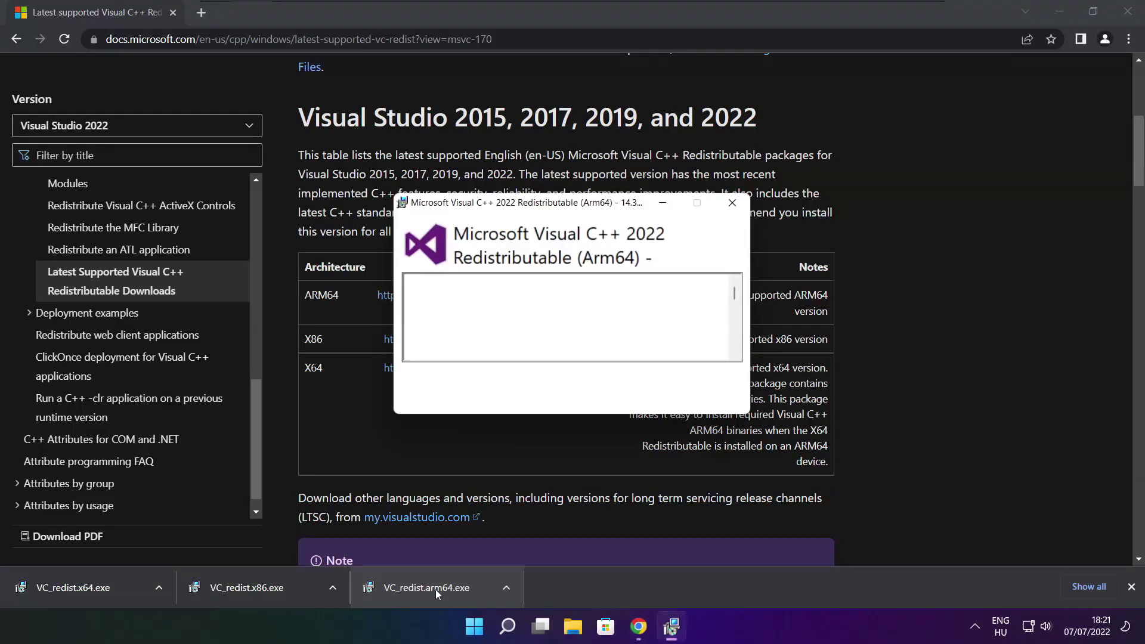
Attempt the ARM64 redistributable install and dismiss its failure message.
drag(733, 296, 734, 348)
click(407, 374)
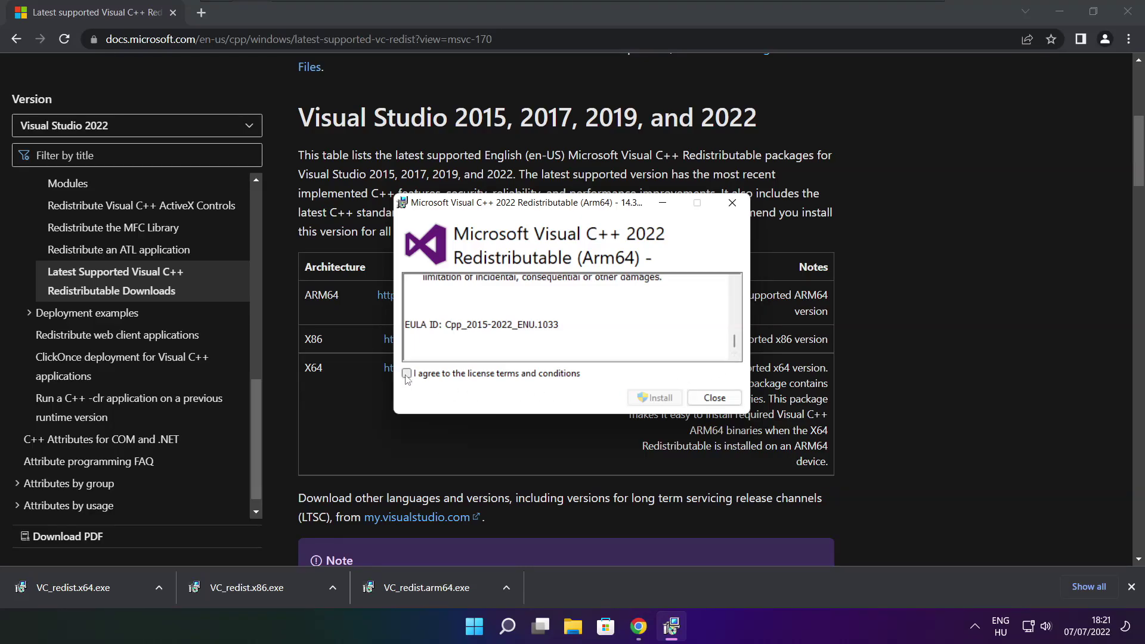
click(652, 398)
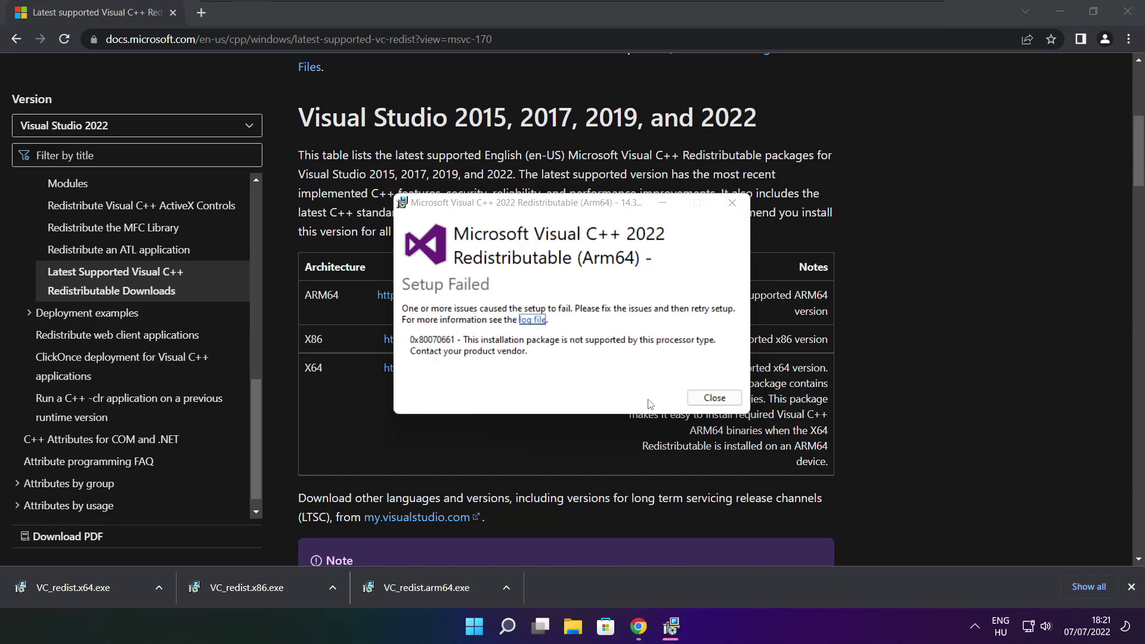
click(698, 399)
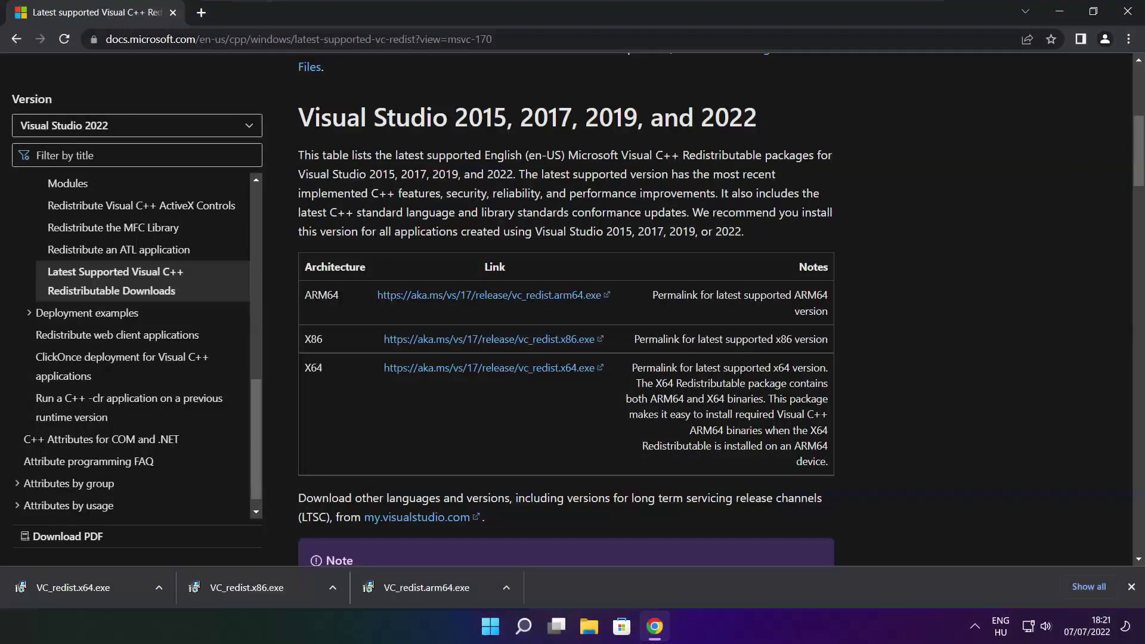
Agree to the licence and install the x86 Visual C++ Redistributable.
click(269, 588)
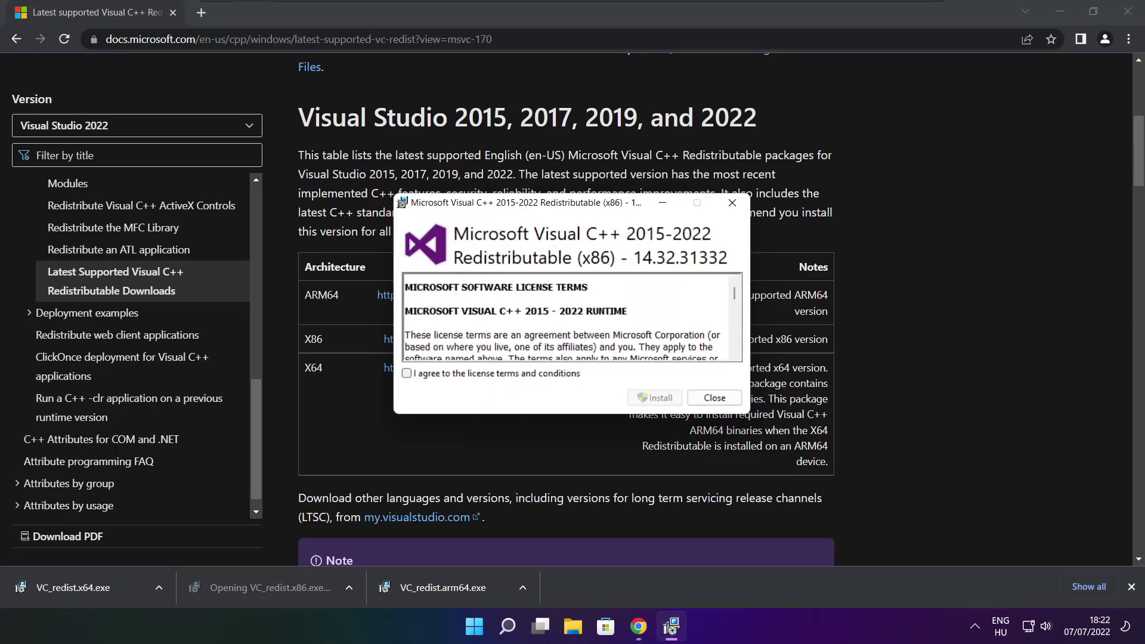
drag(734, 293, 735, 346)
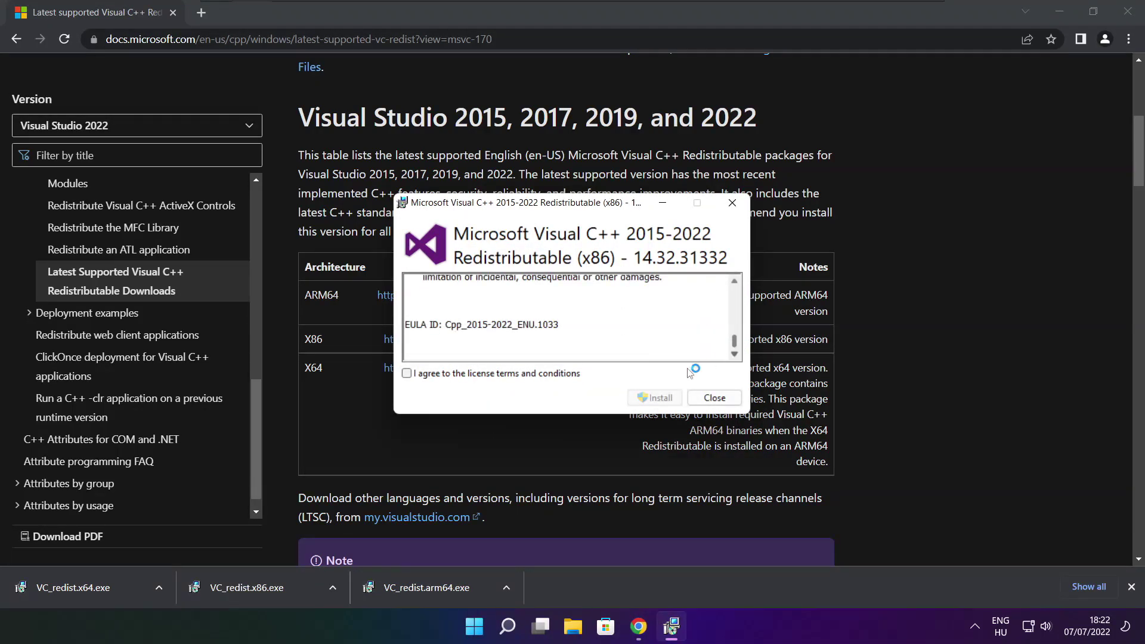
click(408, 374)
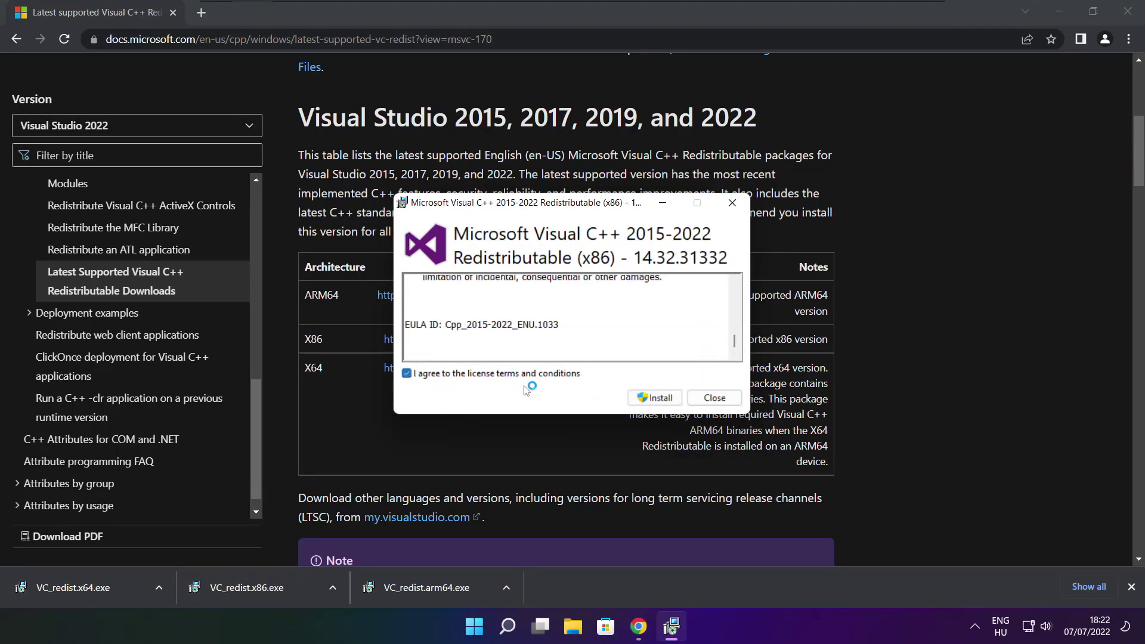
click(654, 398)
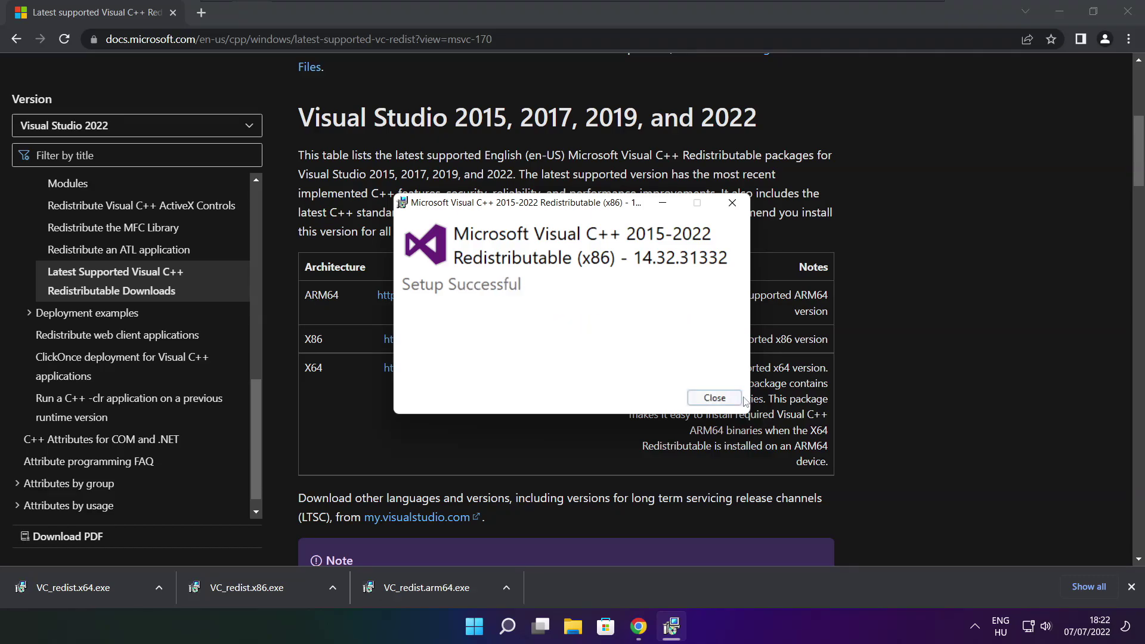
click(715, 398)
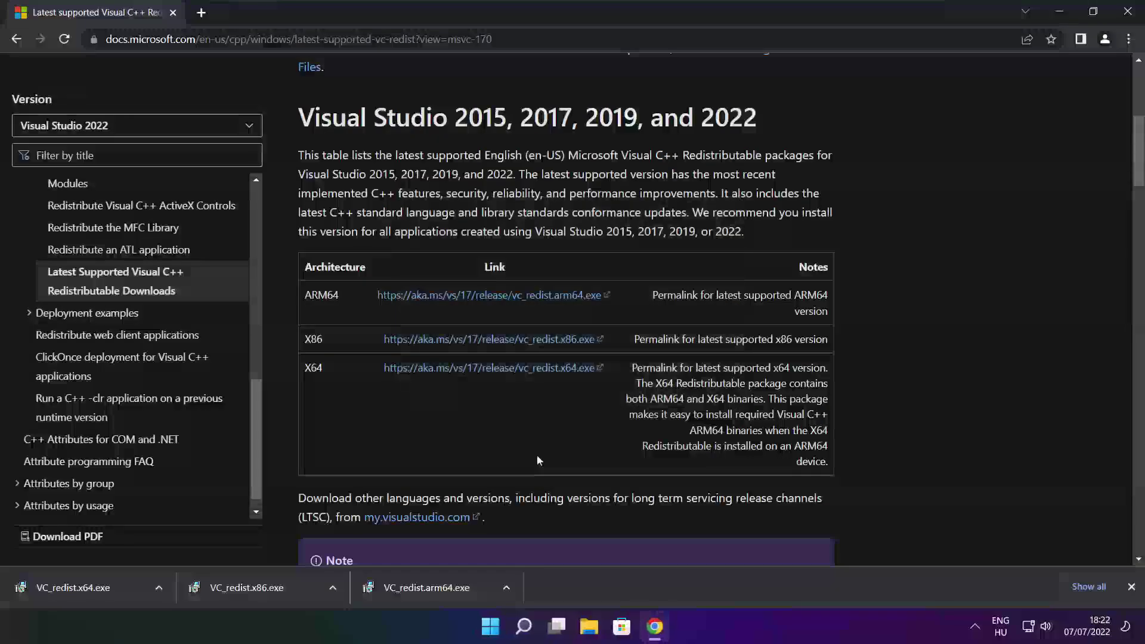
Agree to the licence and install the x64 Visual C++ Redistributable.
click(95, 588)
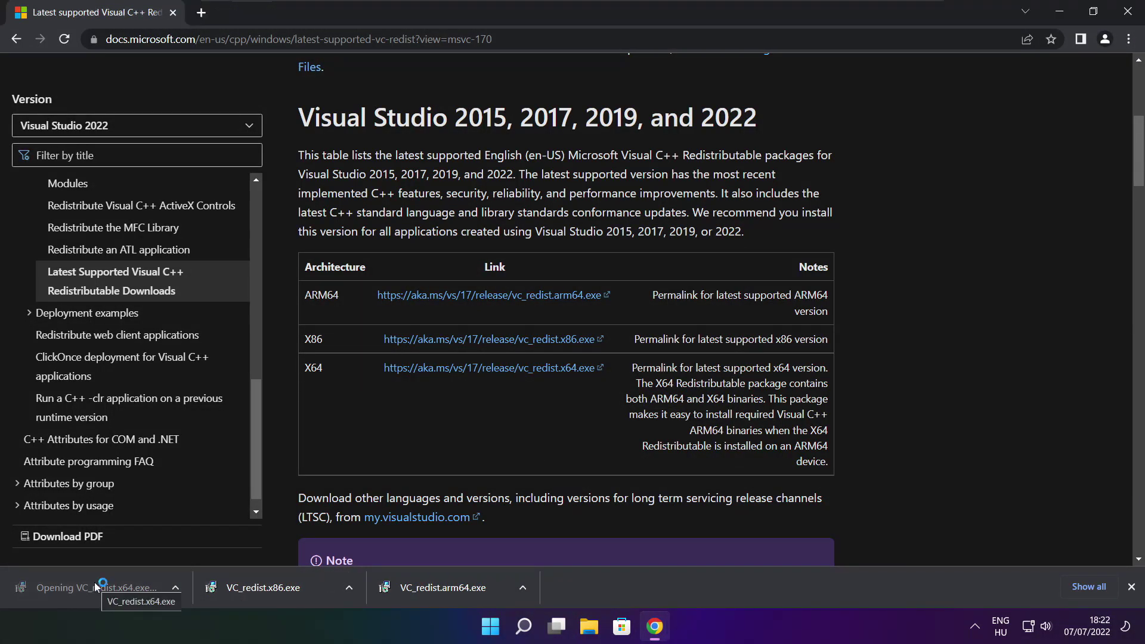
drag(734, 293, 735, 341)
click(406, 373)
click(657, 398)
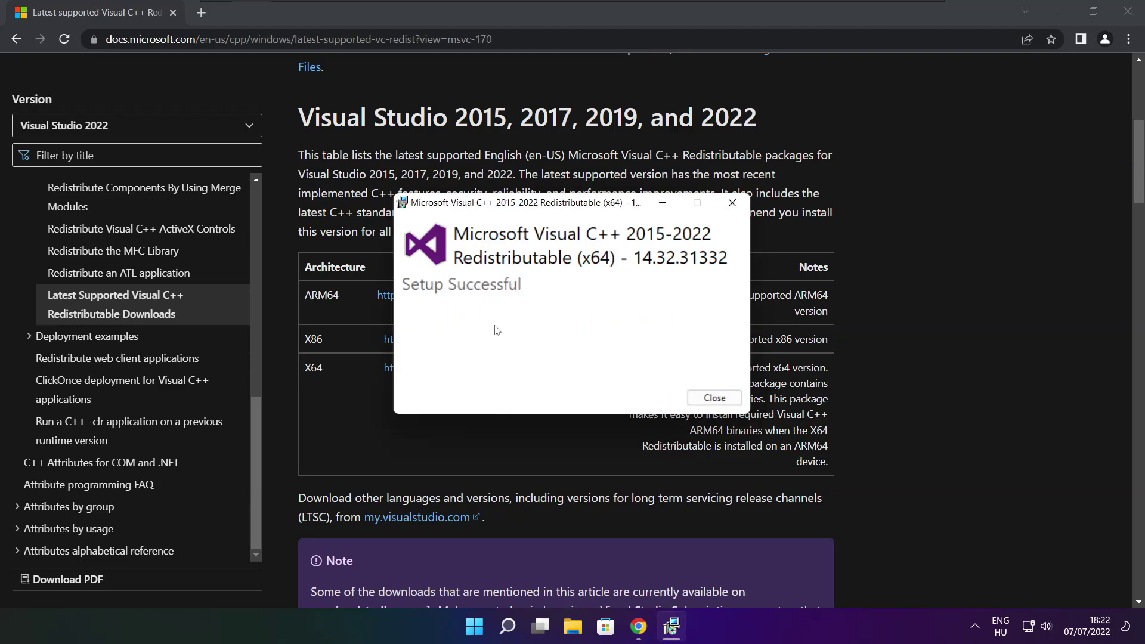
click(715, 399)
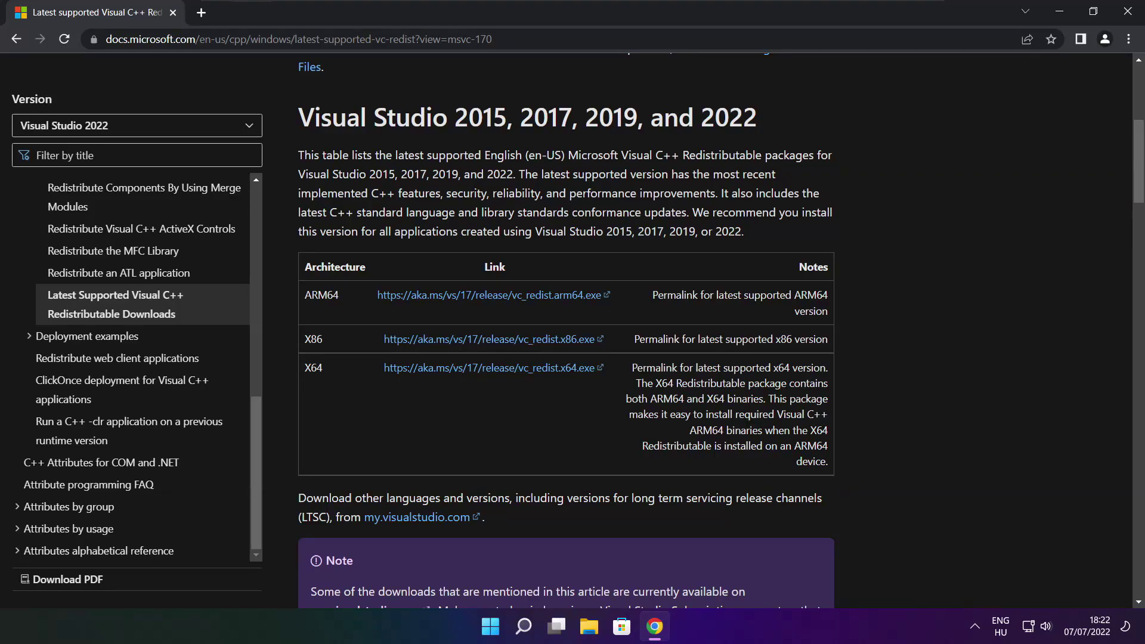
Close Chrome and restart Windows from the Start menu's power options.
click(1130, 14)
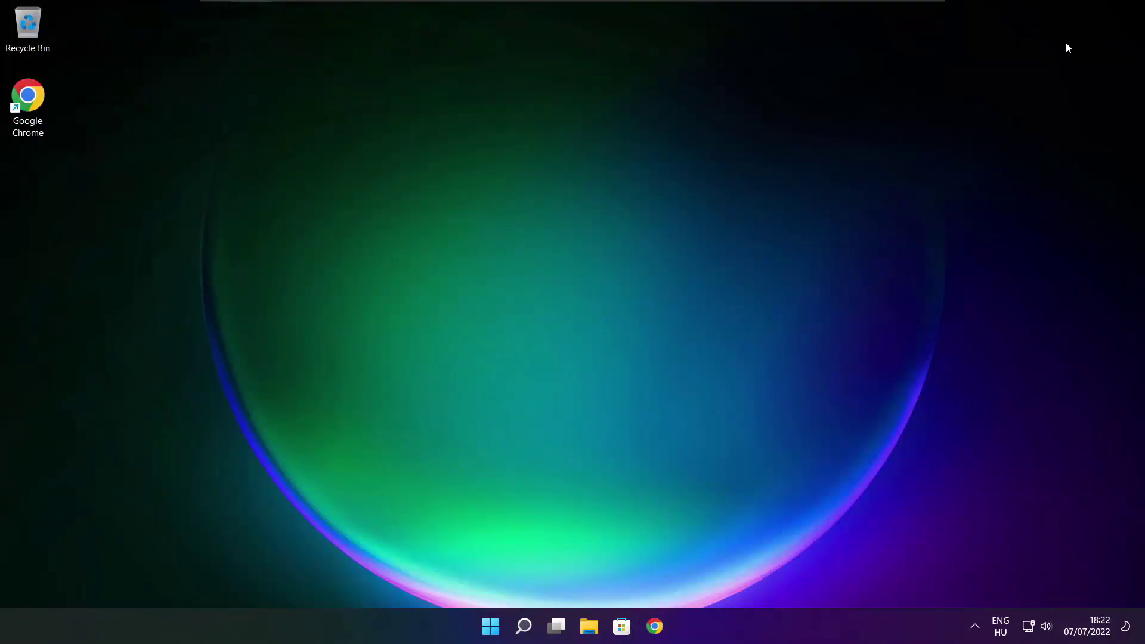
click(492, 635)
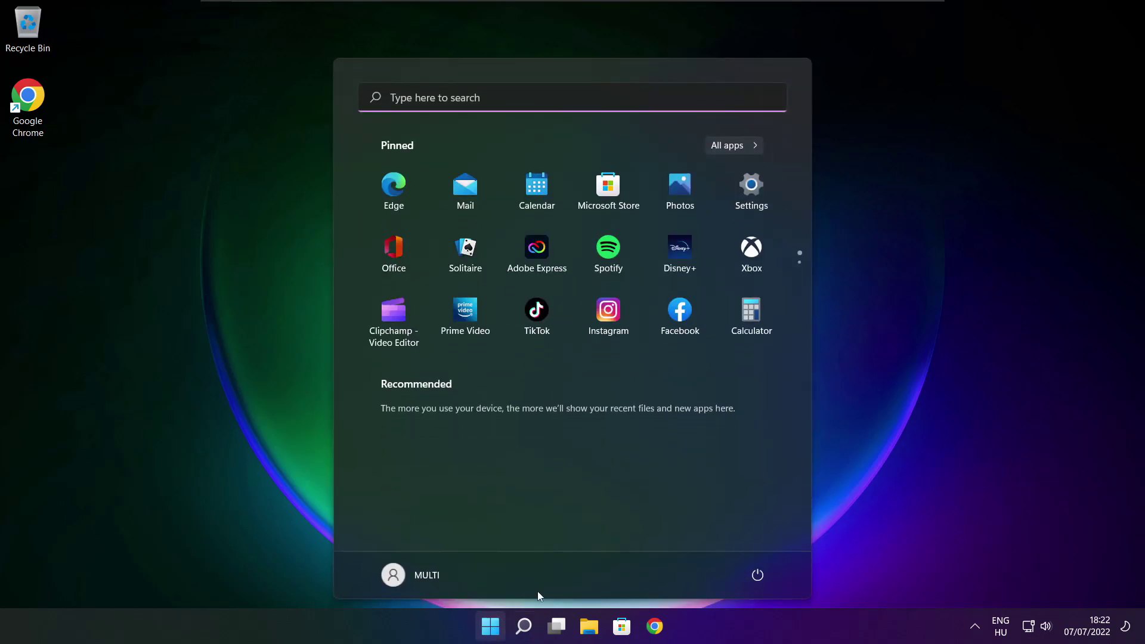
click(758, 576)
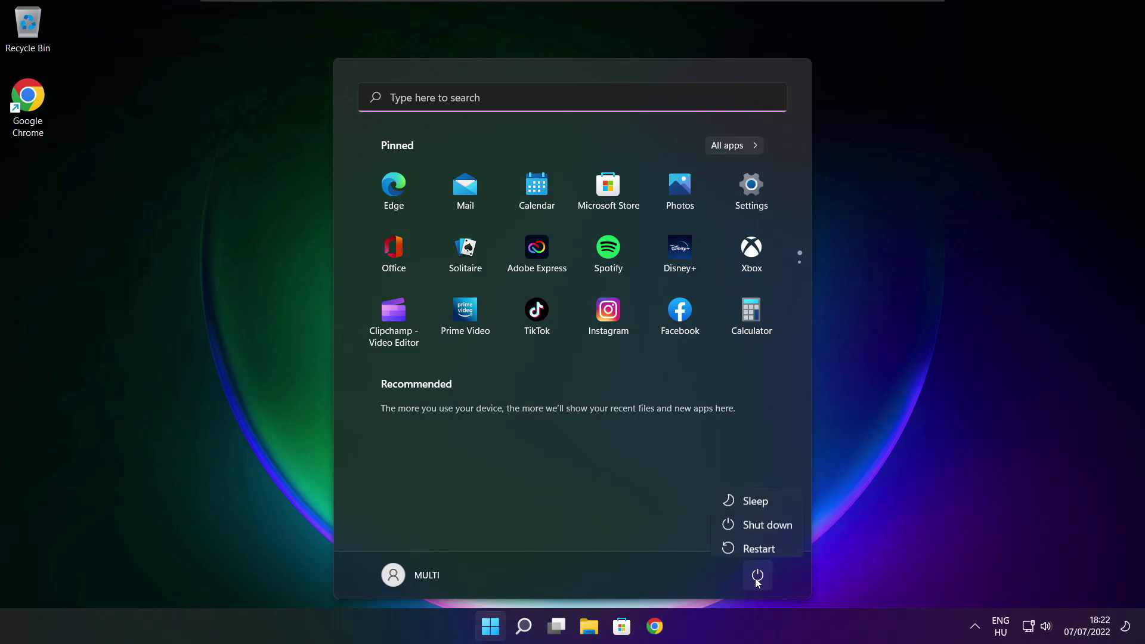
click(766, 546)
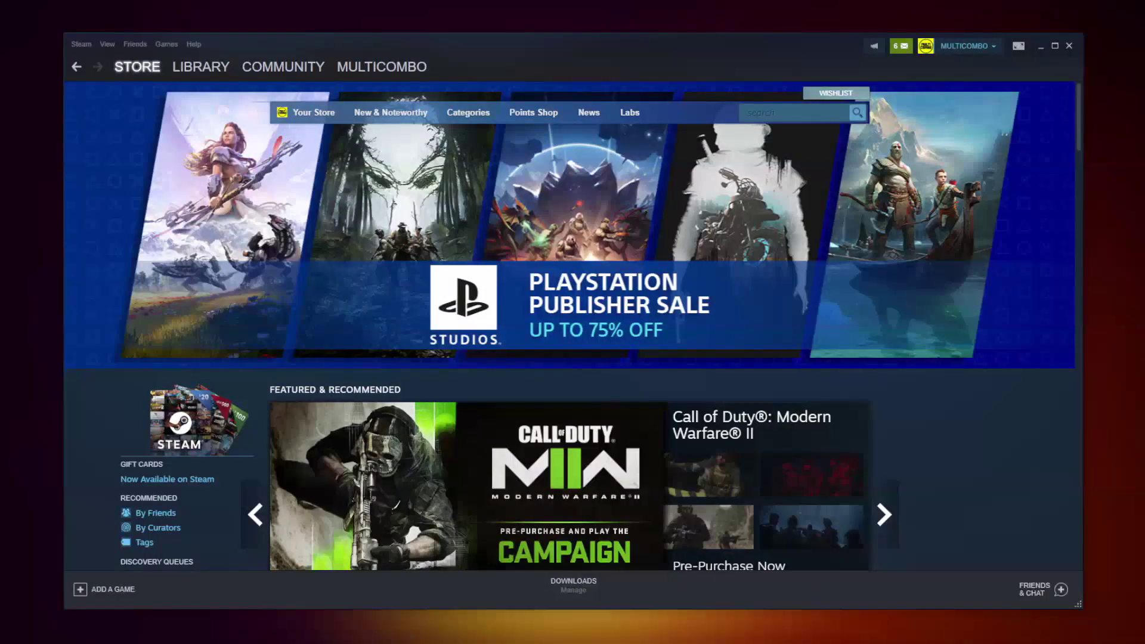
Open the Properties of Counter-Strike: Global Offensive from the Steam library.
mouse_move(180, 73)
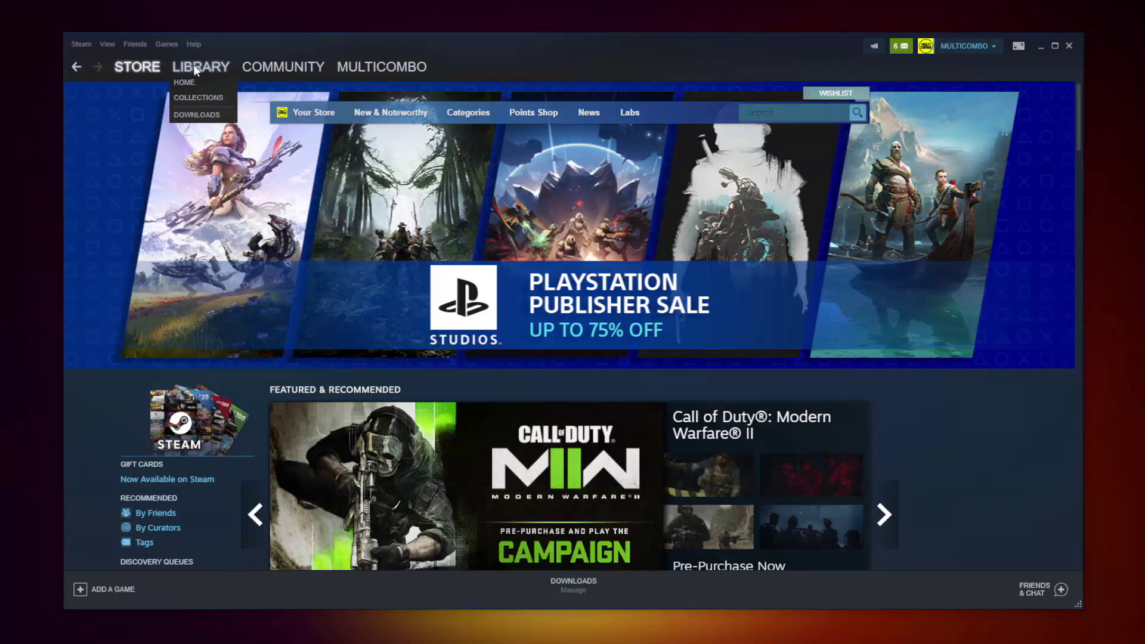
click(197, 68)
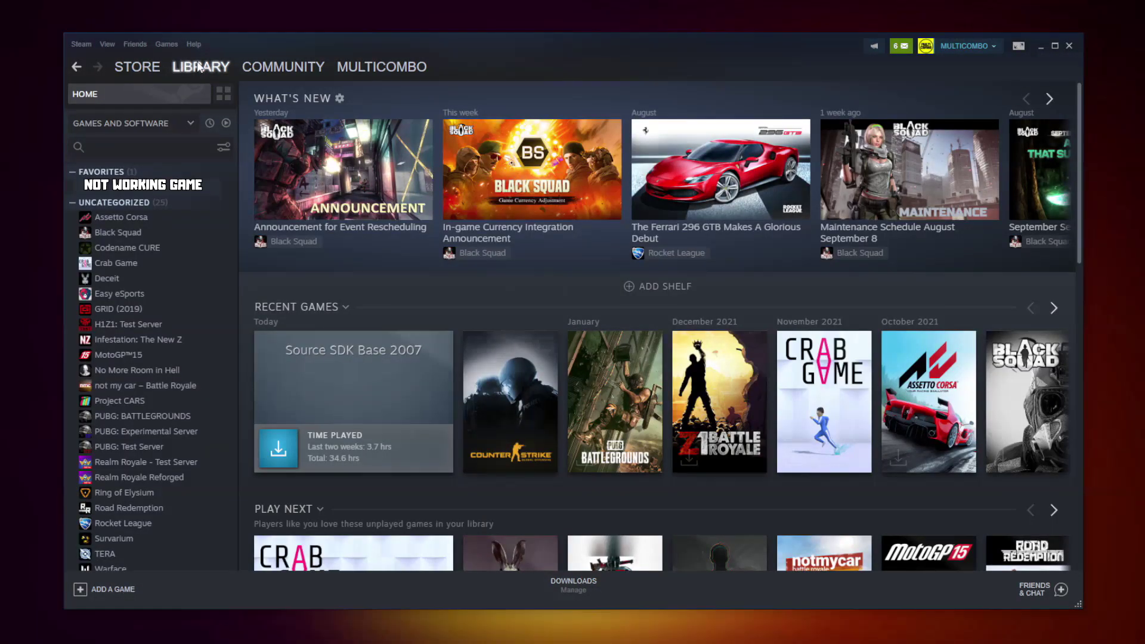
right_click(224, 194)
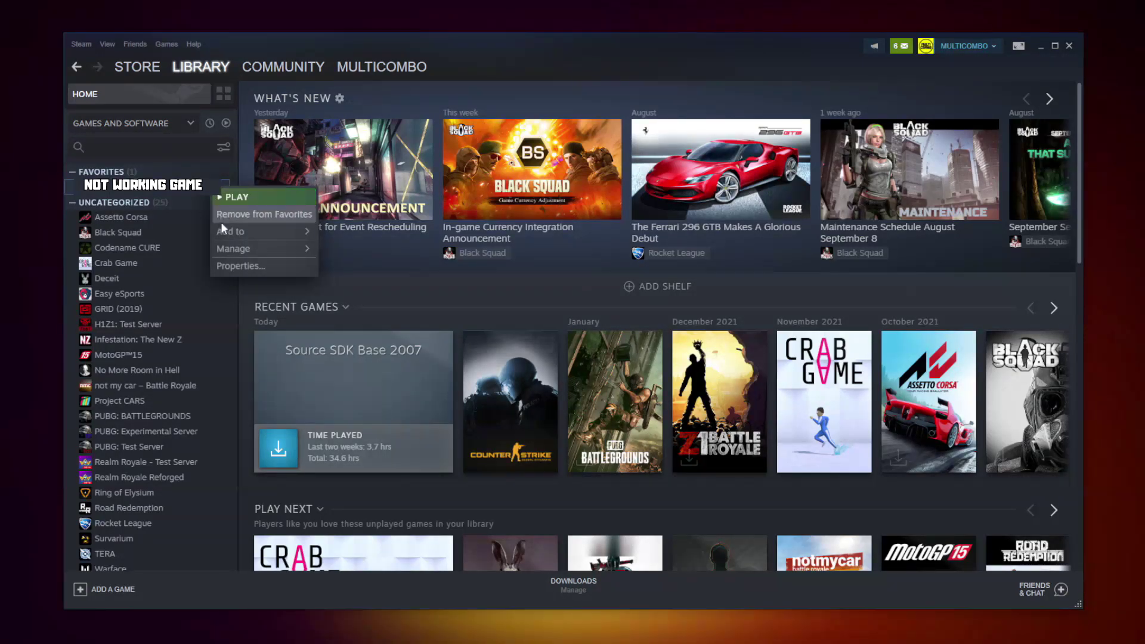
click(255, 263)
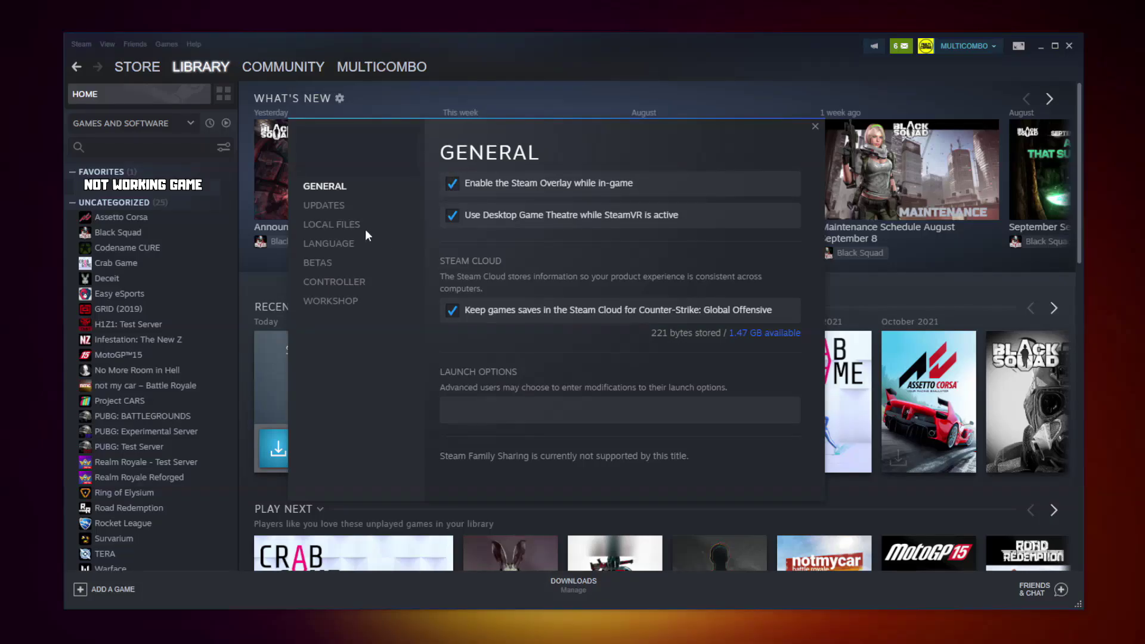
Verify the integrity of all 3367 game files, then browse to the install folder.
click(335, 227)
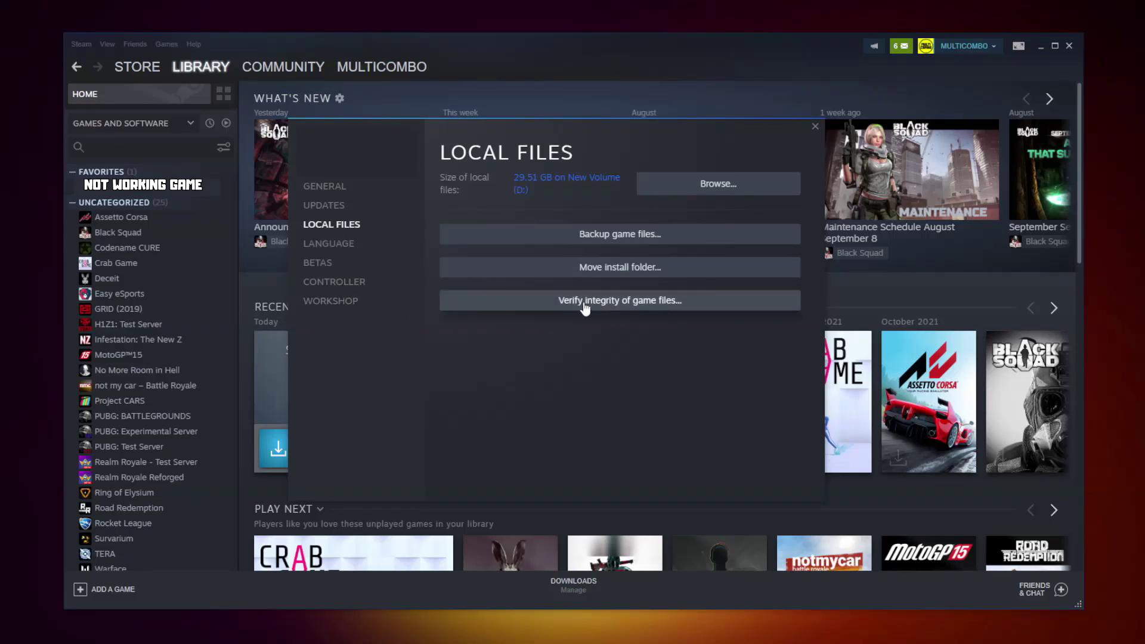
click(626, 302)
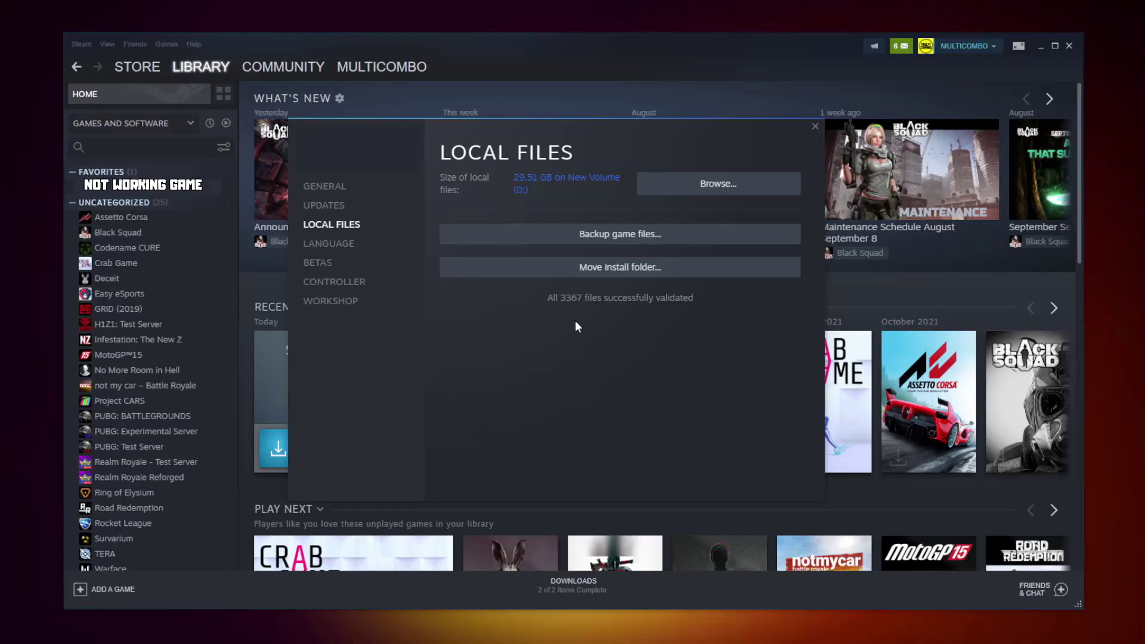
click(711, 194)
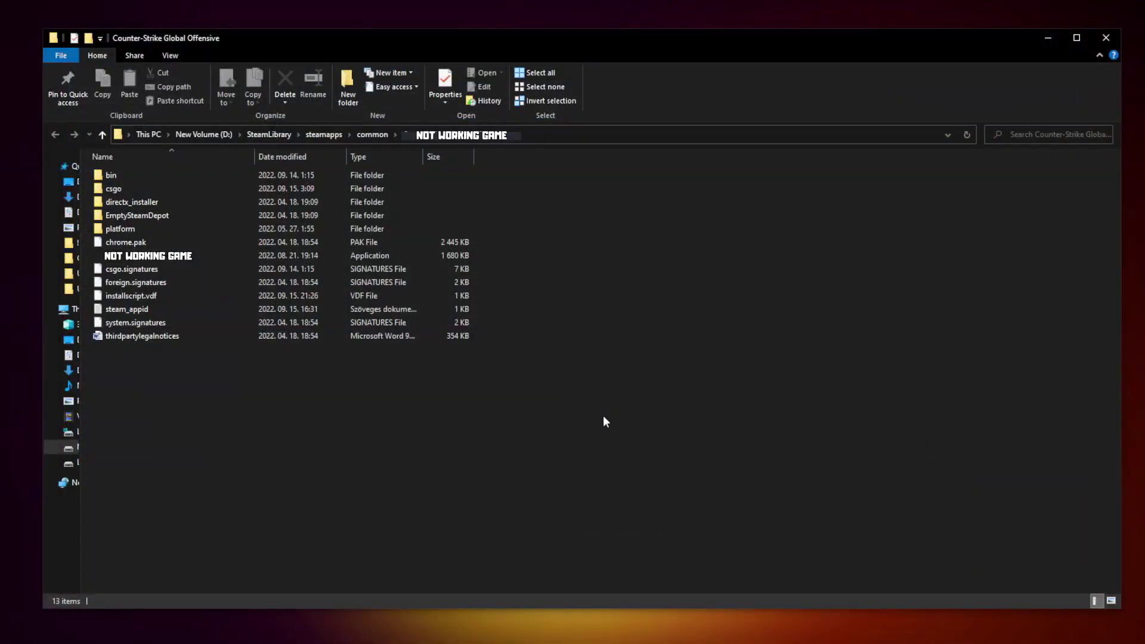
Open the Compatibility settings in the game executable's Properties.
click(173, 261)
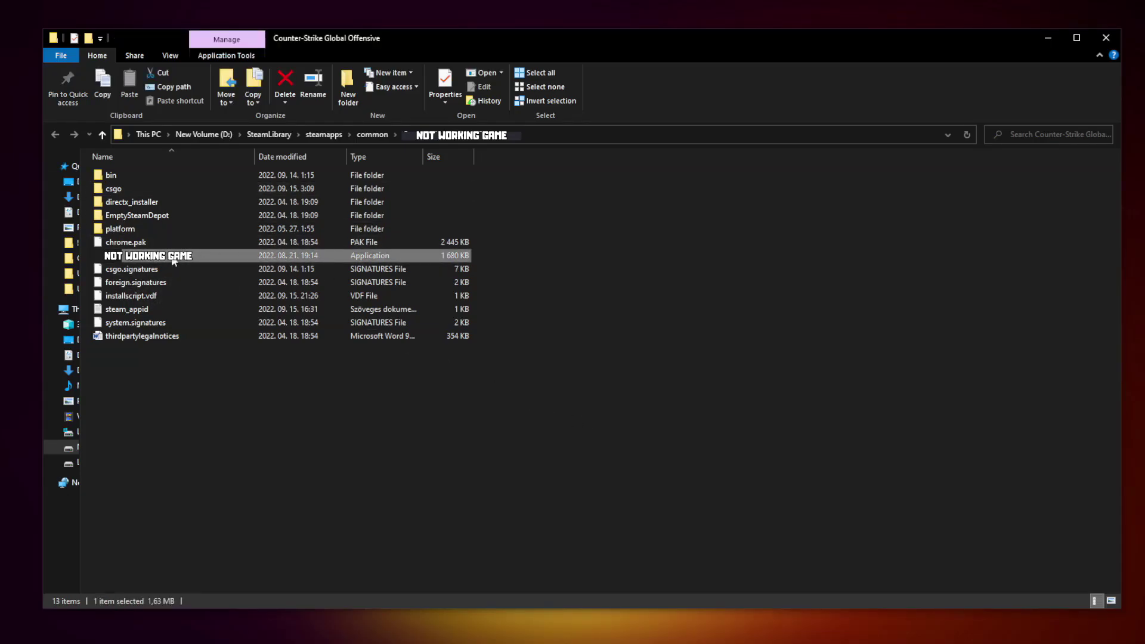
right_click(229, 256)
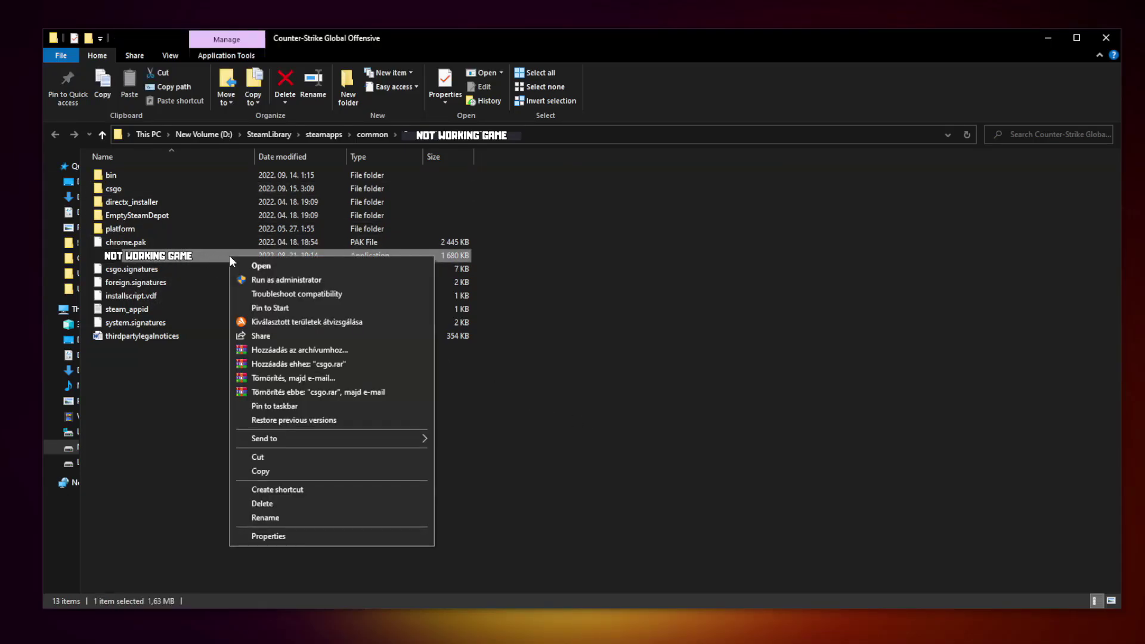
click(330, 535)
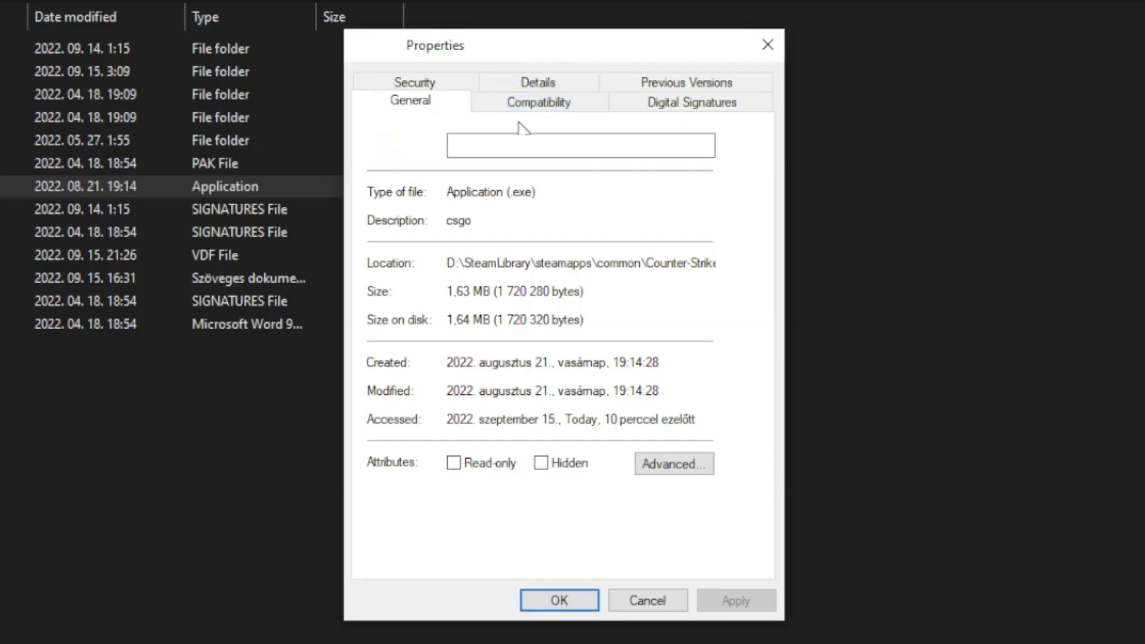
click(554, 108)
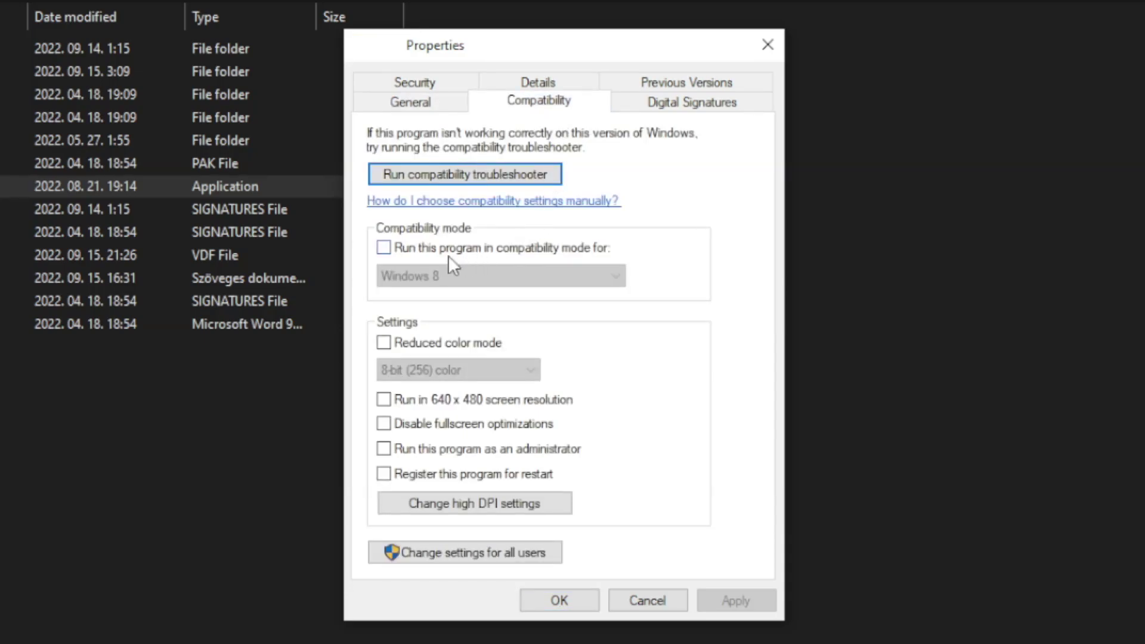
Enable Windows 8 compatibility mode, disable fullscreen optimizations, run as administrator, and apply.
click(395, 252)
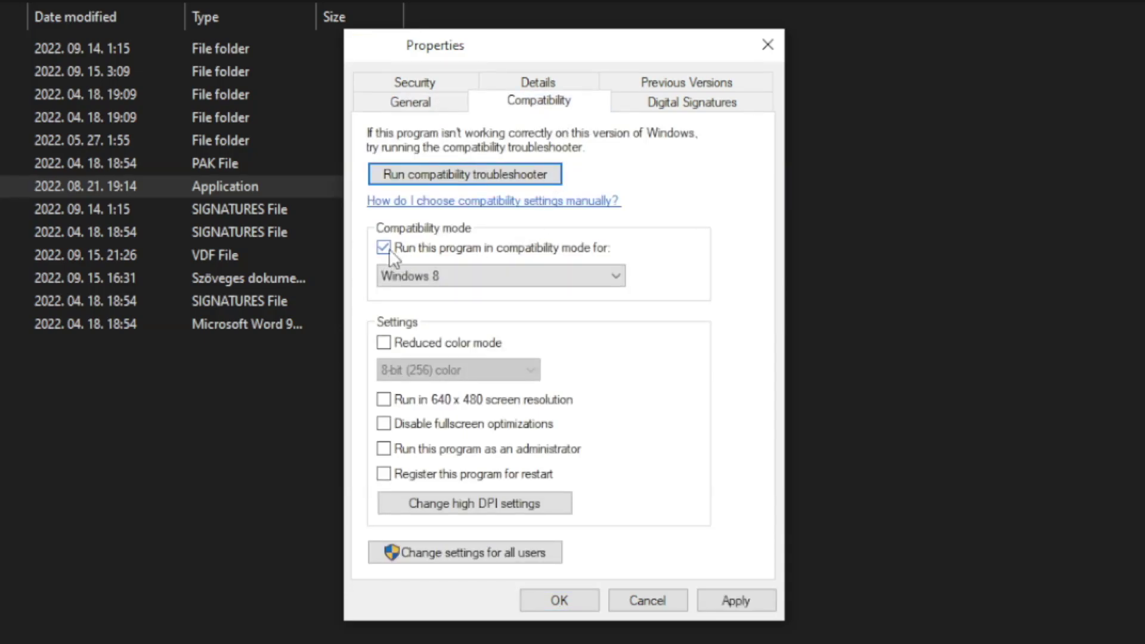
click(554, 273)
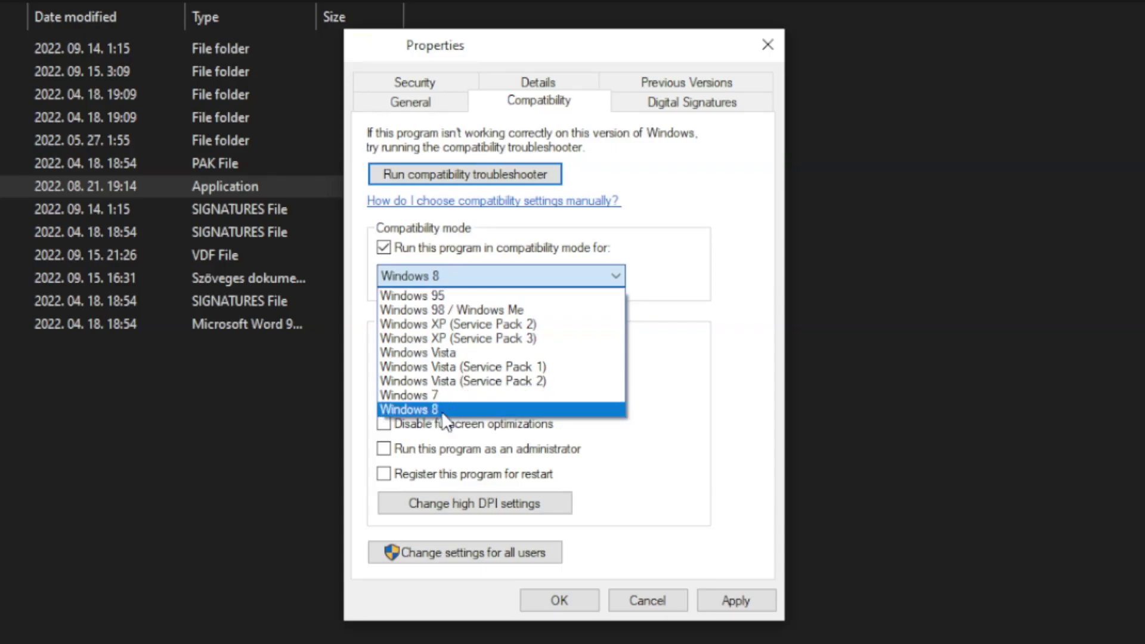
click(442, 410)
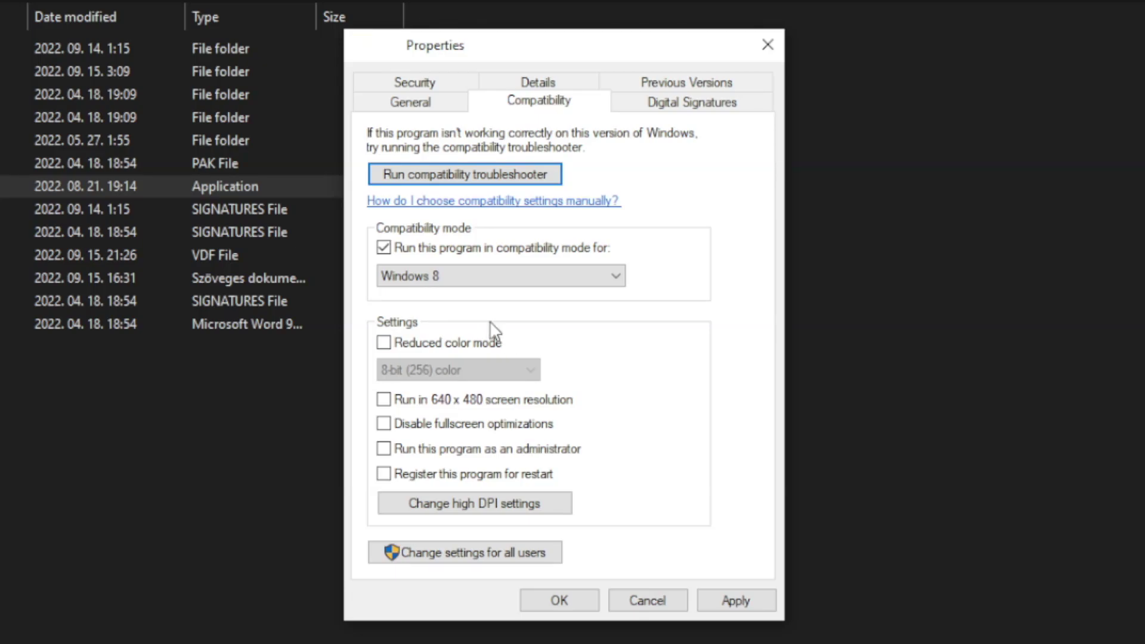
click(470, 430)
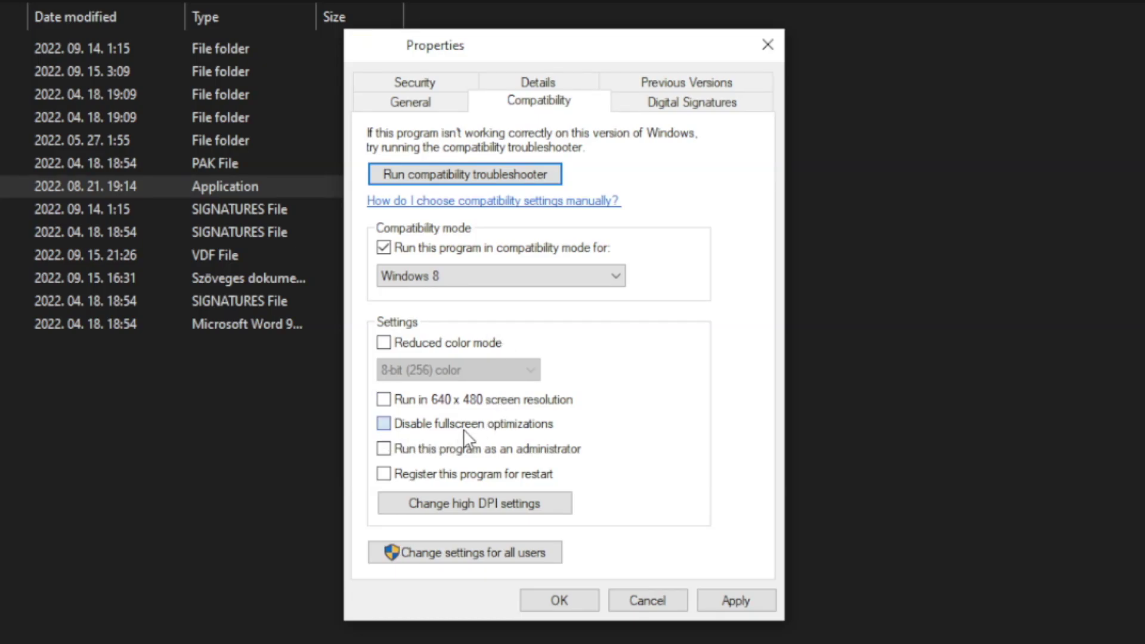
click(550, 455)
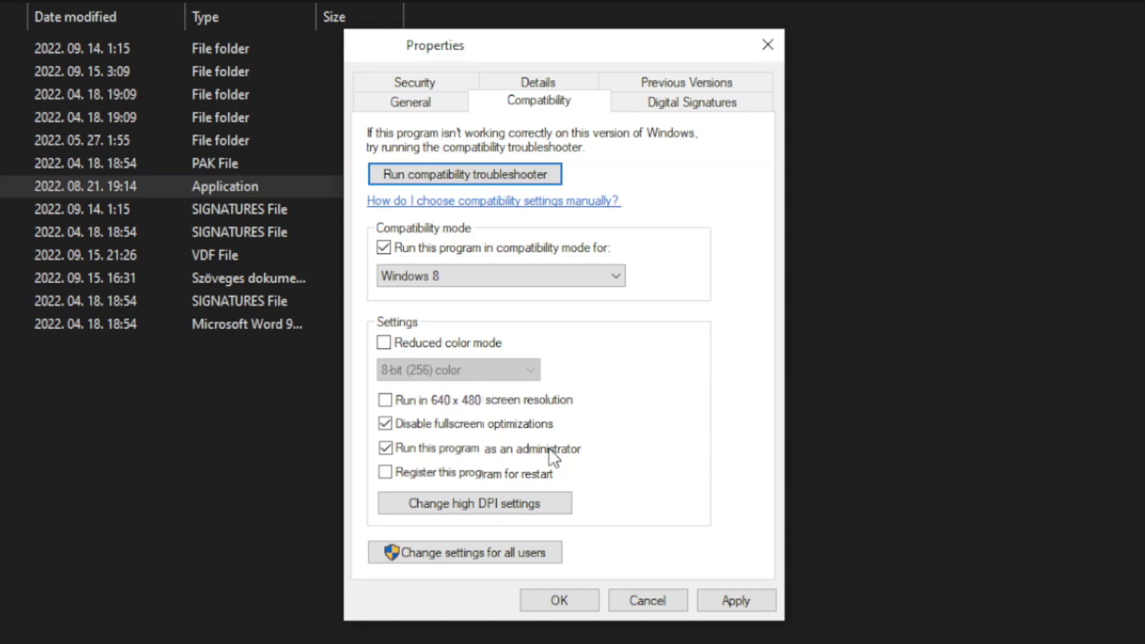
click(745, 603)
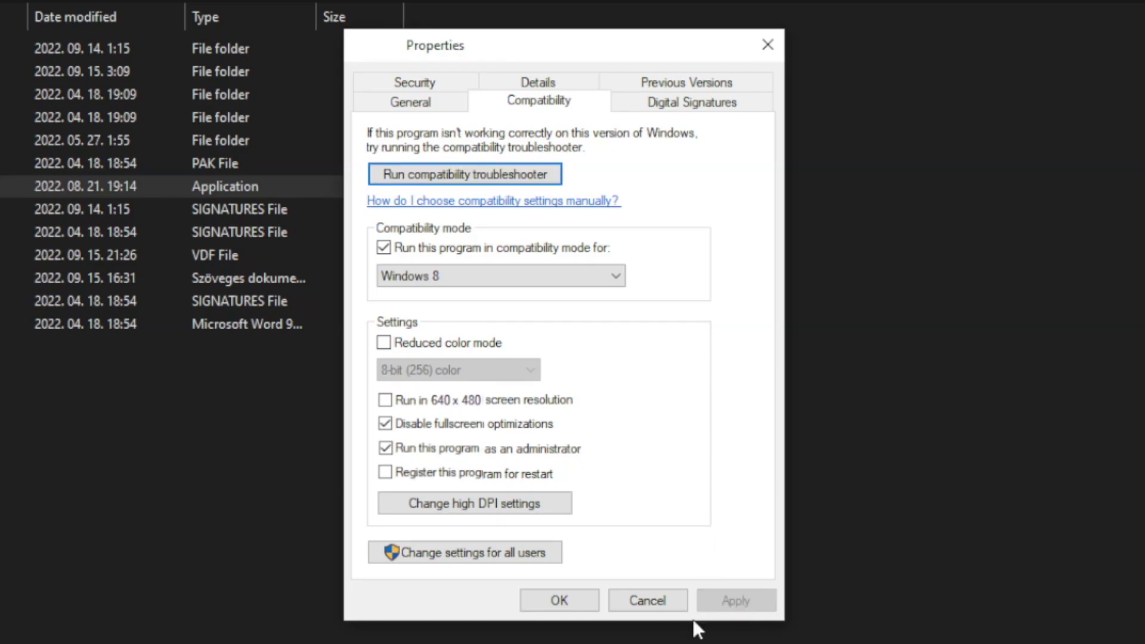
click(560, 602)
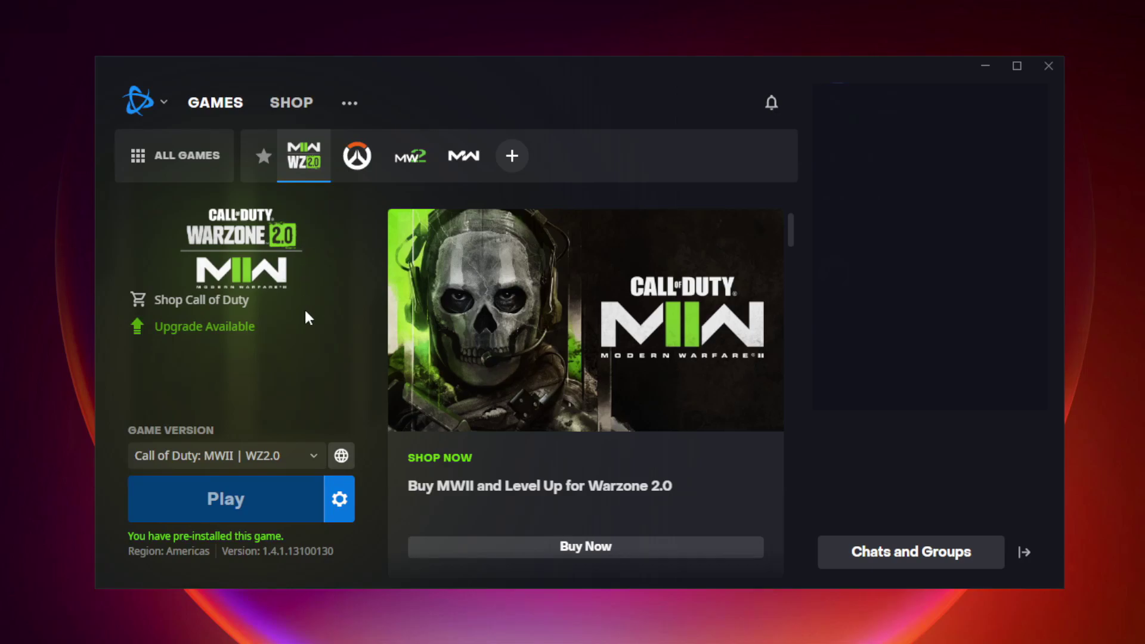
Begin a Scan and Repair of Call of Duty: MWII | WZ2.0 from the Play gear menu.
click(340, 500)
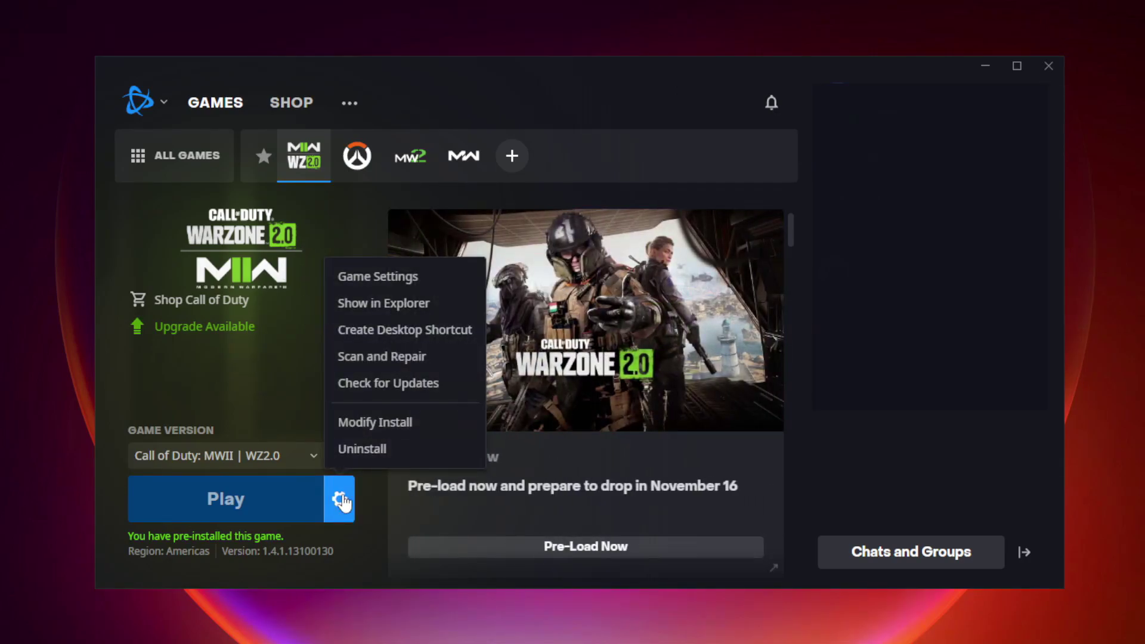
click(408, 357)
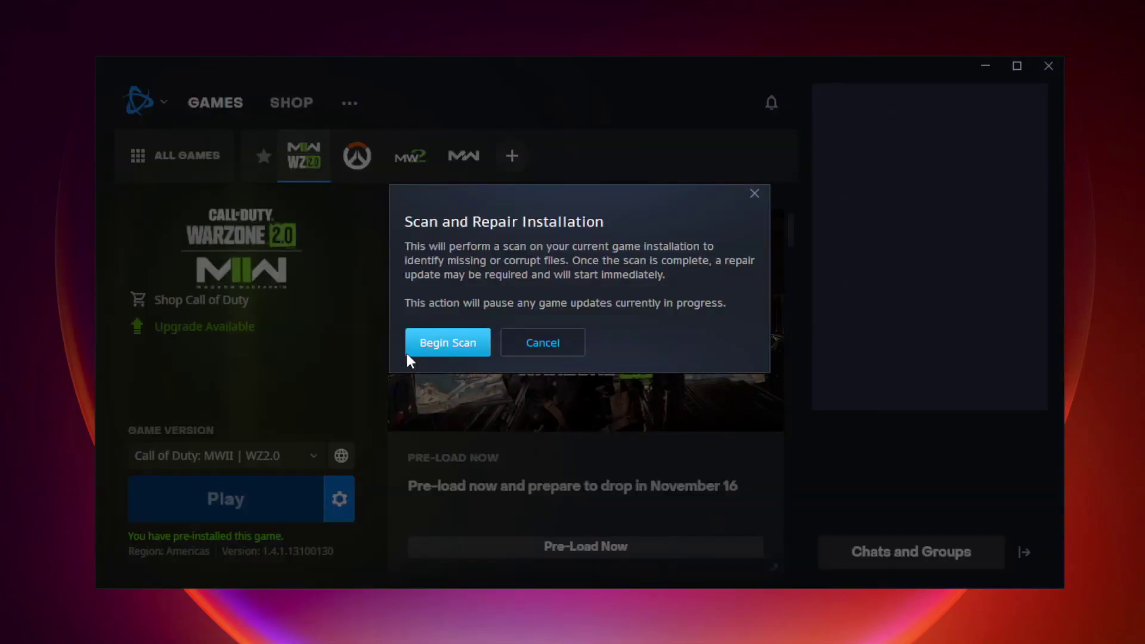
click(453, 347)
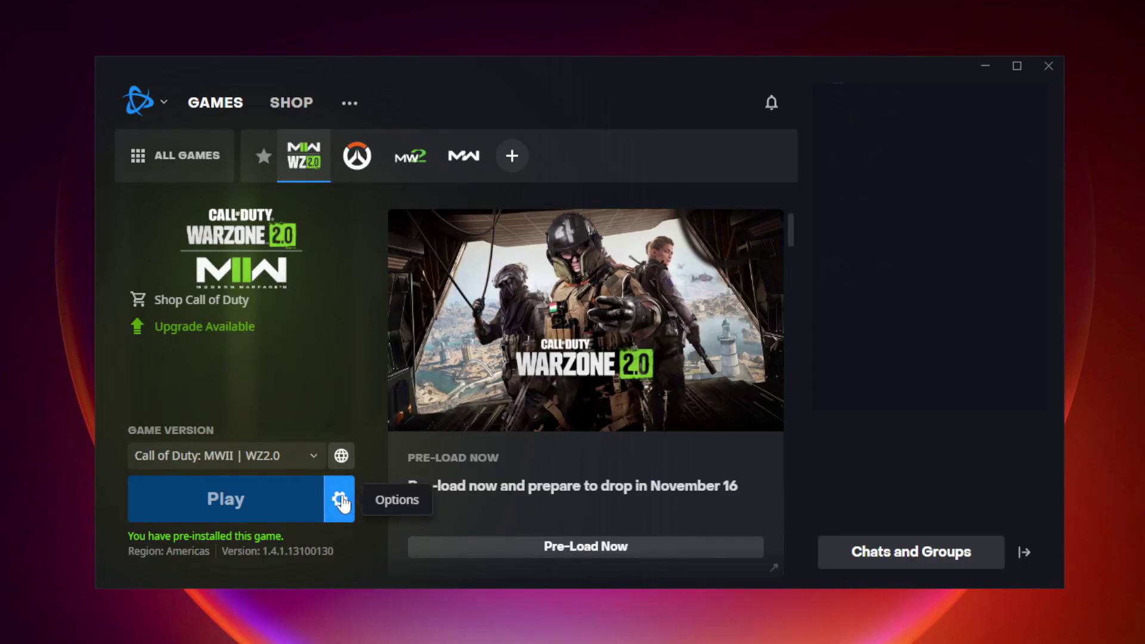
Show the game folder in Explorer and open Call of Duty Launcher's Properties.
click(338, 499)
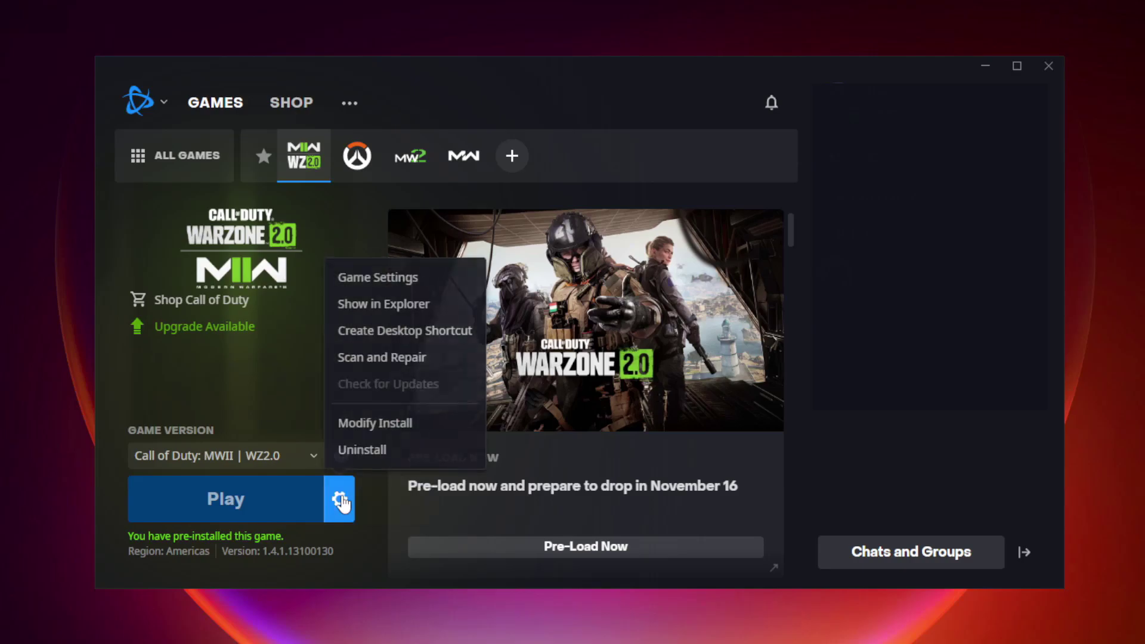
click(391, 306)
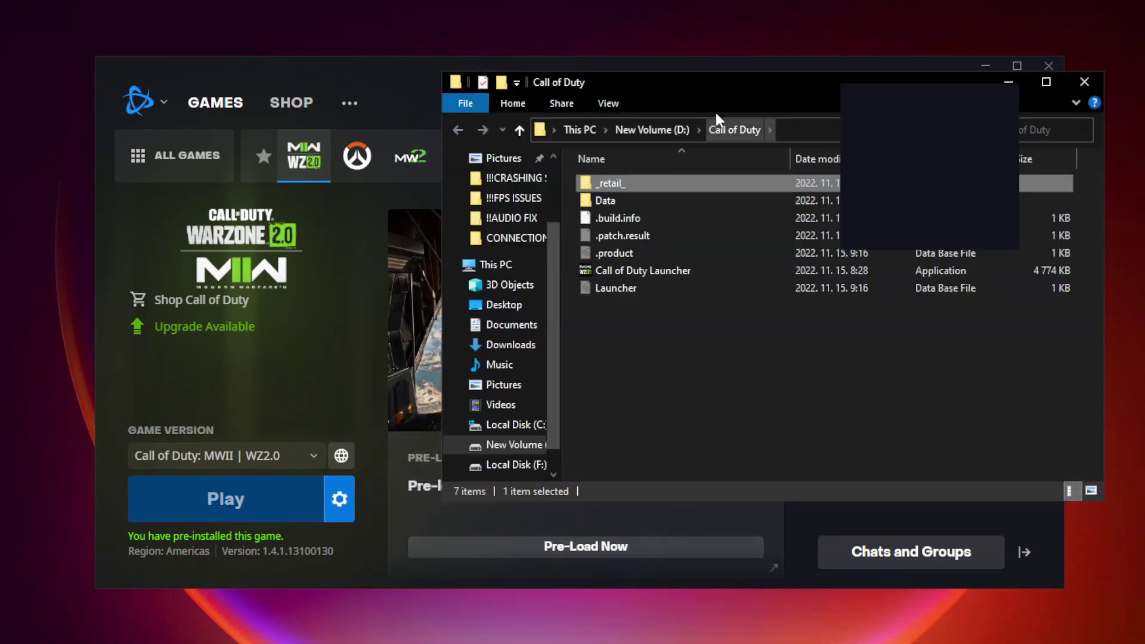
drag(726, 97, 497, 137)
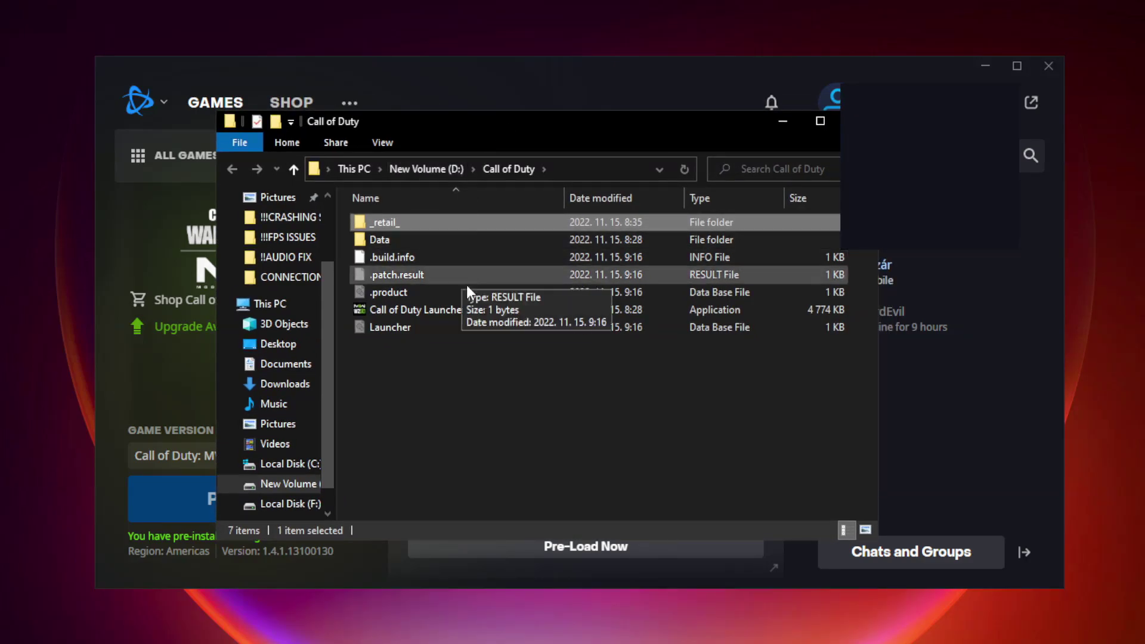
click(414, 309)
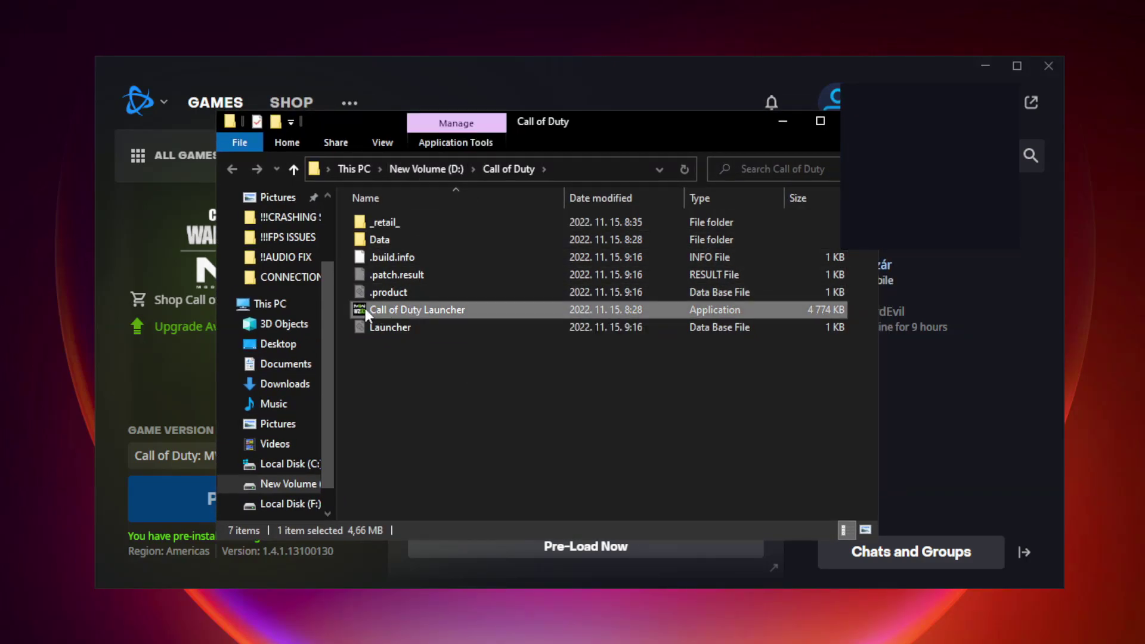
right_click(412, 314)
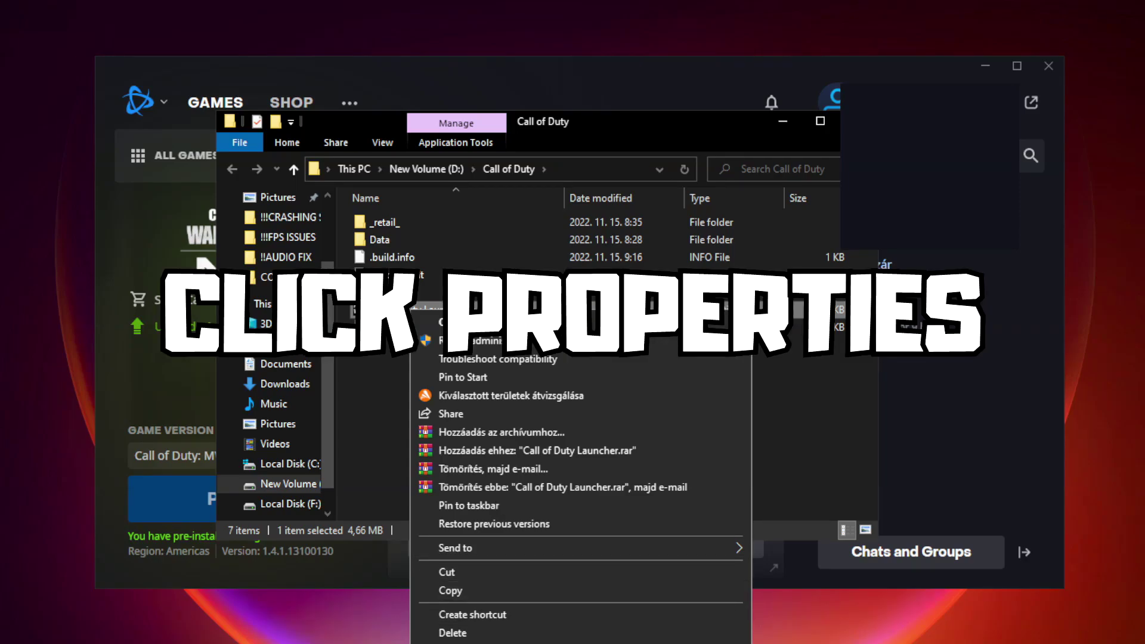
click(466, 643)
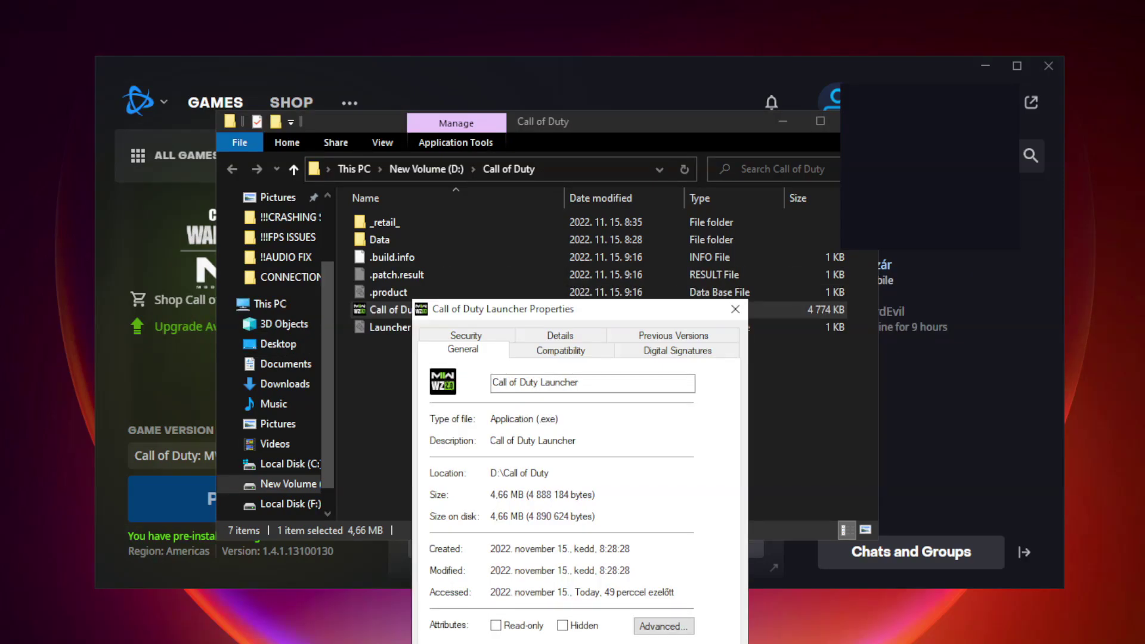
drag(560, 323, 544, 136)
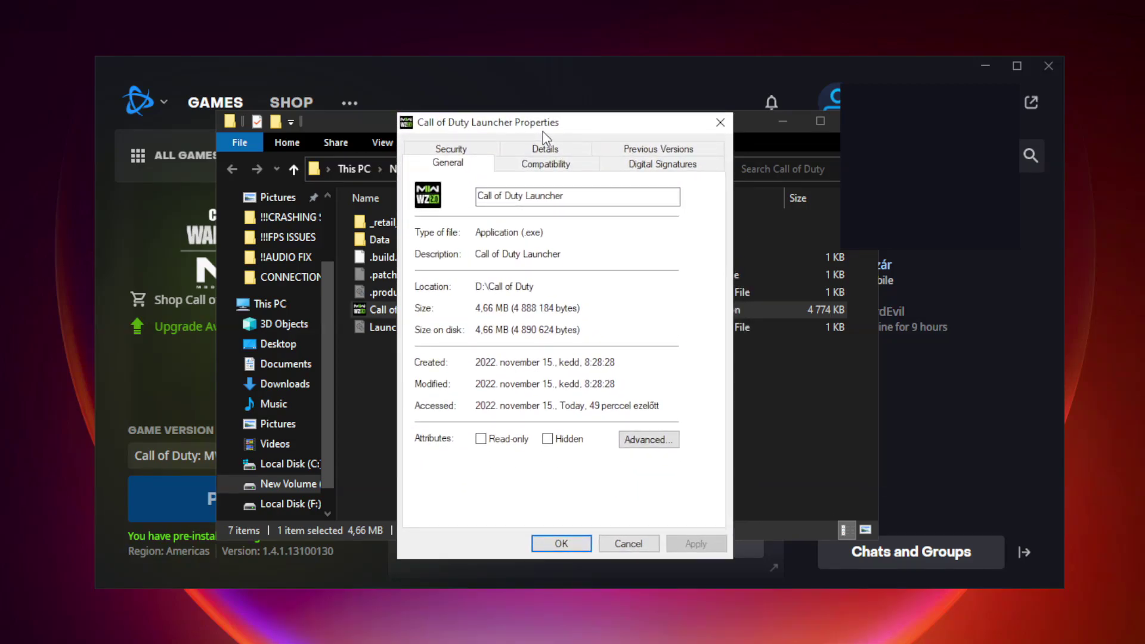
Disable fullscreen optimizations and enable run as administrator for the launcher, then apply.
click(542, 168)
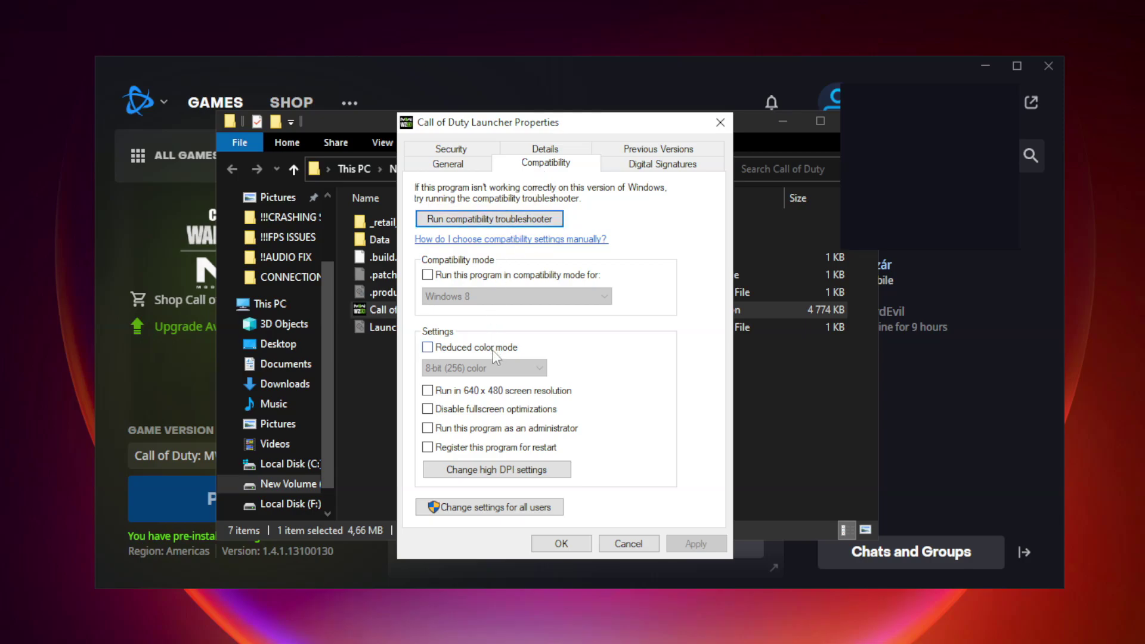
click(448, 412)
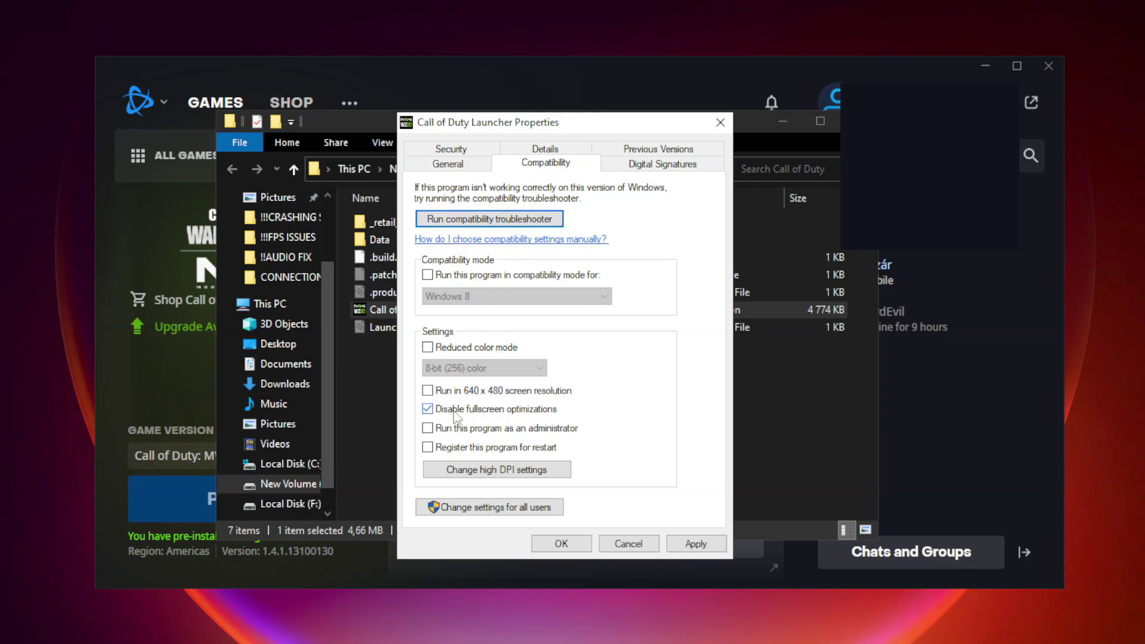
click(427, 429)
click(696, 544)
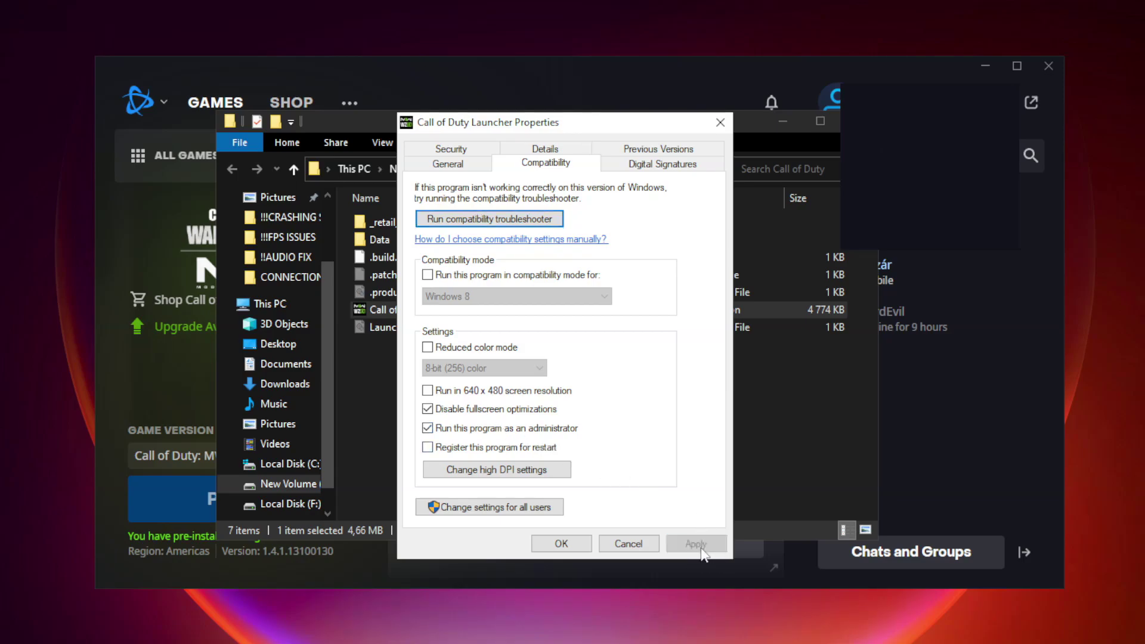
click(552, 550)
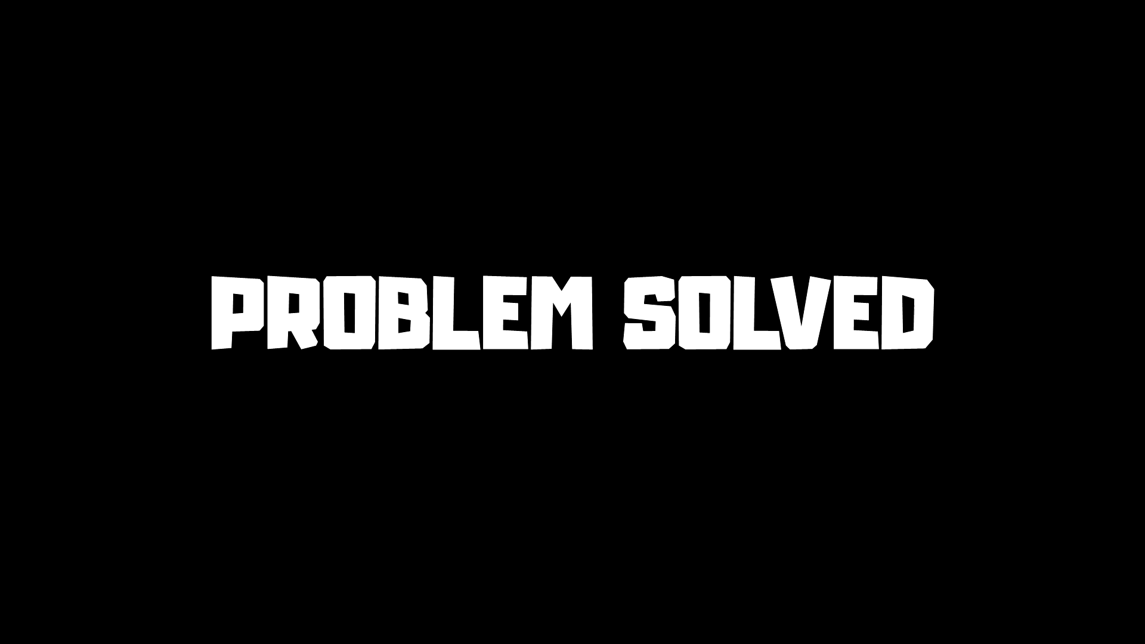